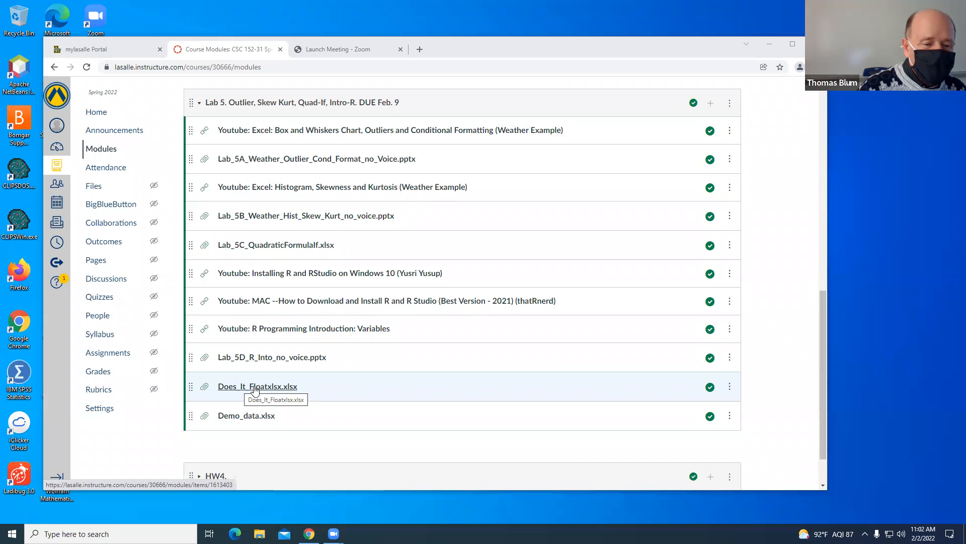
Download Does_It_Floatxlsx.xlsx from the Lab 5 course module, open it in Excel and enable editing
click(254, 387)
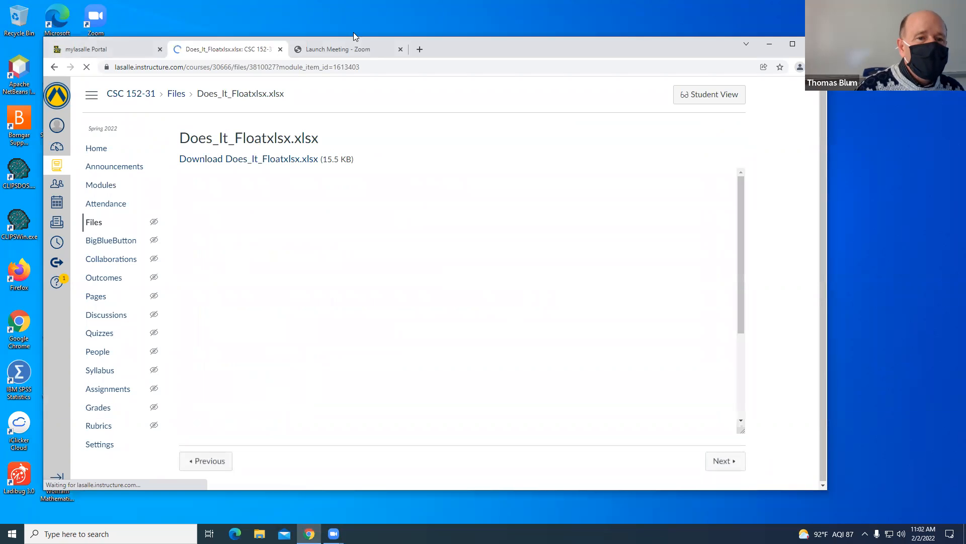
click(227, 159)
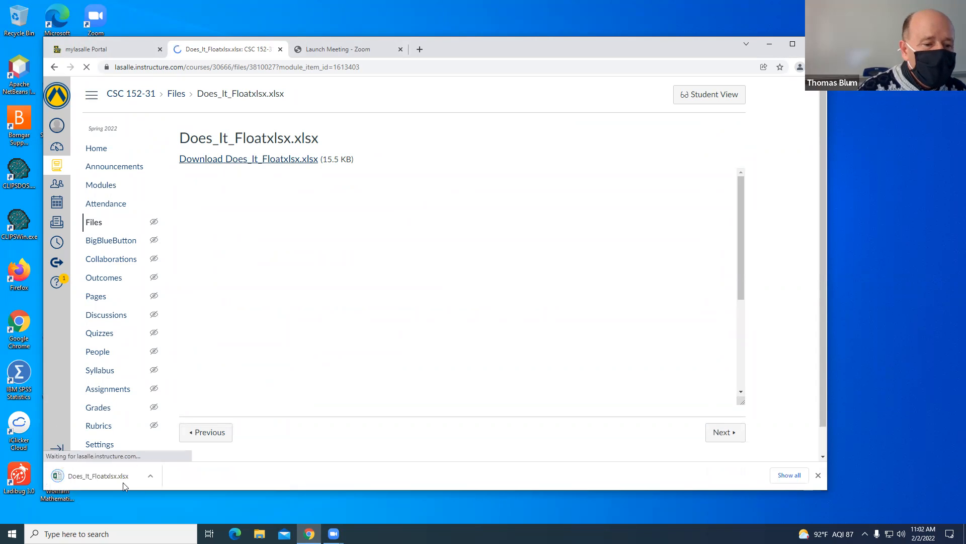
click(83, 476)
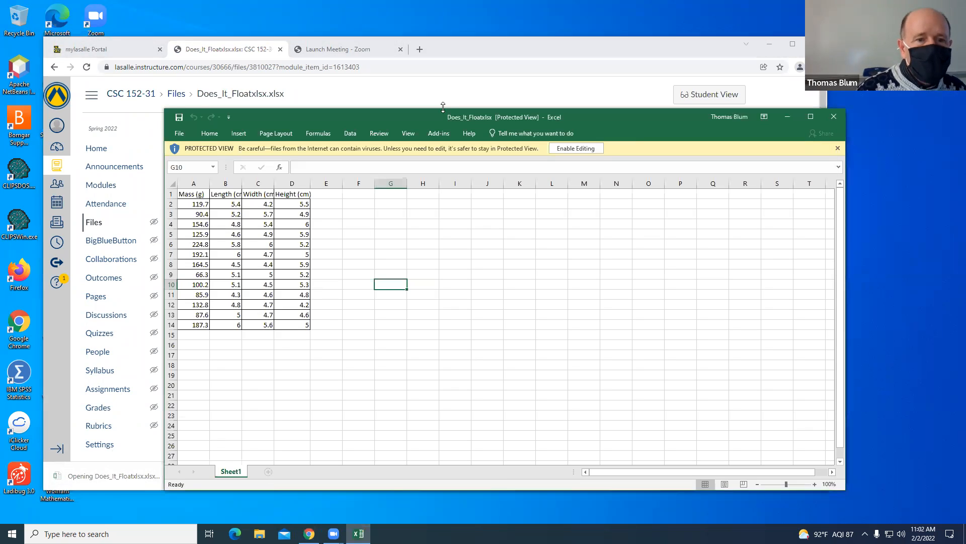
click(585, 149)
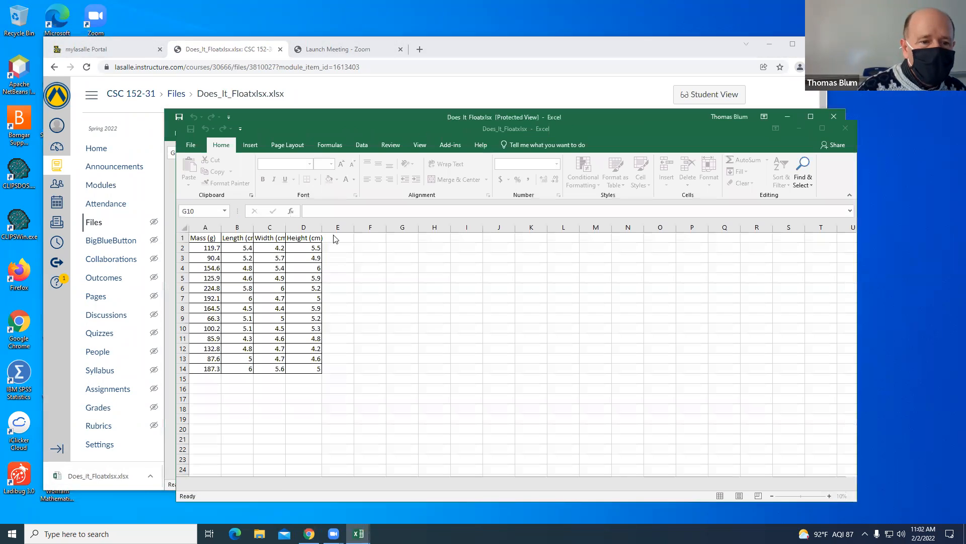
Autofit the widths of columns A to D so the mass, length, width and height headers fit
drag(221, 227, 222, 227)
double_click(221, 227)
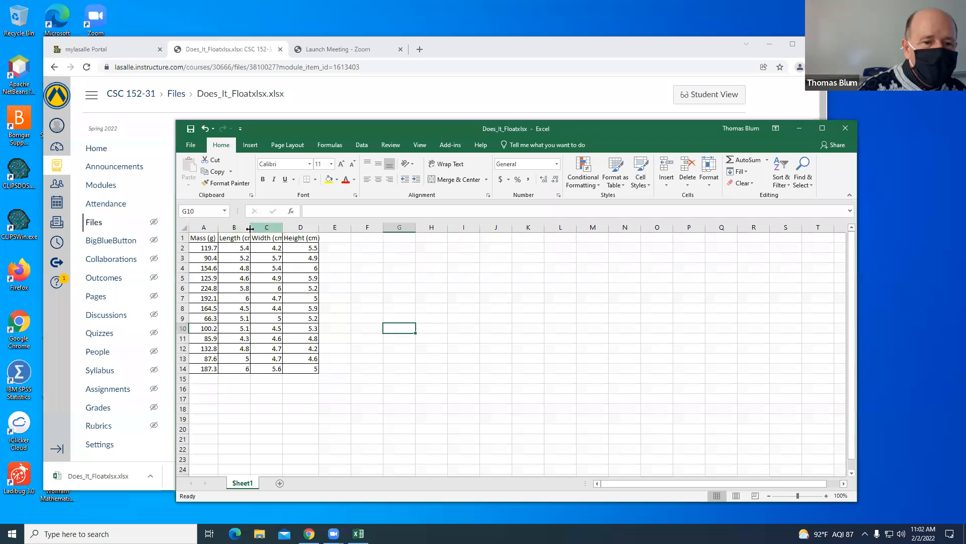
double_click(250, 227)
double_click(288, 227)
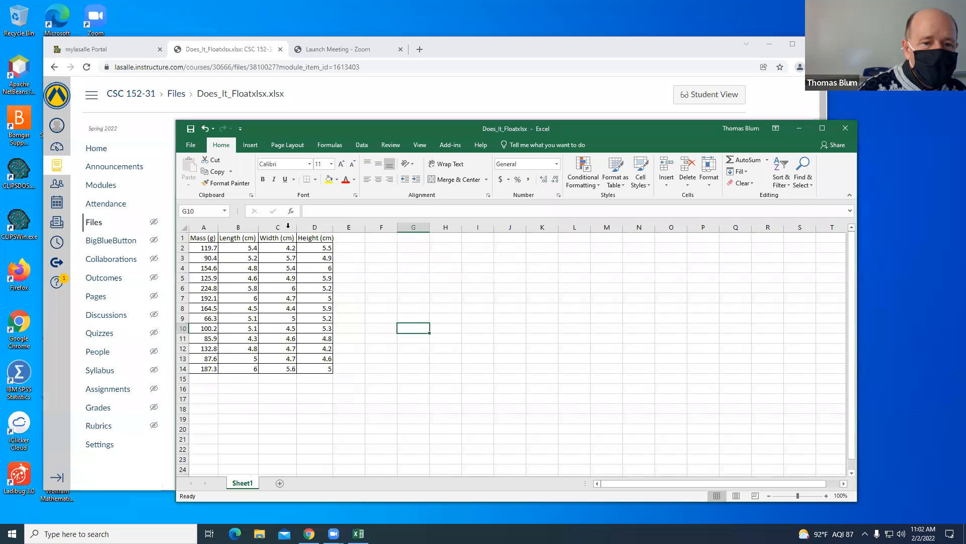
double_click(333, 227)
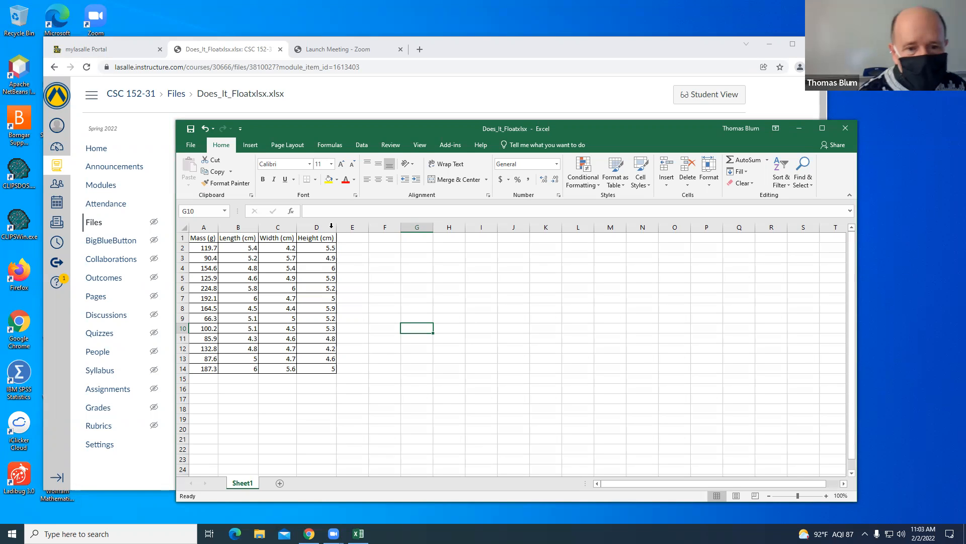
click(359, 250)
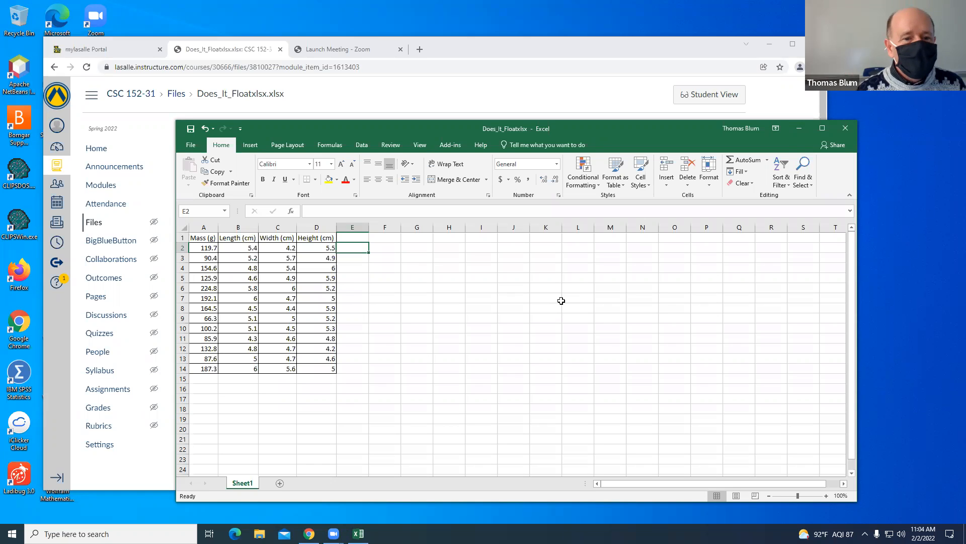
Switch to Chrome and search Google for sea water density in a new tab
click(420, 49)
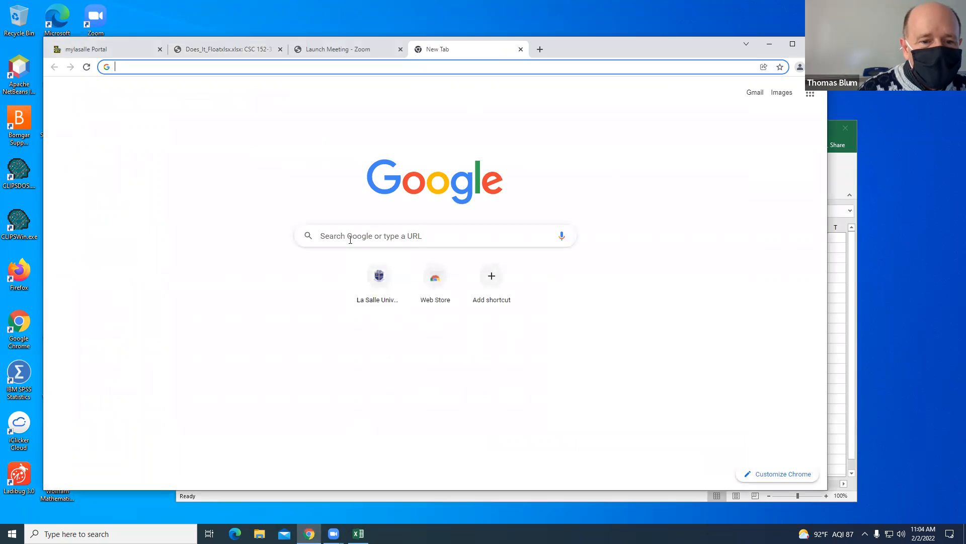
click(350, 238)
text(sea water)
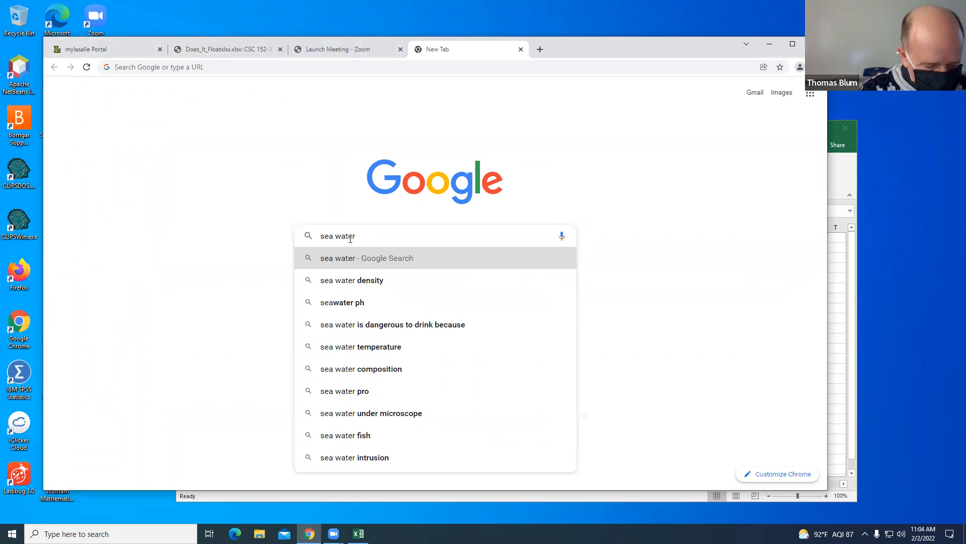
click(343, 280)
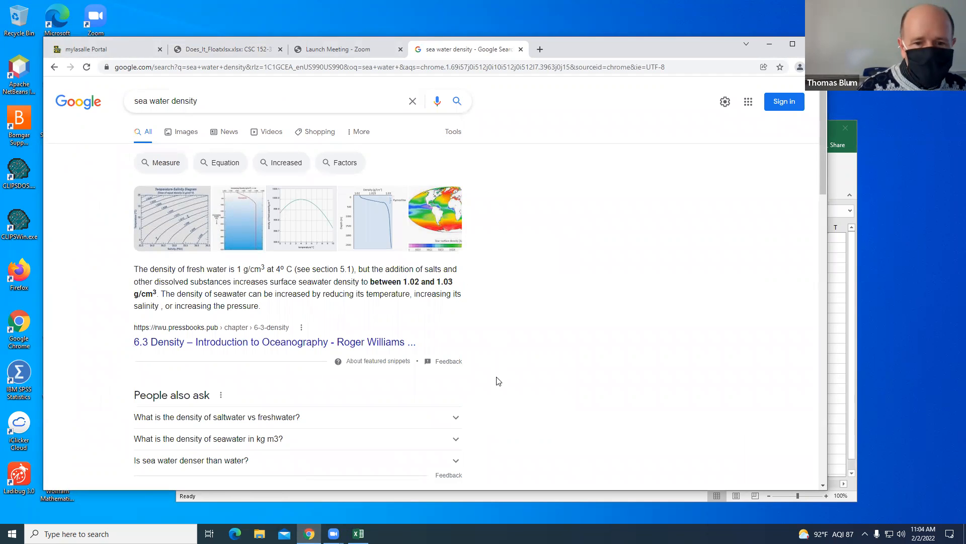
Switch back to Excel, enter the header "Volume (cm^3)" in E1 and autofit column E
click(856, 393)
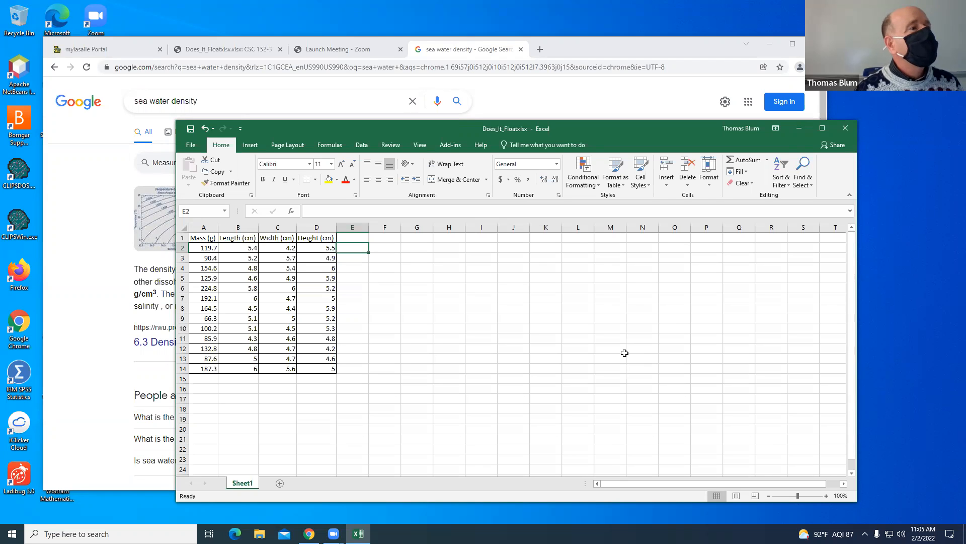
click(350, 235)
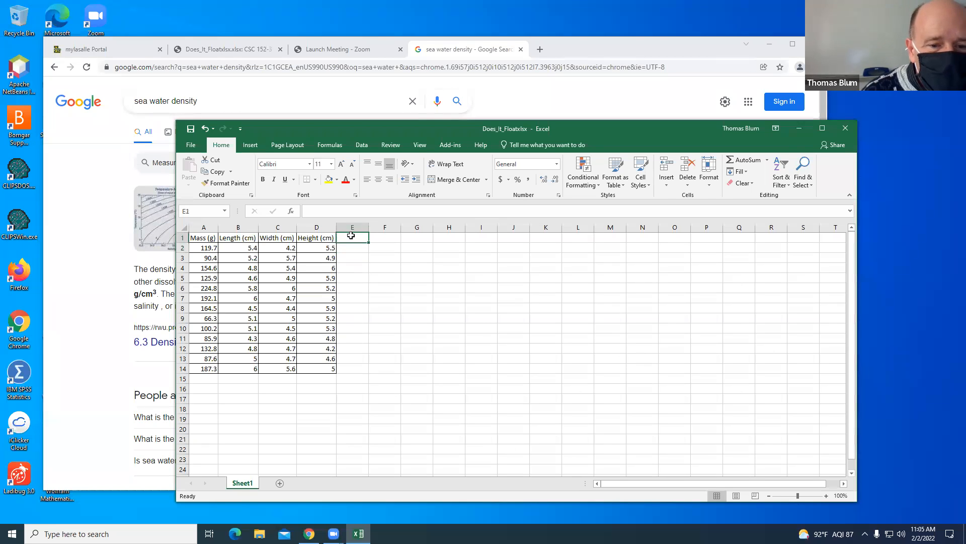
text(Vol)
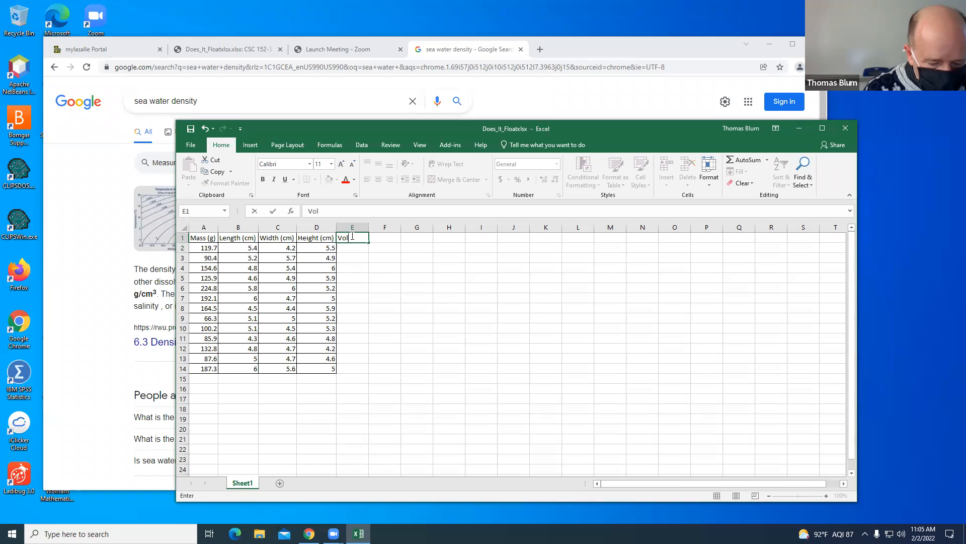
text(ume (cm^)
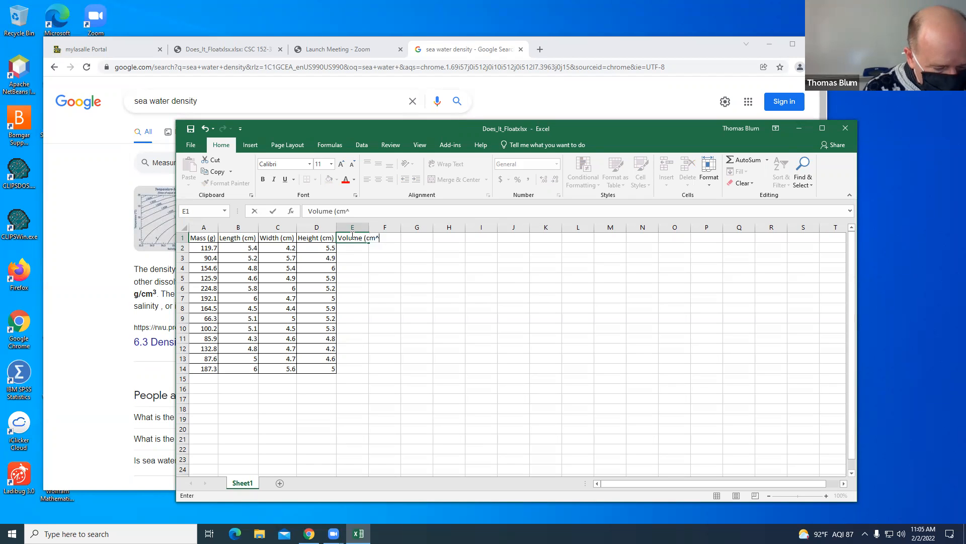
text(3))
key(Return)
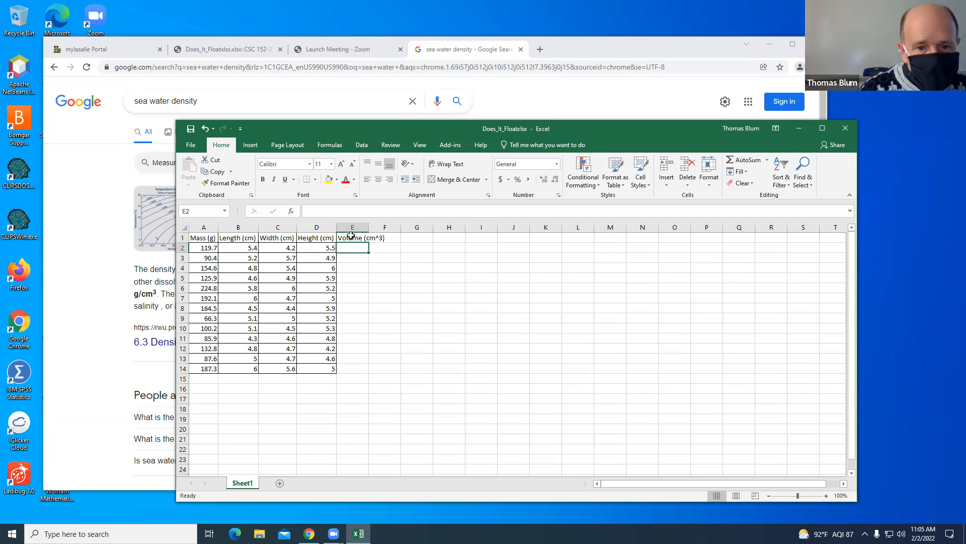
double_click(368, 223)
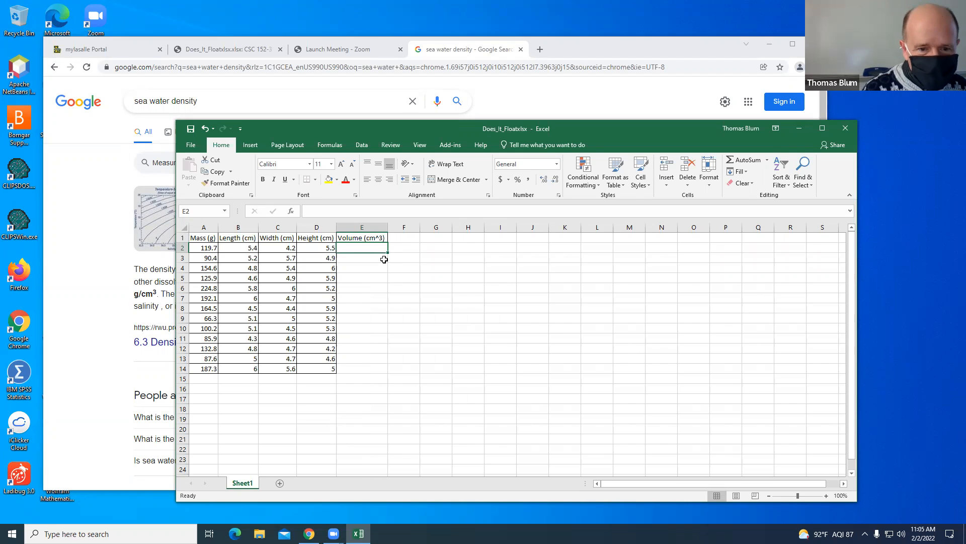
Enter the formula =B2*C2*D2 in E2 to calculate the first object's volume
text(=)
click(241, 249)
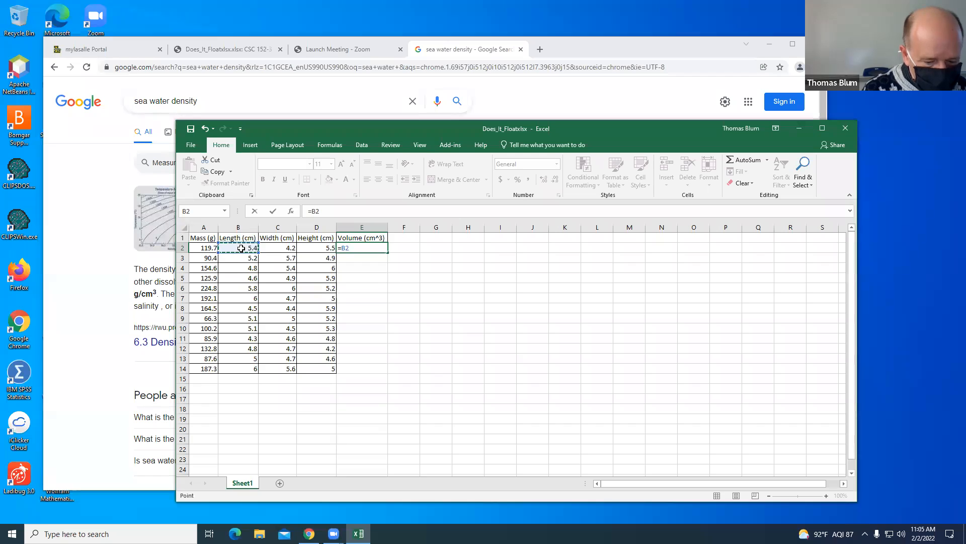
text(*)
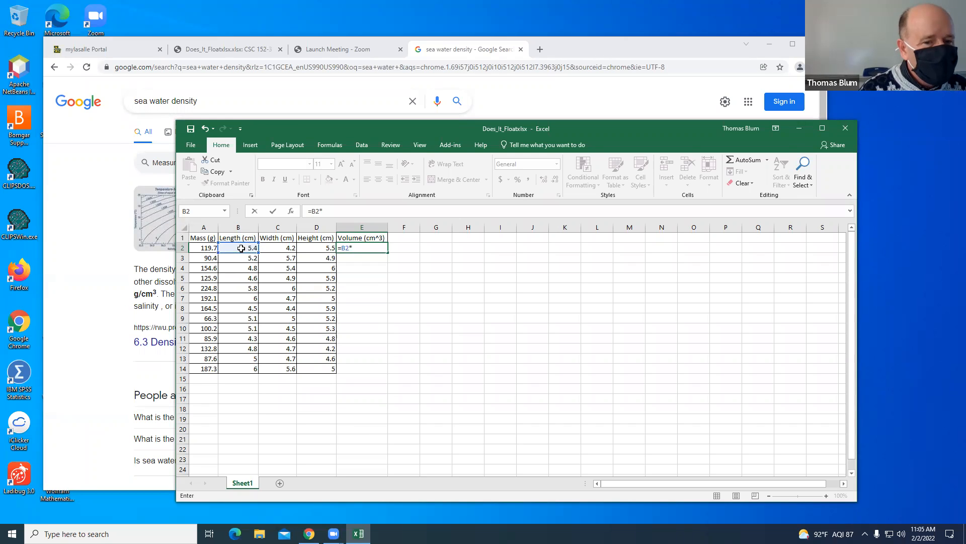
click(272, 247)
text(*)
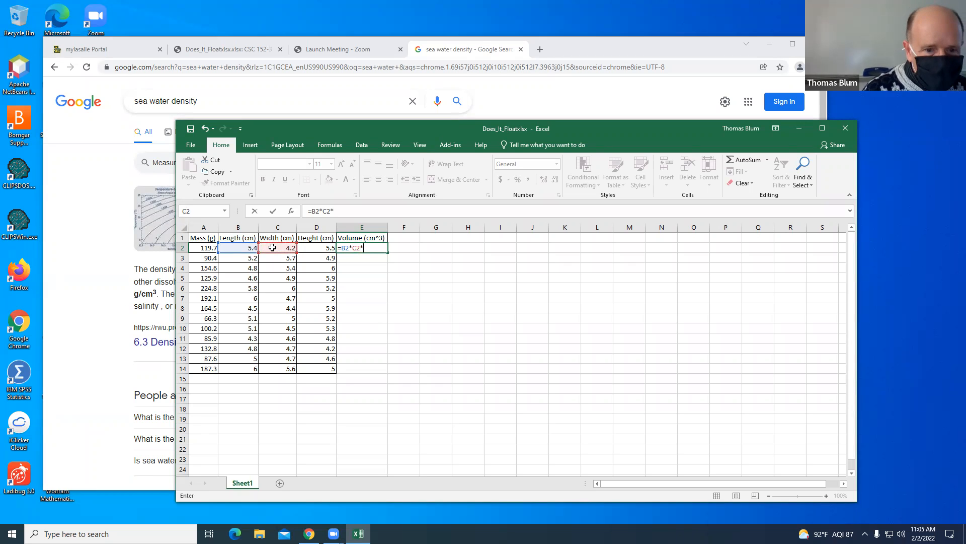
click(311, 245)
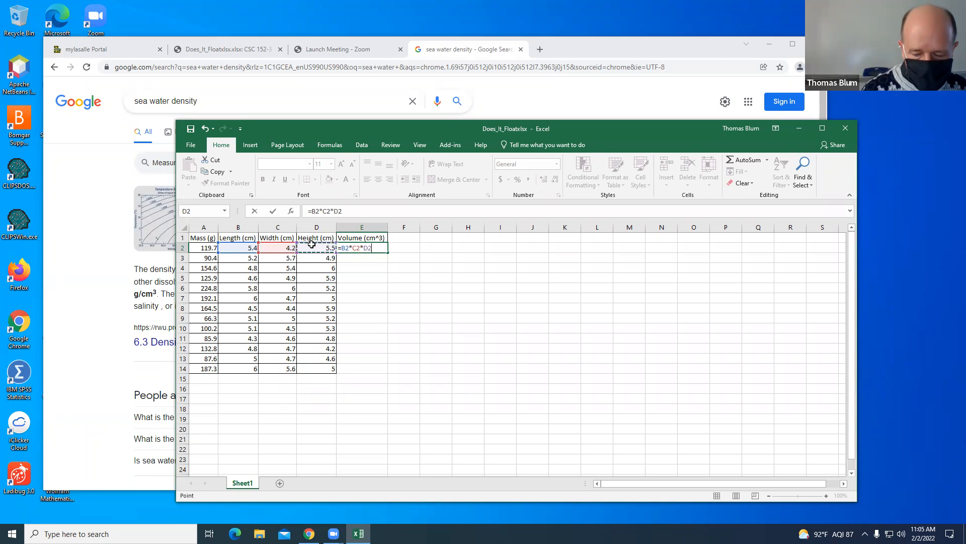
key(Return)
Fill the volume formula from E2 down through E14
click(377, 248)
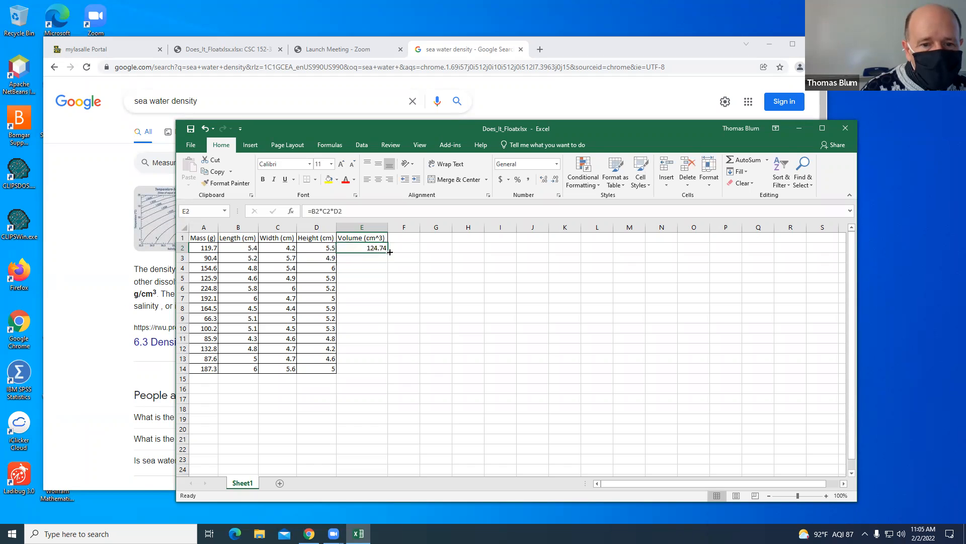
drag(389, 253, 390, 376)
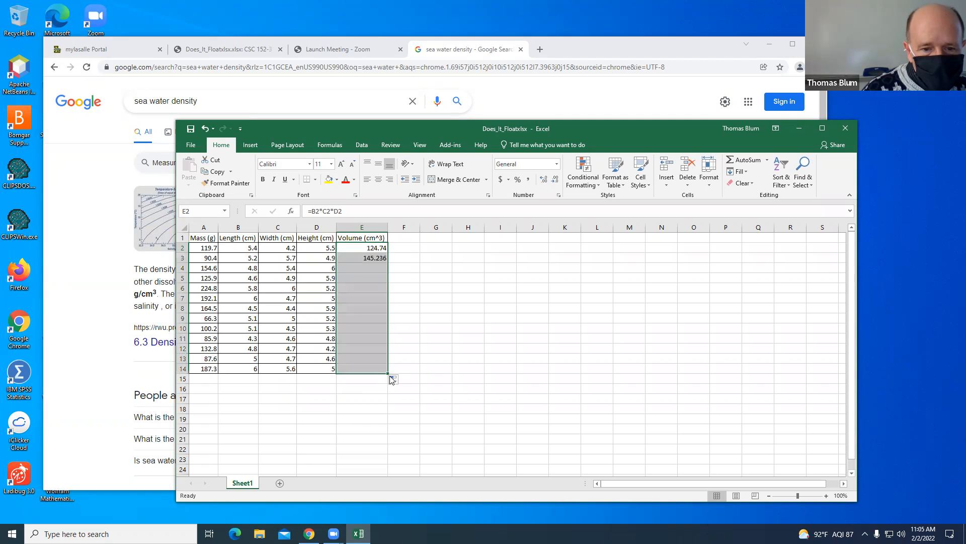
click(442, 347)
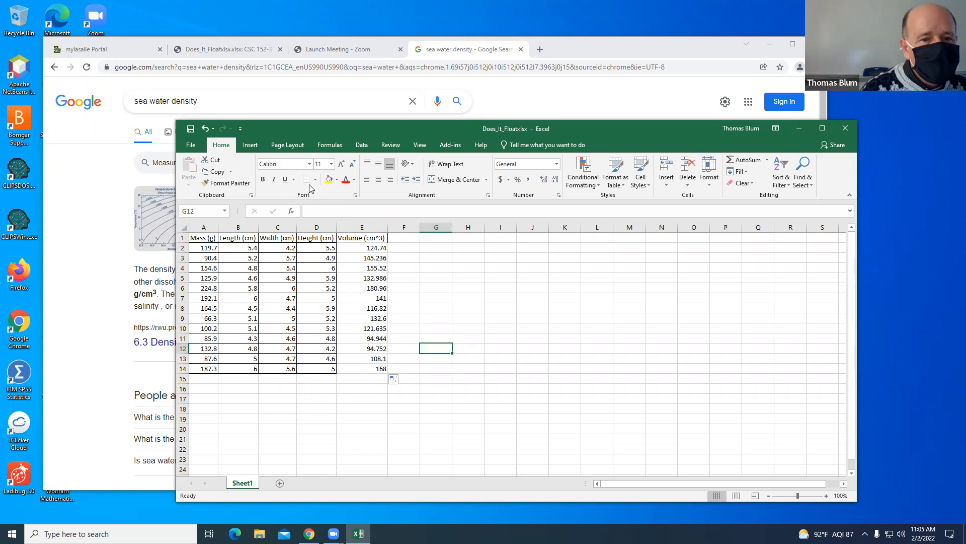
Apply All Borders to the volume column range E1:E14
click(361, 368)
drag(361, 368, 363, 236)
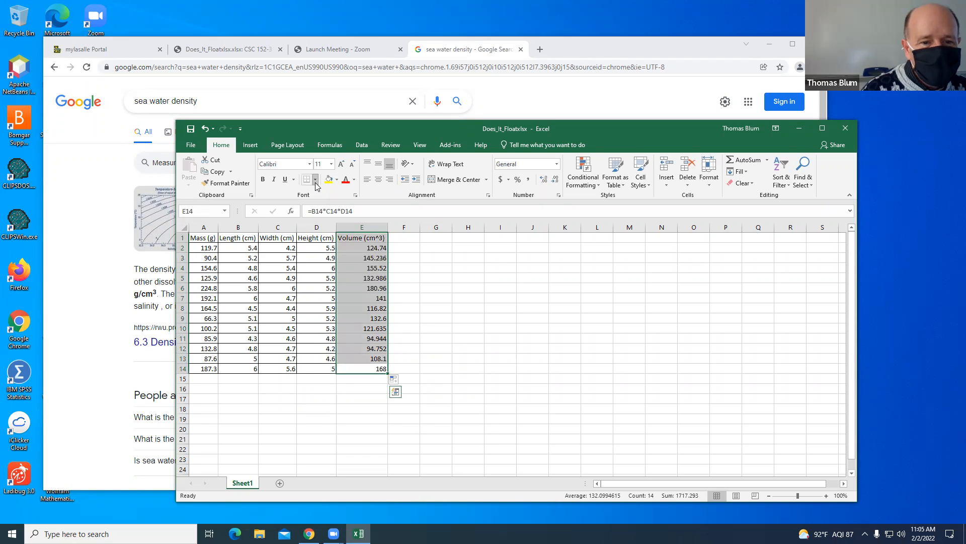
click(316, 180)
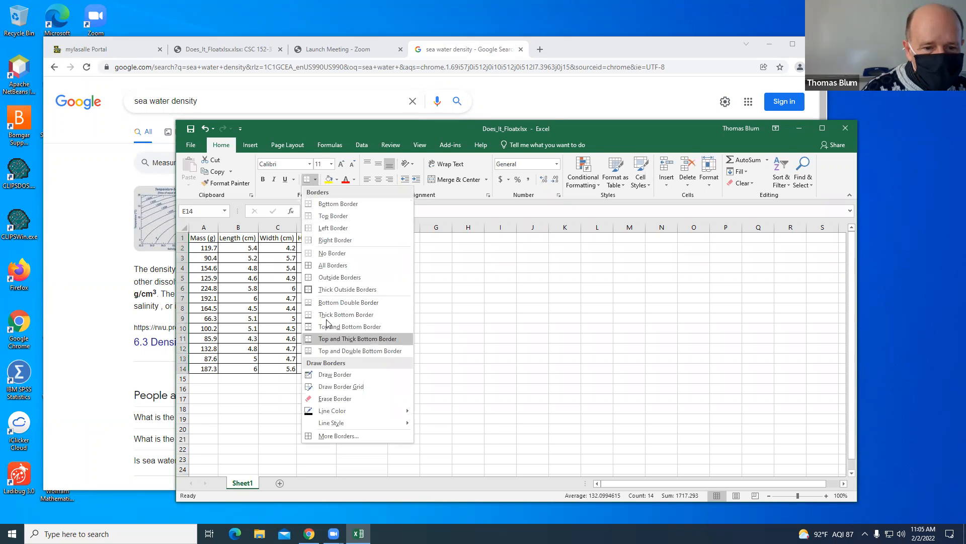
click(329, 265)
click(460, 305)
click(464, 289)
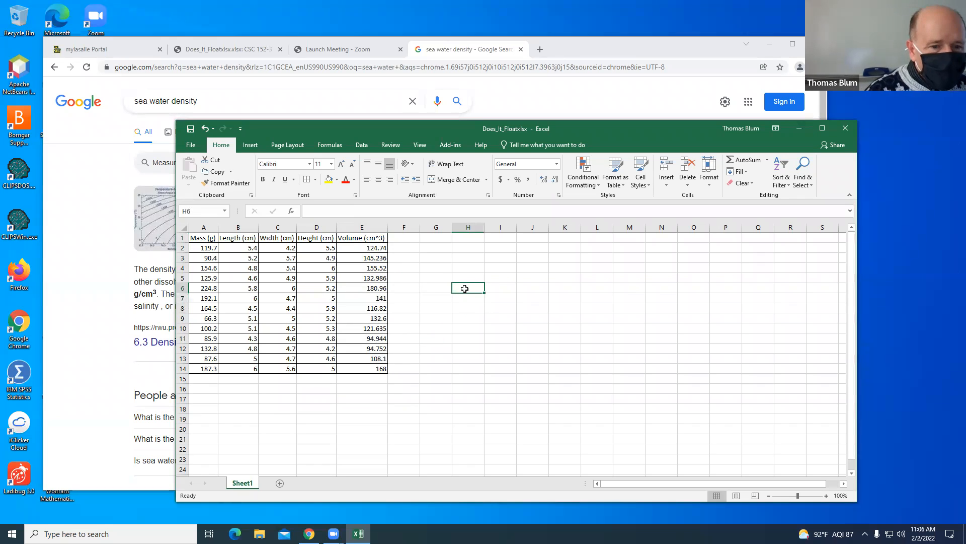
click(210, 237)
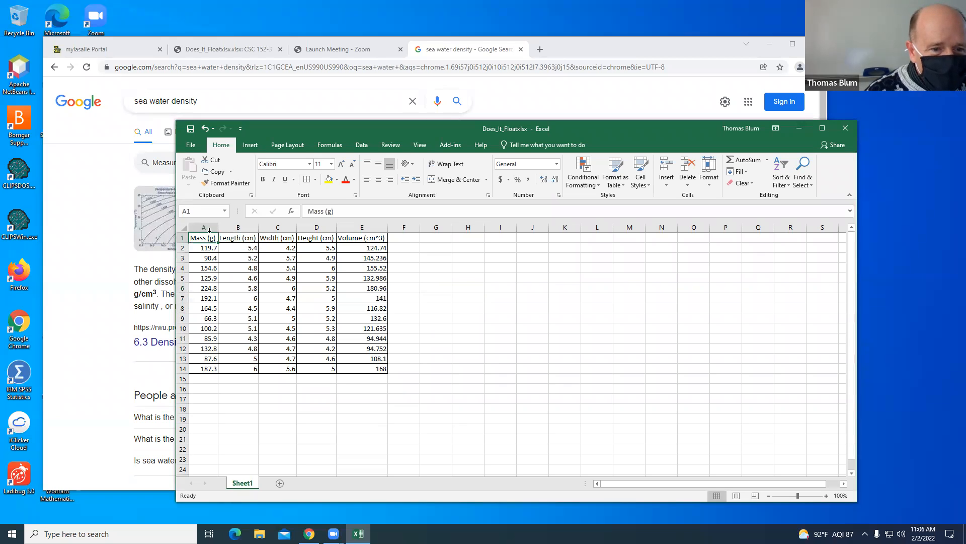
click(362, 227)
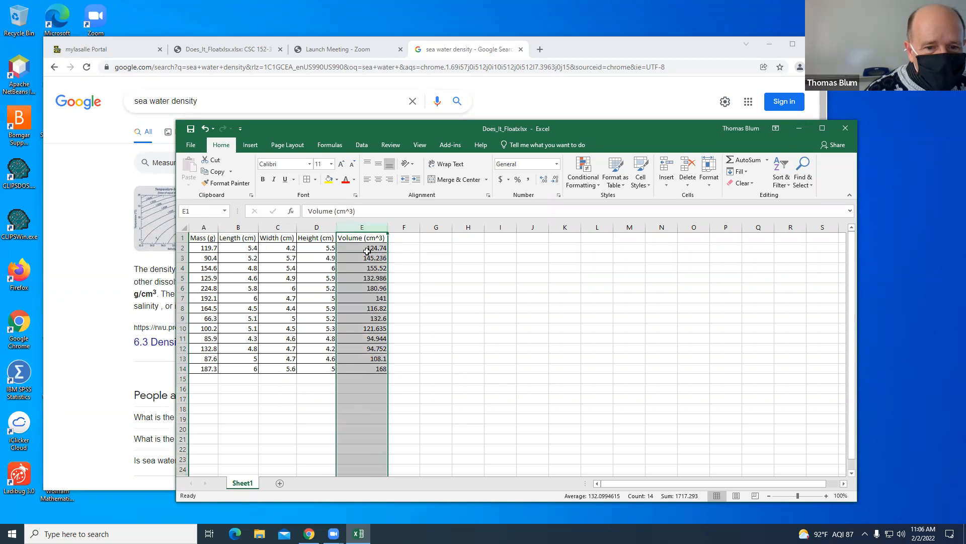
click(364, 248)
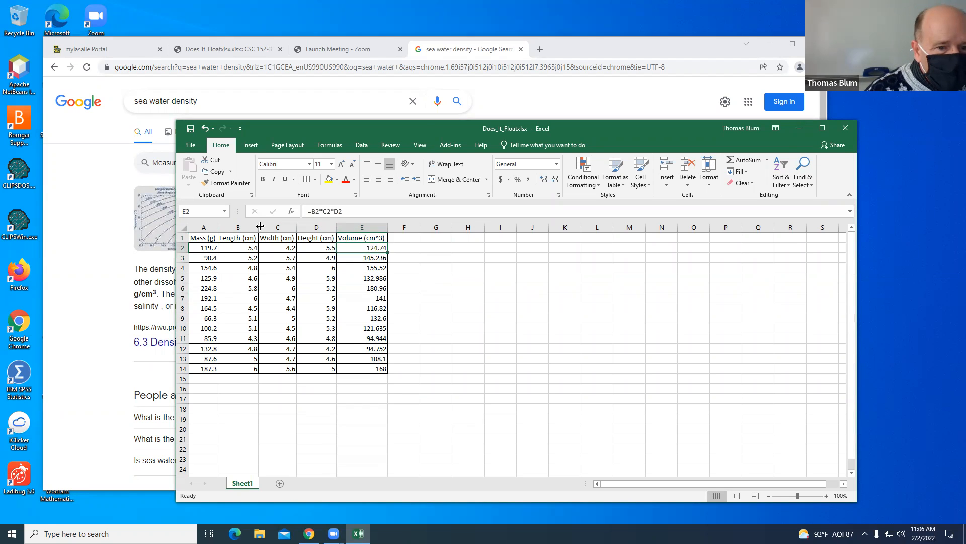
Widen column F and enter the header "Density (g/cm^3)" in F1
click(391, 233)
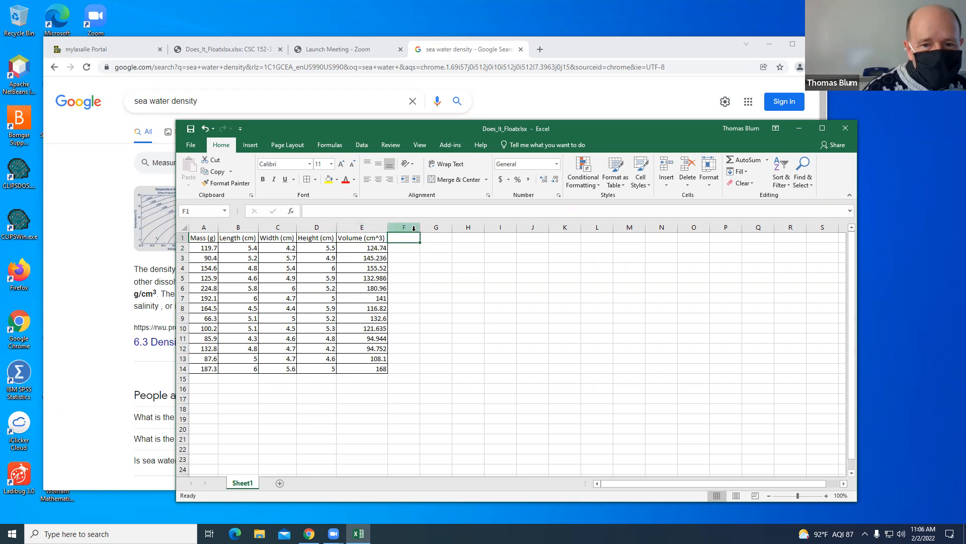
drag(420, 227, 452, 228)
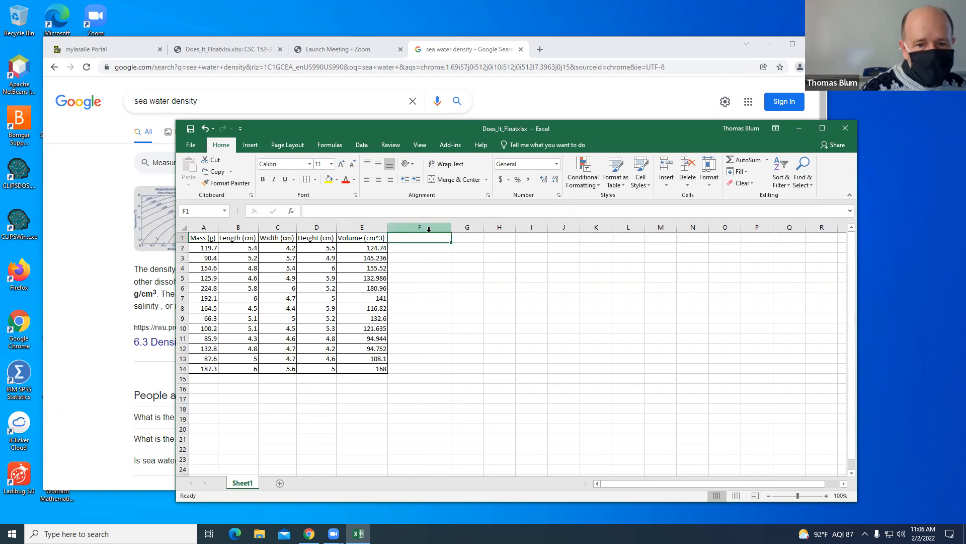
text(Denis)
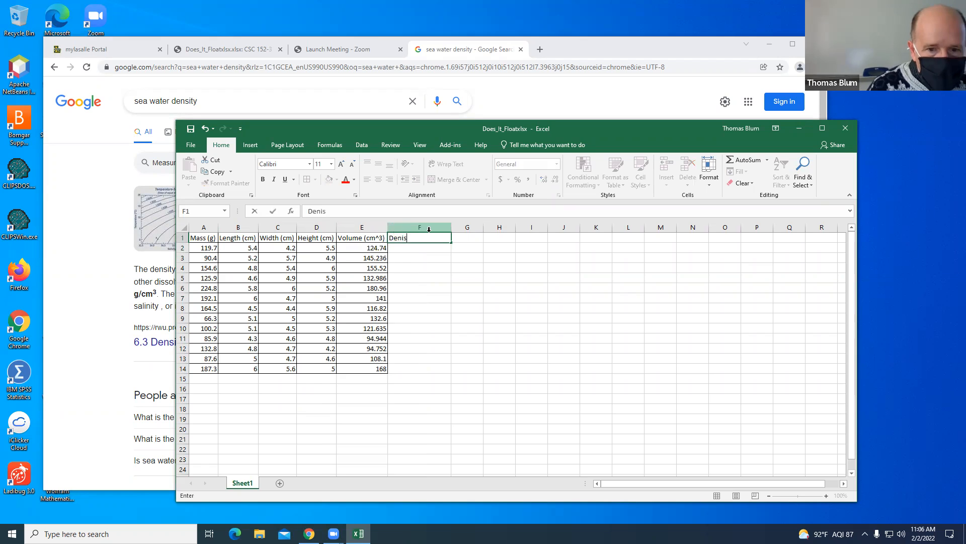
key(BackSpace)
key(BackSpace)
text(sity ()
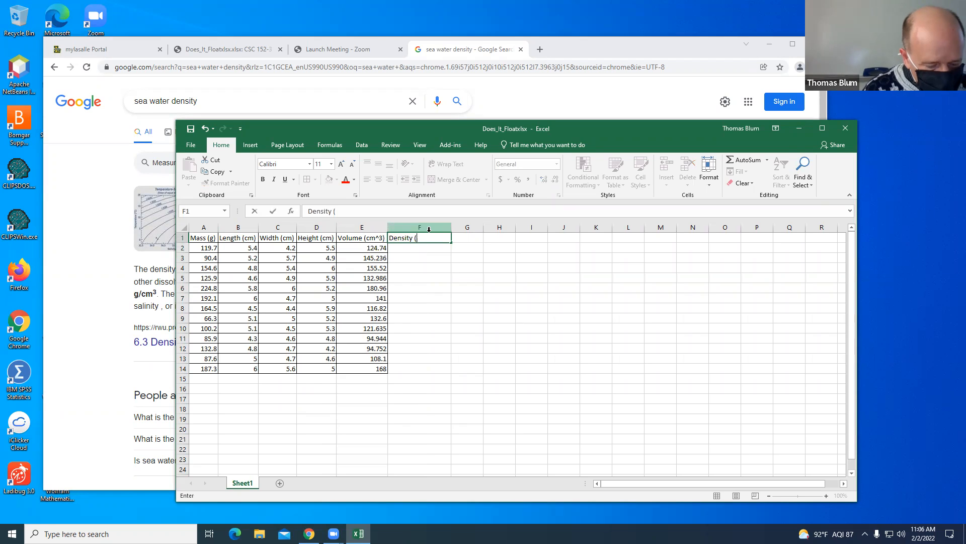
text(g/c)
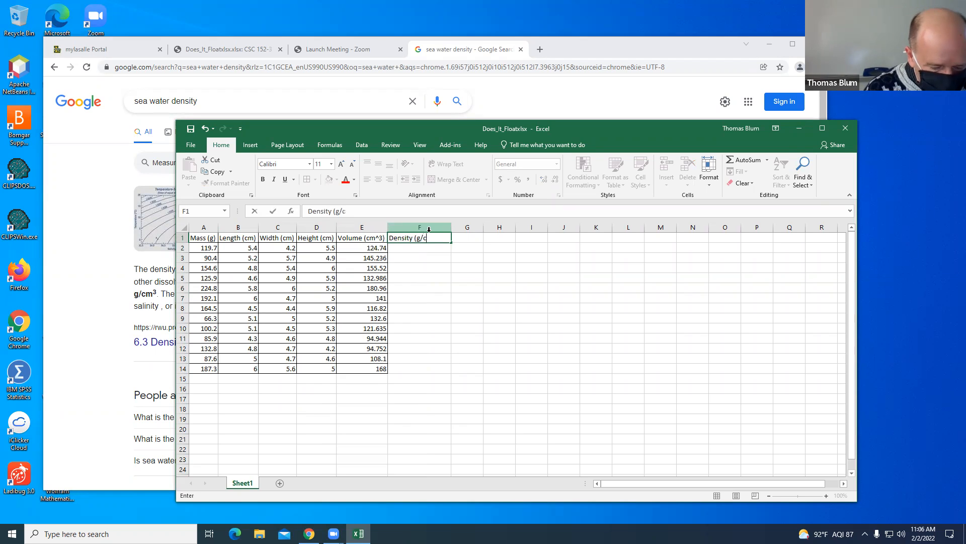
text(m^3))
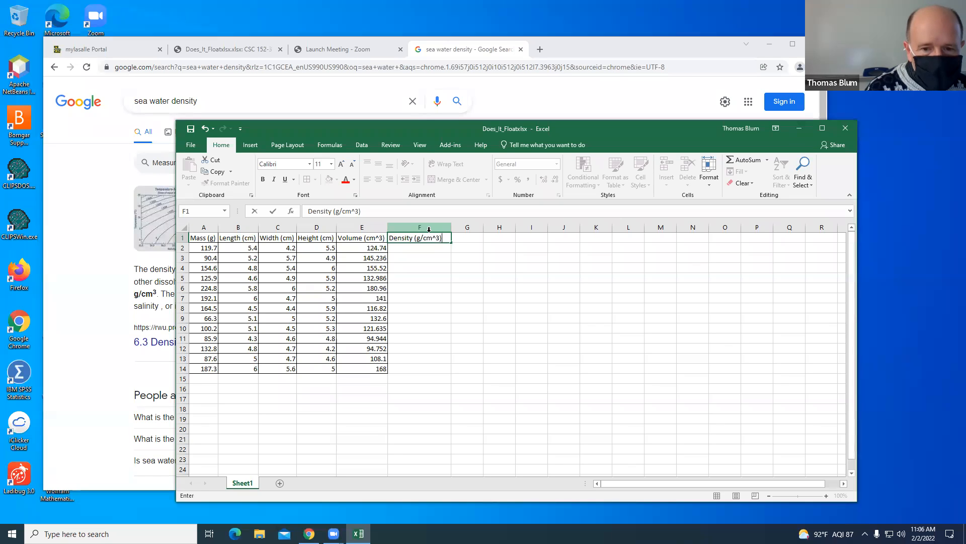
key(Return)
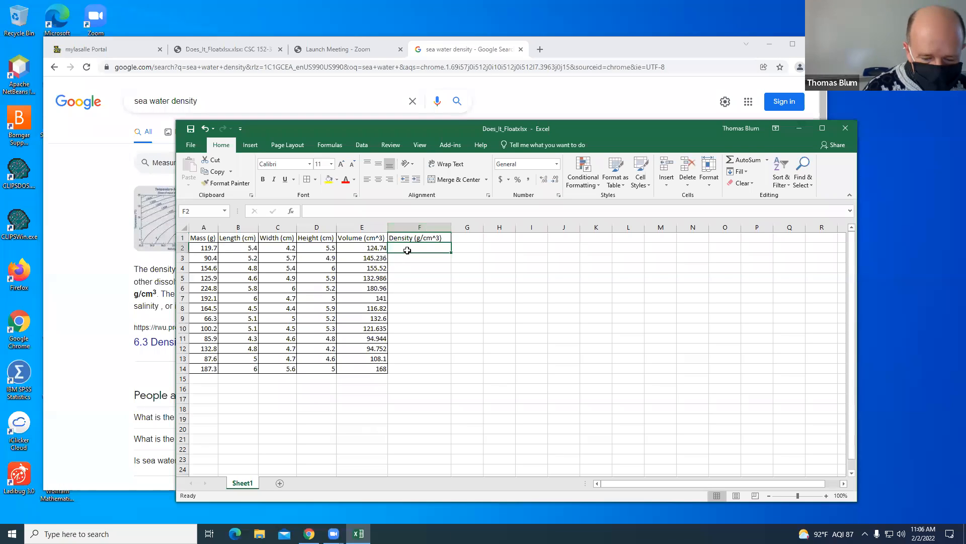
Enter the formula =A2/E2 in F2 to calculate the first object's density from its mass and volume
text(=)
click(204, 248)
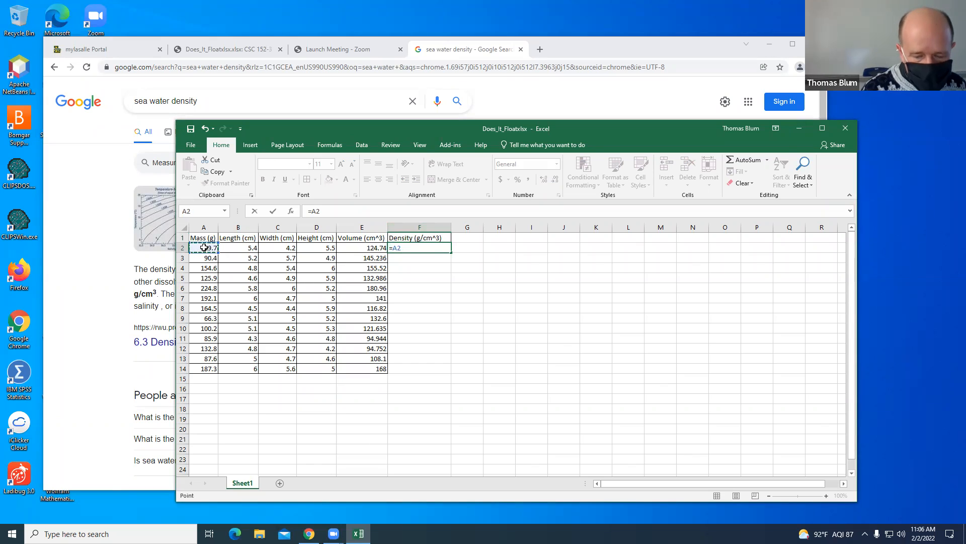
text(/)
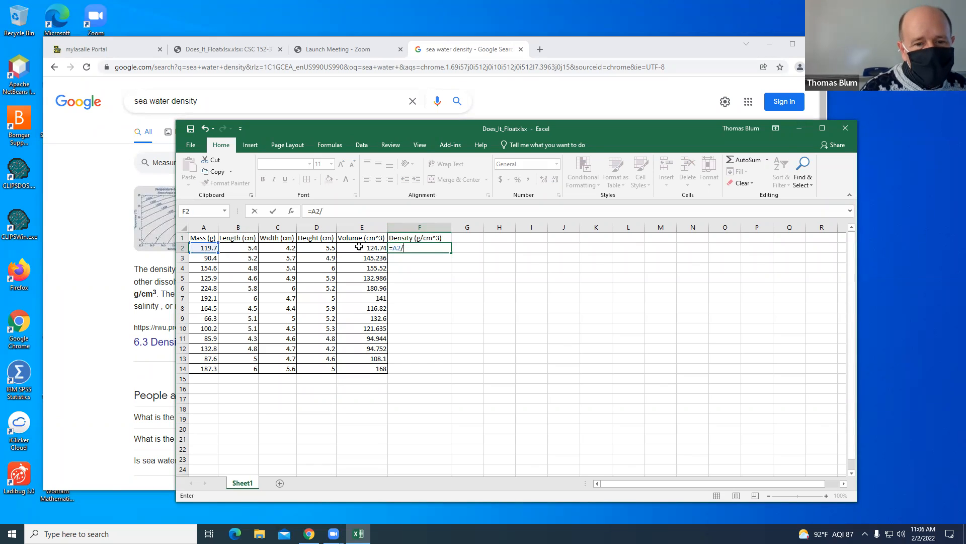
click(359, 246)
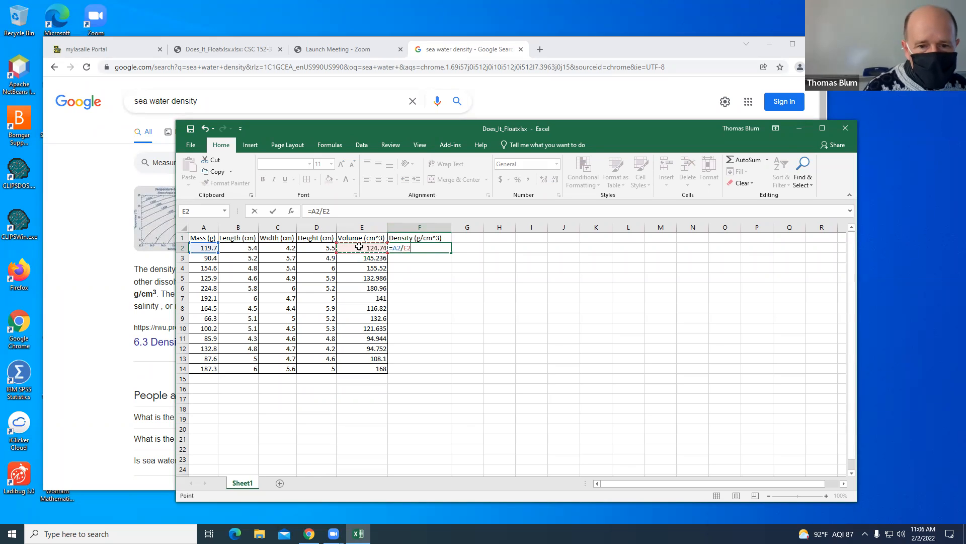
key(Return)
Fill the density formula from F2 down through F14
key(Up)
key(ctrl+c)
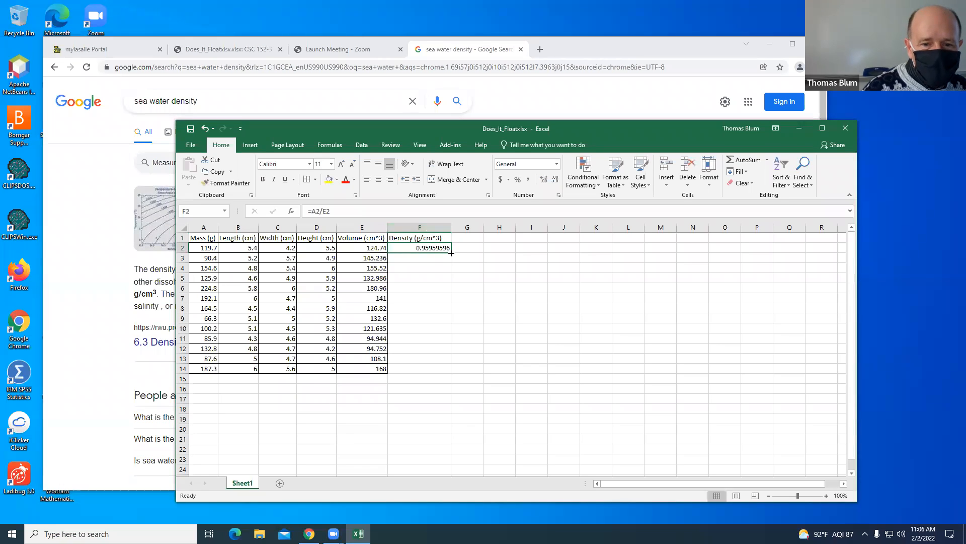
drag(452, 253, 458, 373)
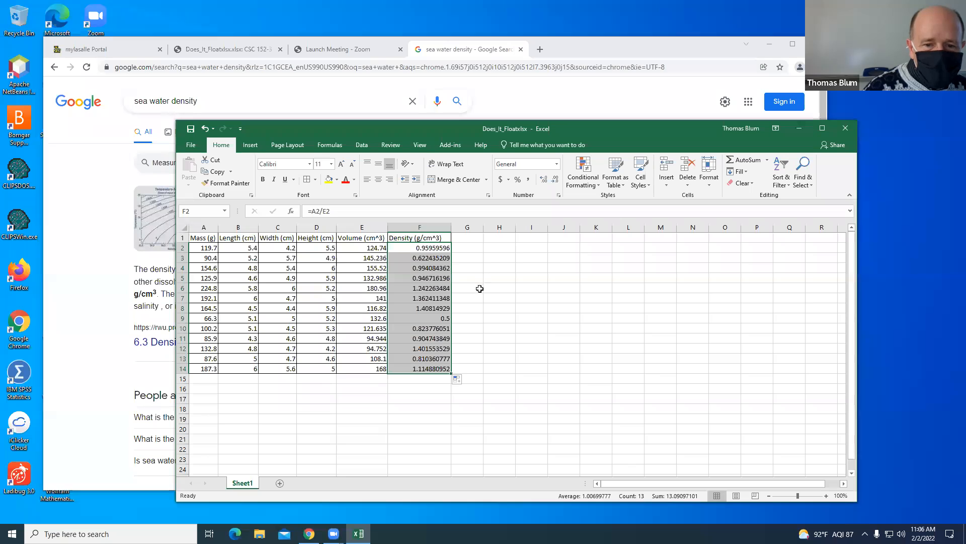
click(204, 128)
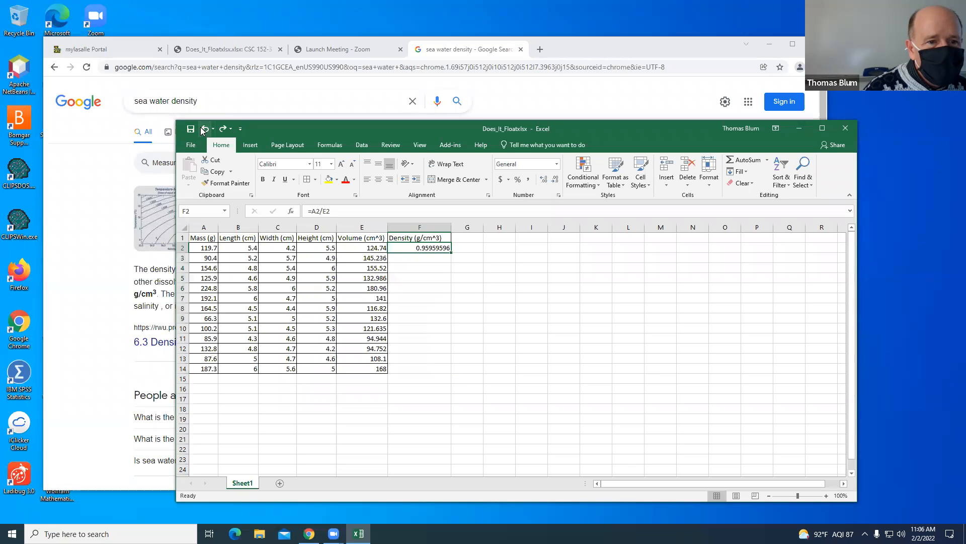
double_click(452, 253)
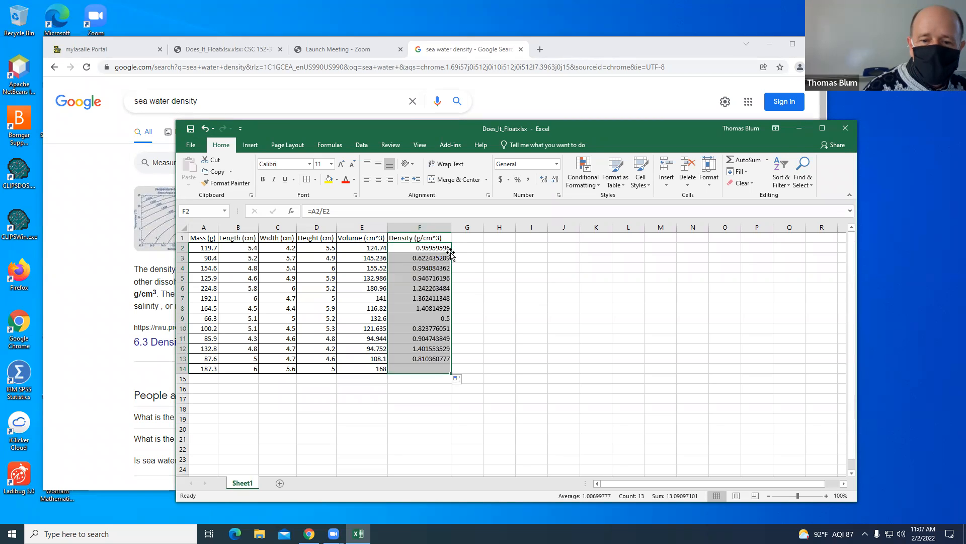
click(527, 378)
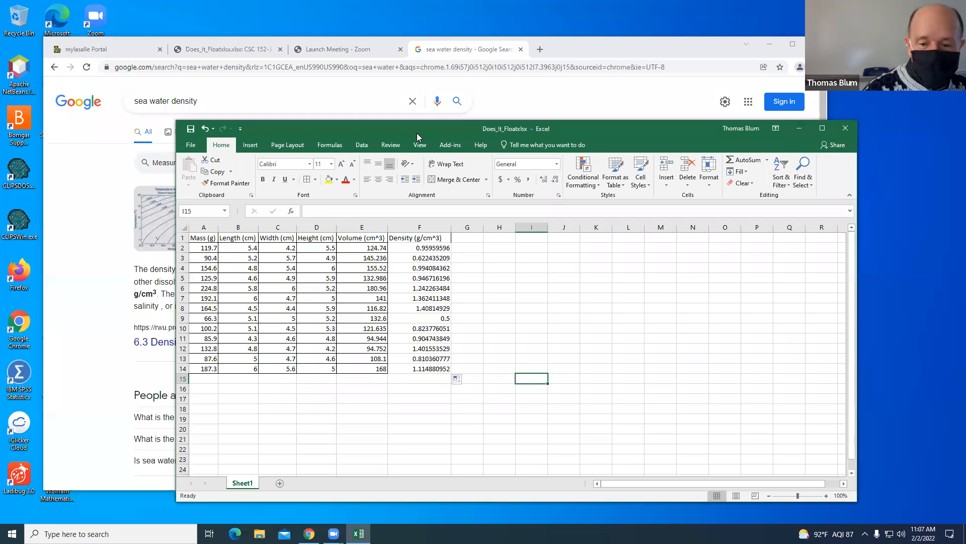
Label the object in row 6 by entering "Sink" in G6
drag(417, 133, 457, 138)
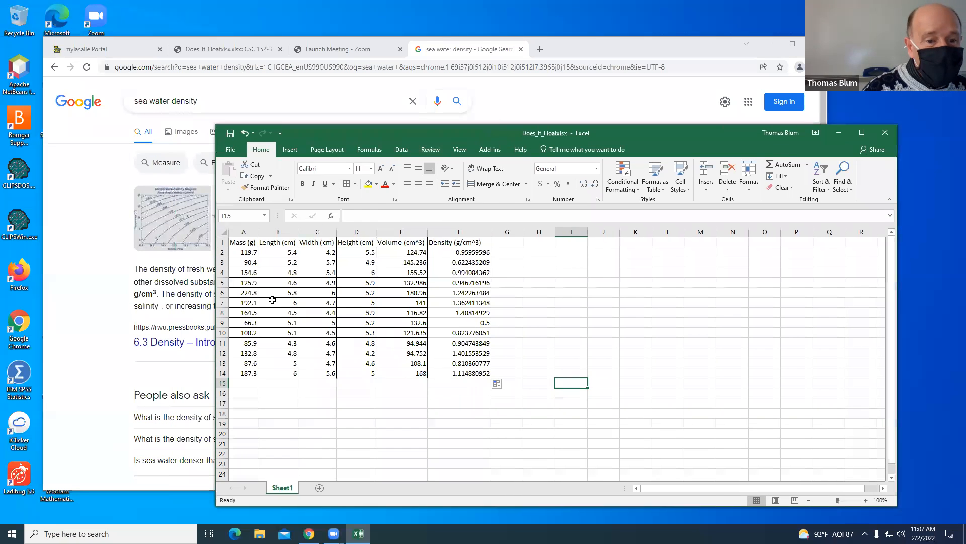
click(511, 291)
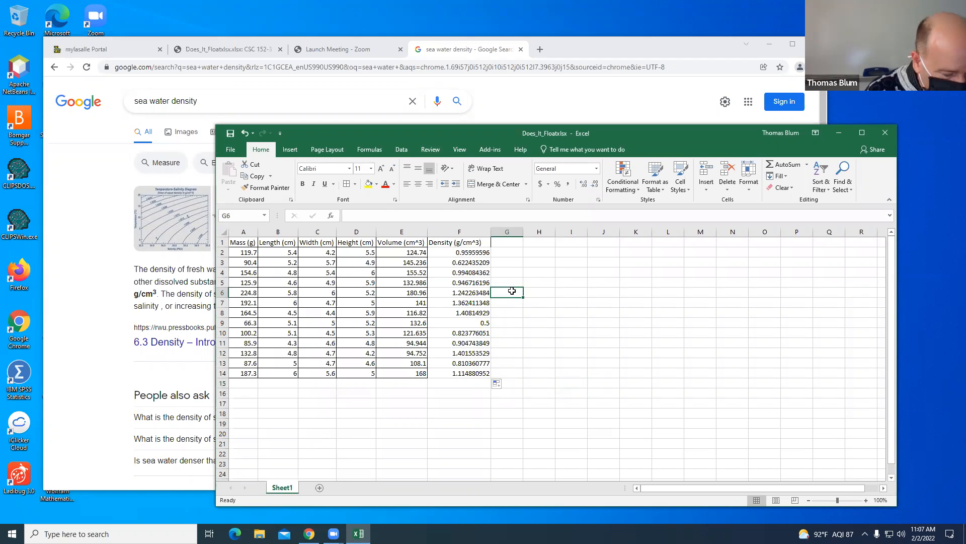
text(Sink)
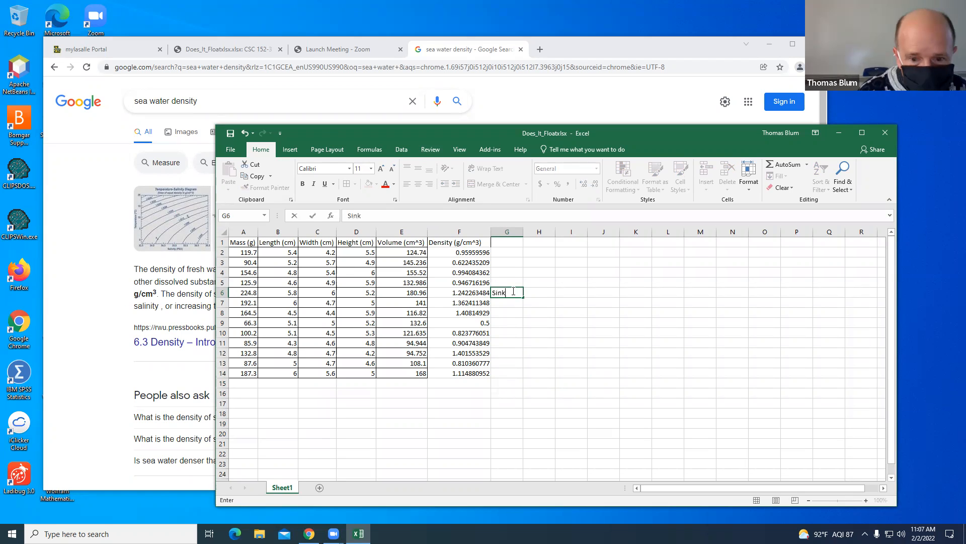
key(Return)
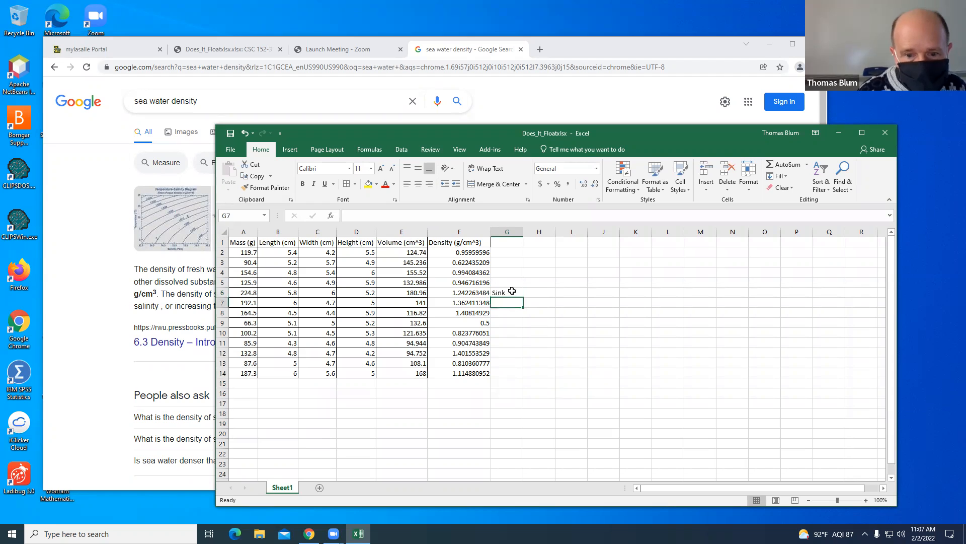
Increase the row 6 object's width in C6, first to 7 and finally to 7.5 cm, to test its effect on density
click(325, 292)
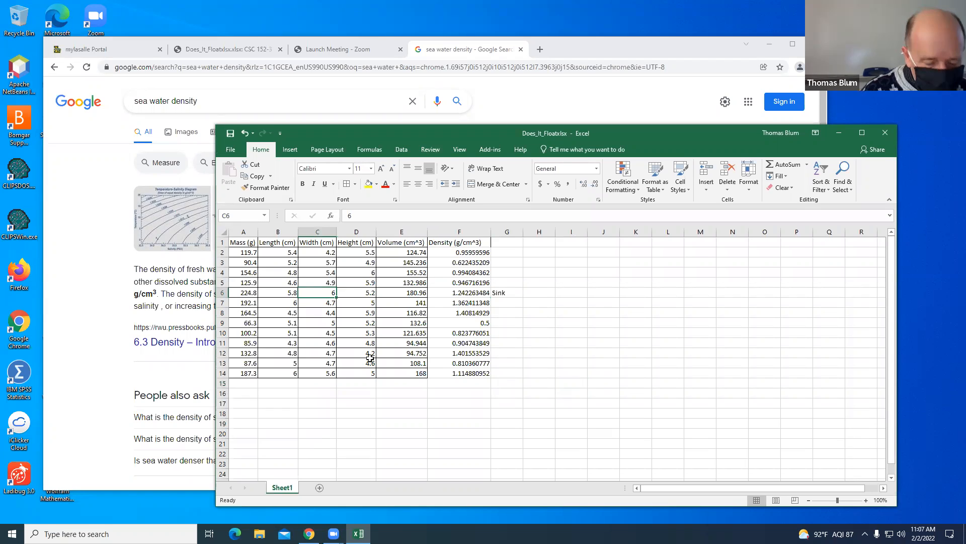
text(6)
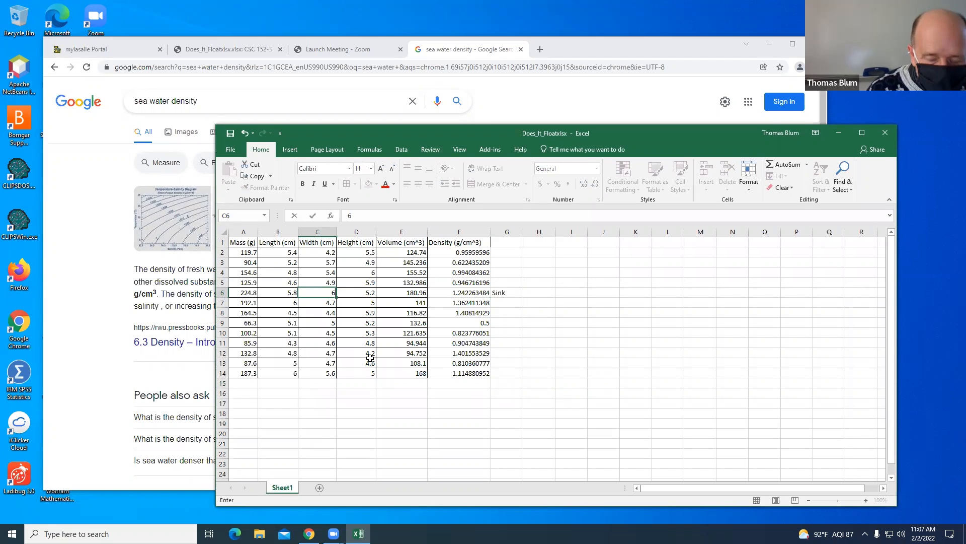
key(Return)
key(Up)
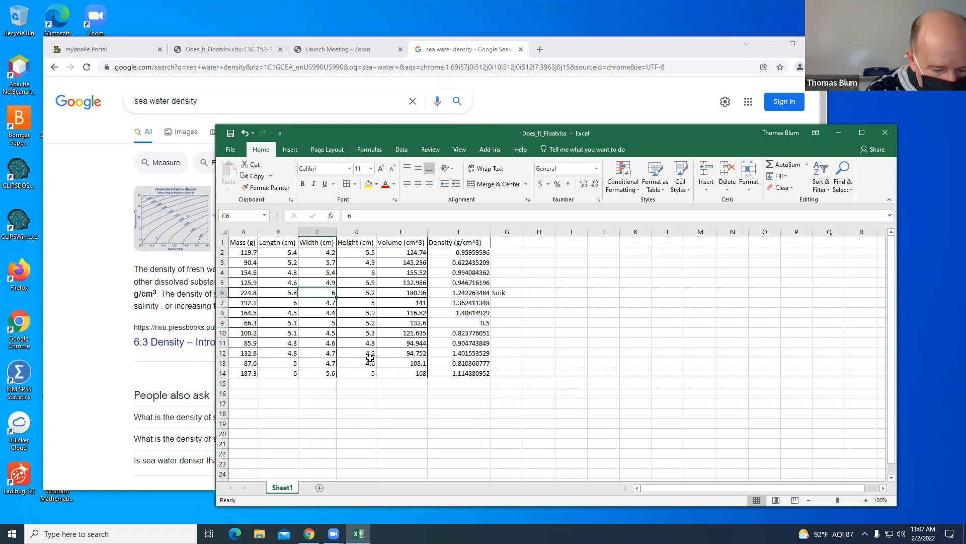
text(7)
key(Return)
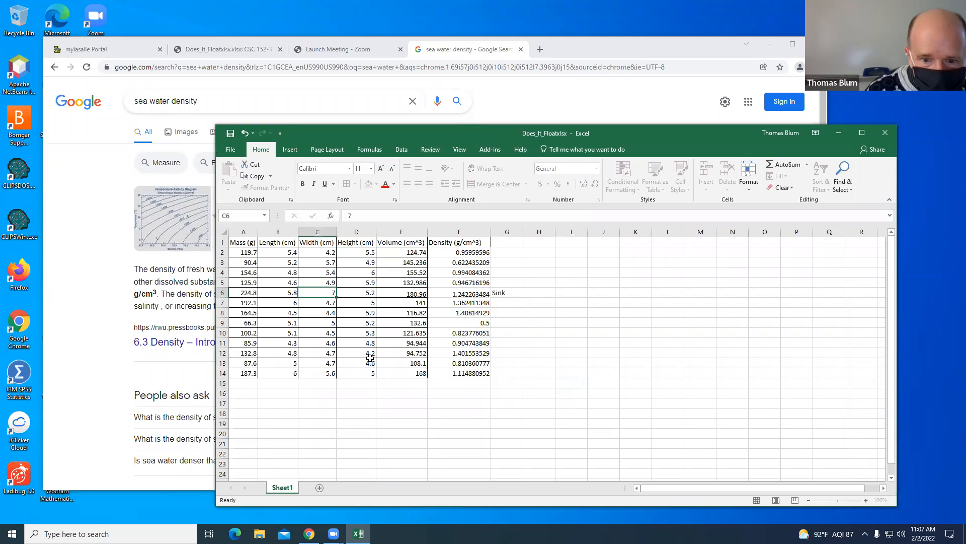
key(Up)
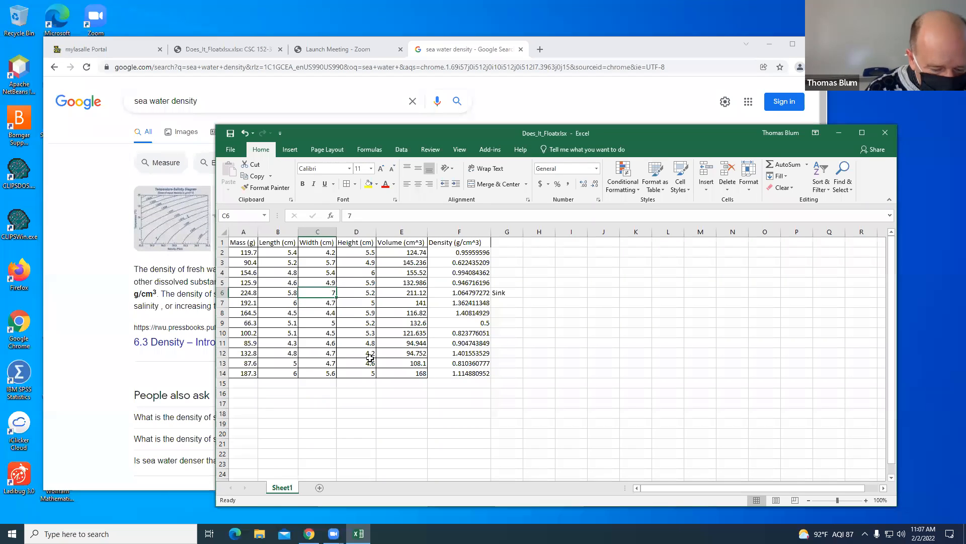
text(7)
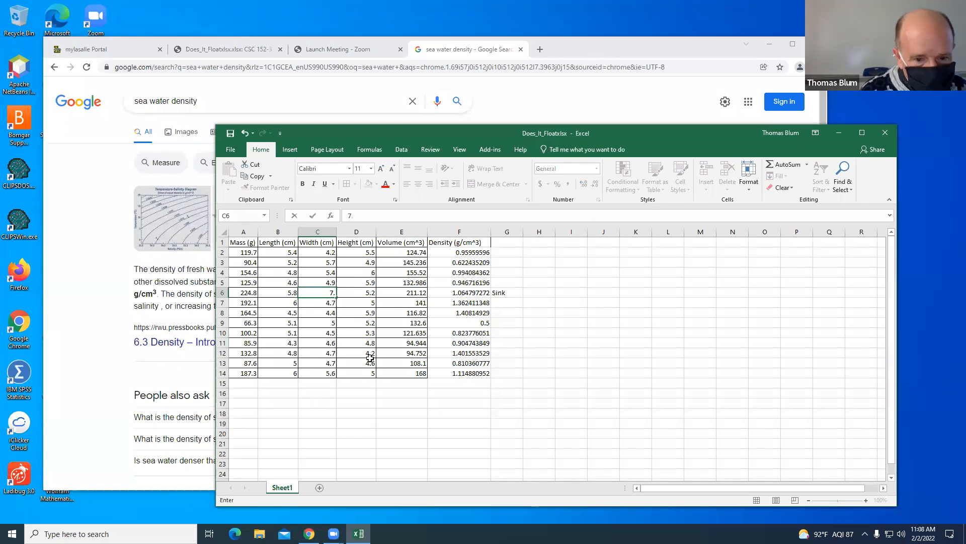
text(.5)
key(Return)
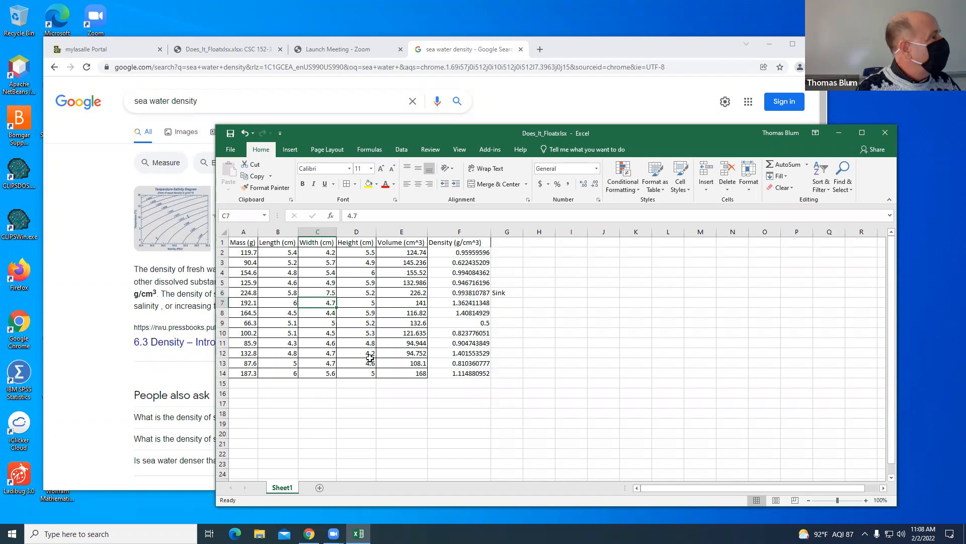
Clear the manually entered "Sink" label from G6
click(501, 291)
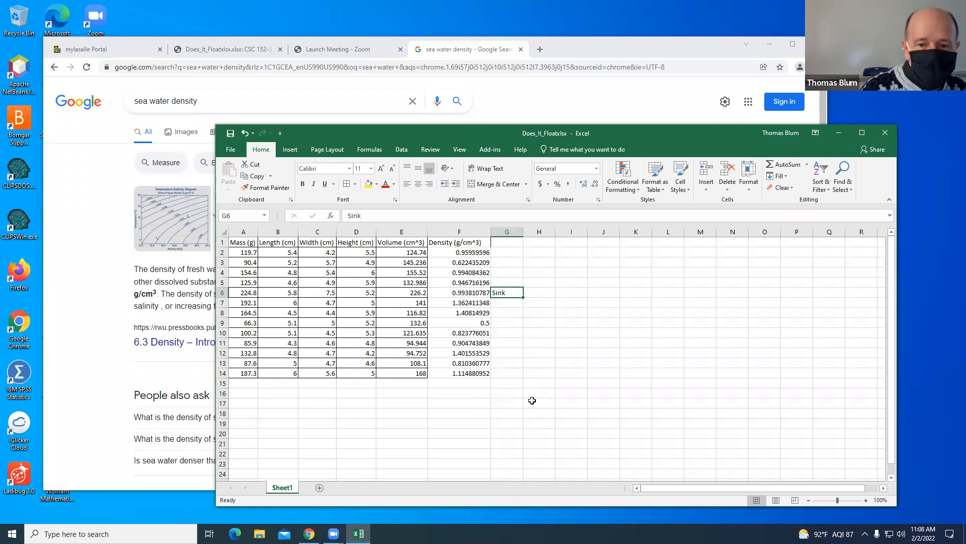
key(BackSpace)
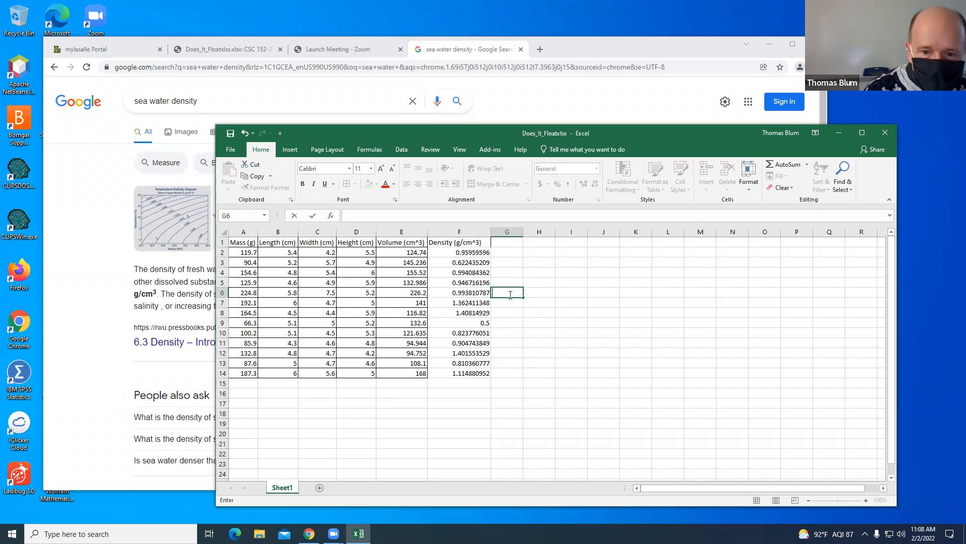
click(501, 250)
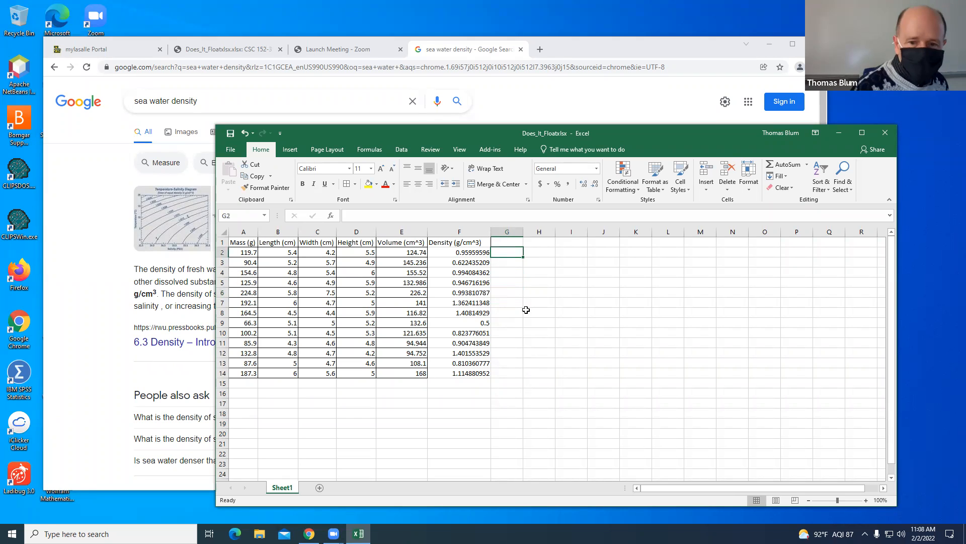
Apply All Borders to the density column range F1:F14
click(324, 291)
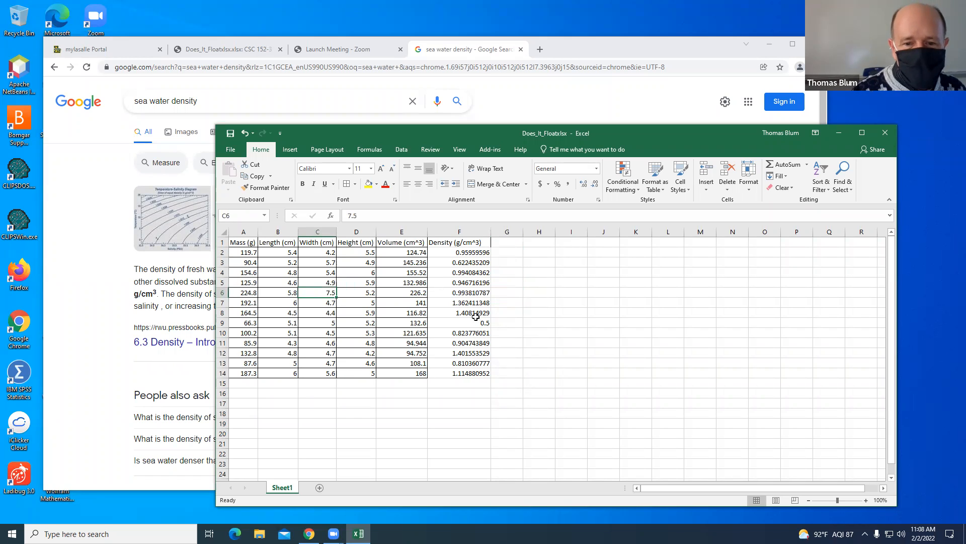
drag(467, 373, 459, 244)
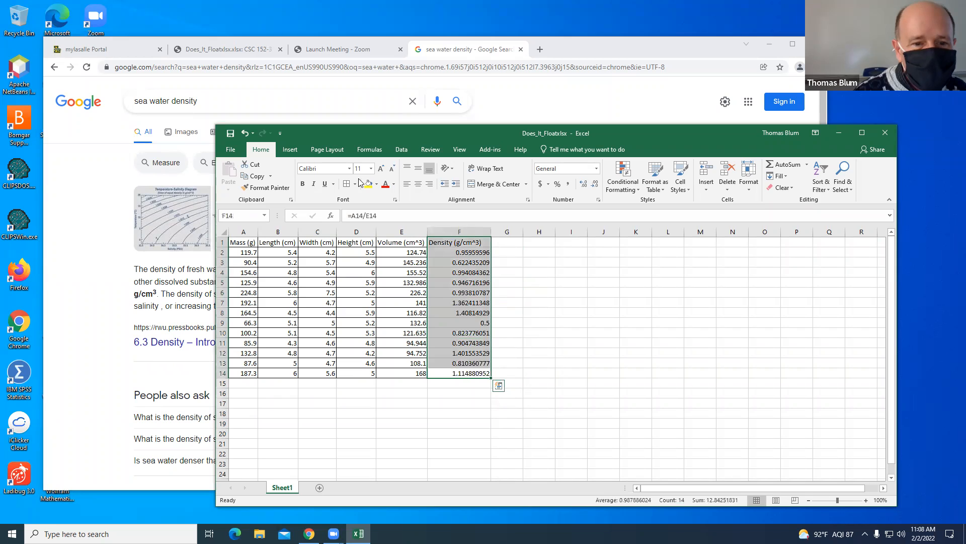
click(510, 253)
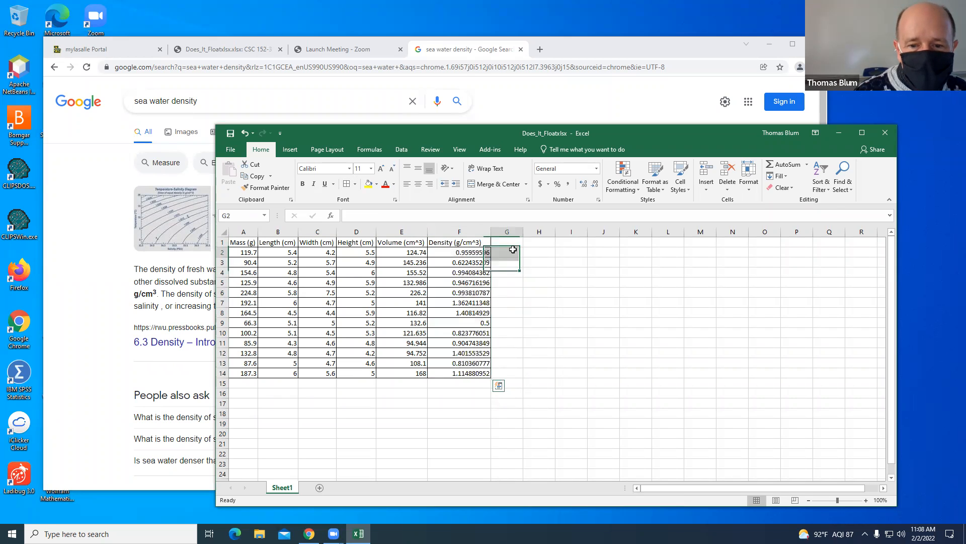
Enter the header "Sink or Float" in G1 and auto-fit column G to its text
click(516, 239)
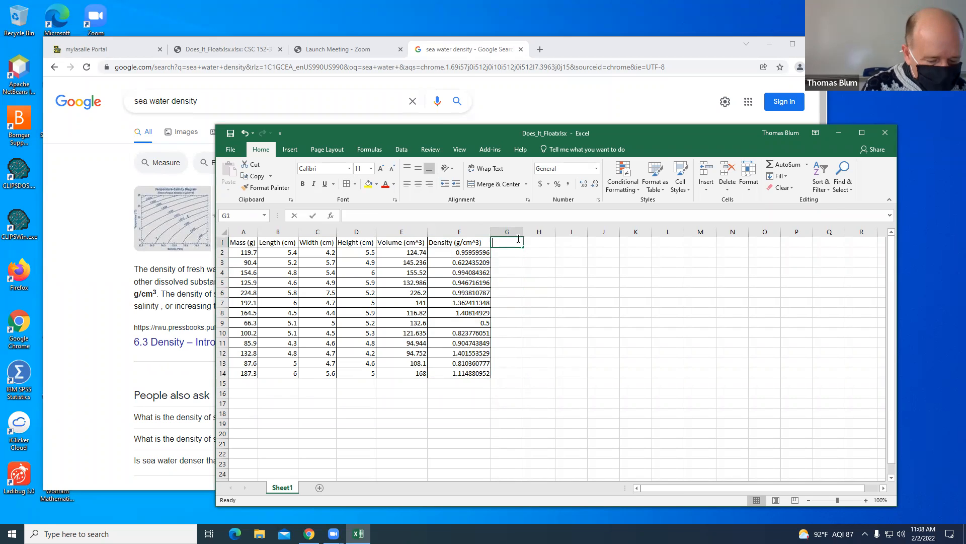
text(Sink)
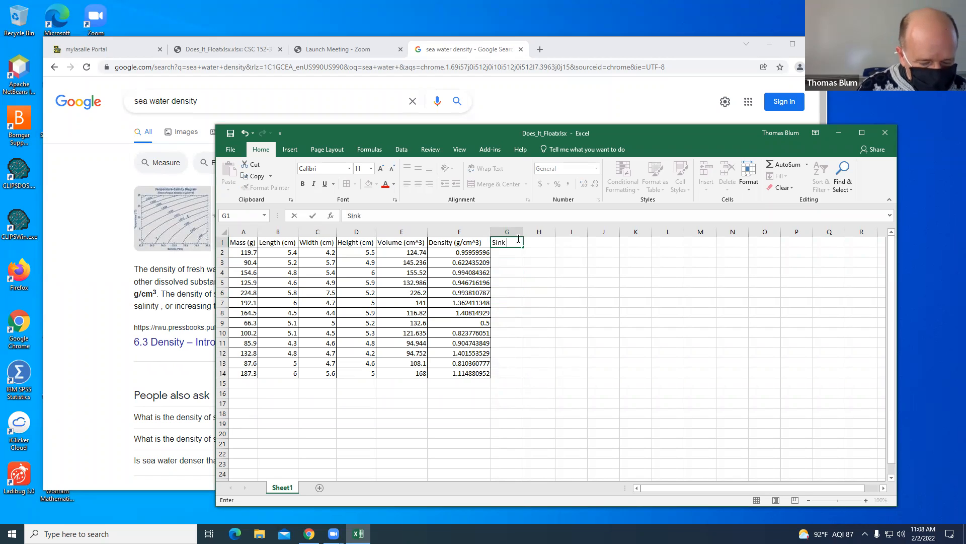
text( or Flo)
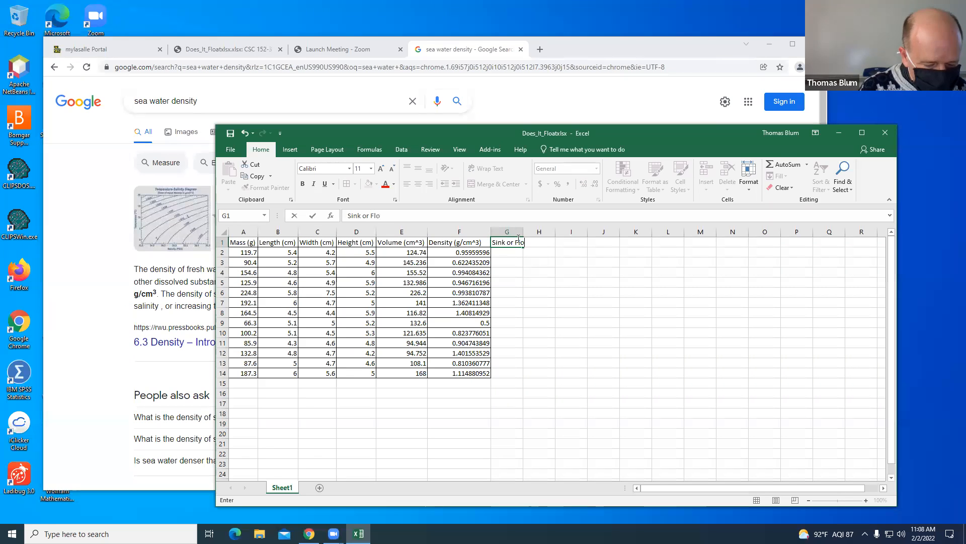
text(at)
key(Return)
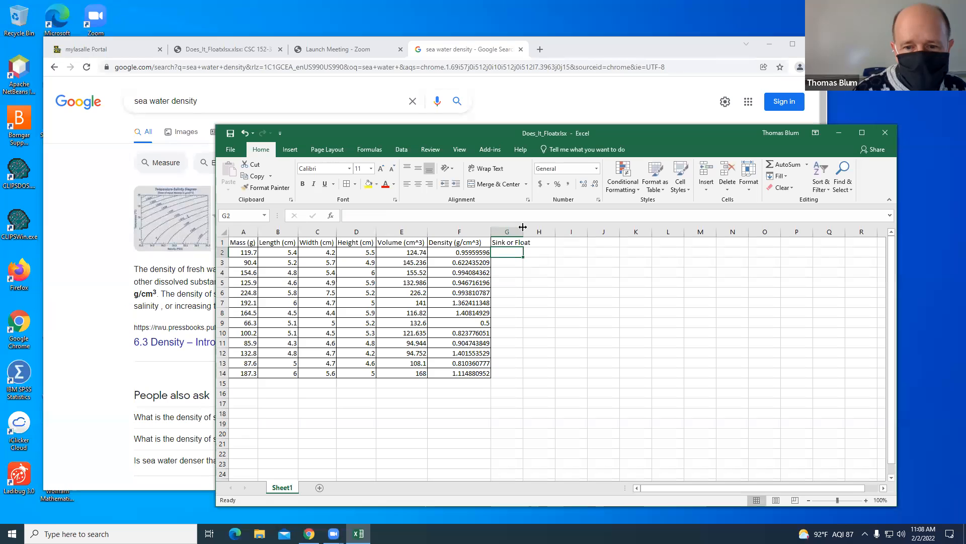
double_click(523, 232)
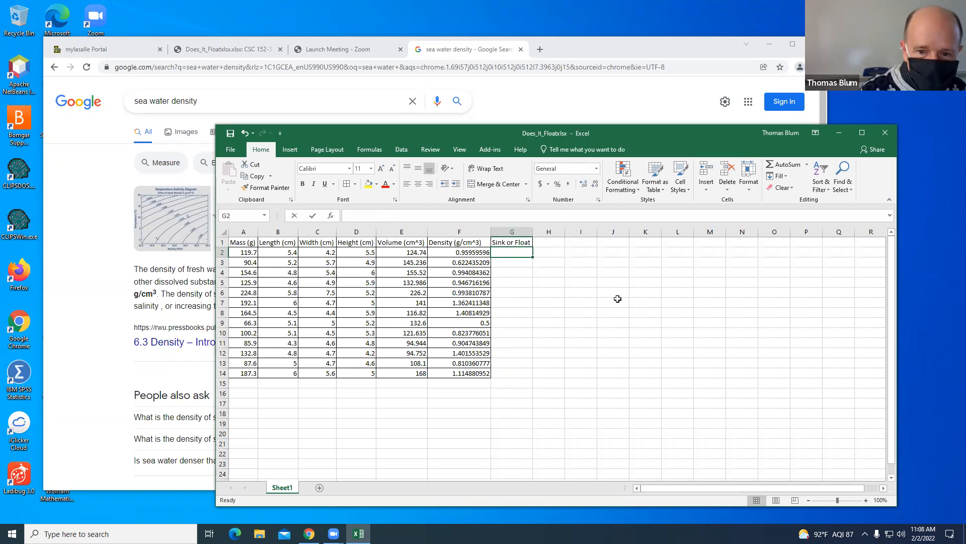
Enter the formula =IF(F2>1.025,"Sink","Float") in G2 to judge the first object against sea water density
text(=)
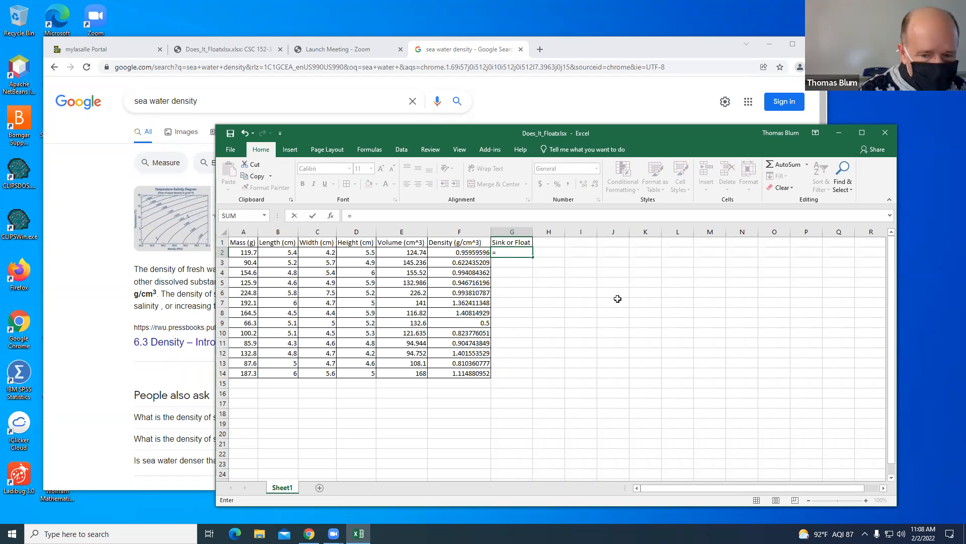
text(if)
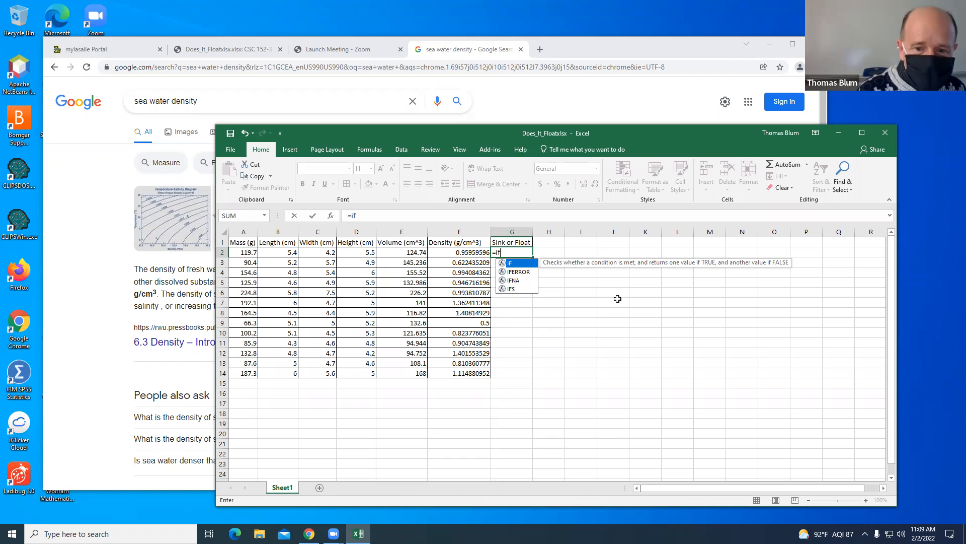
text(()
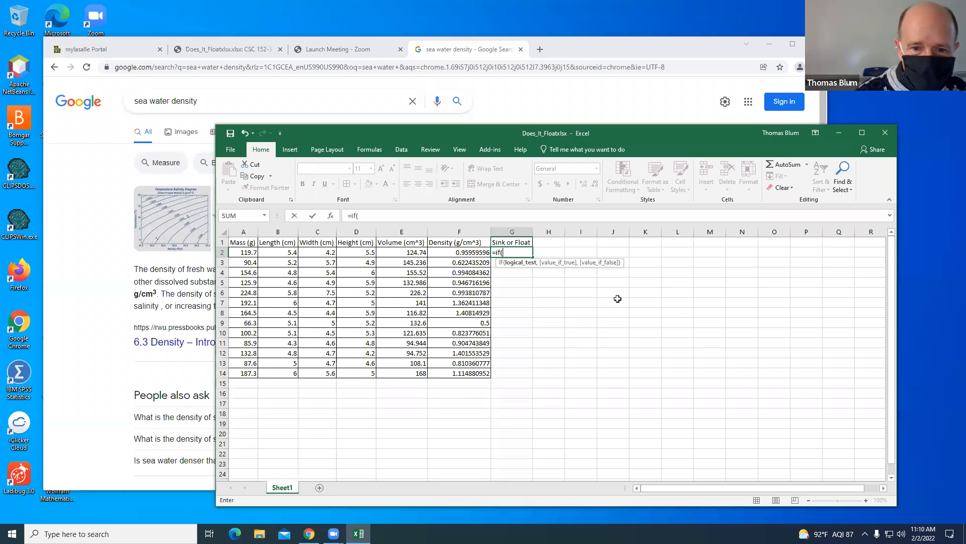
click(452, 253)
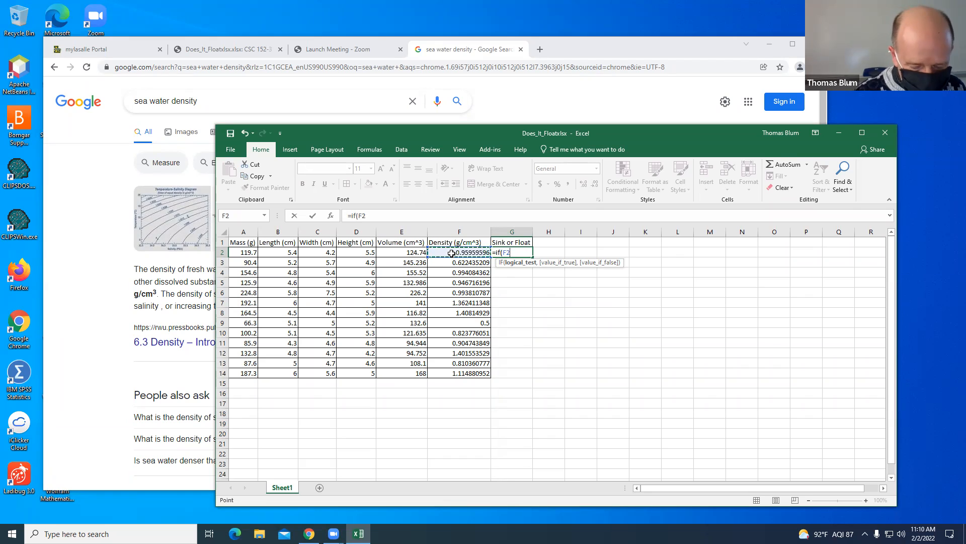
text(>)
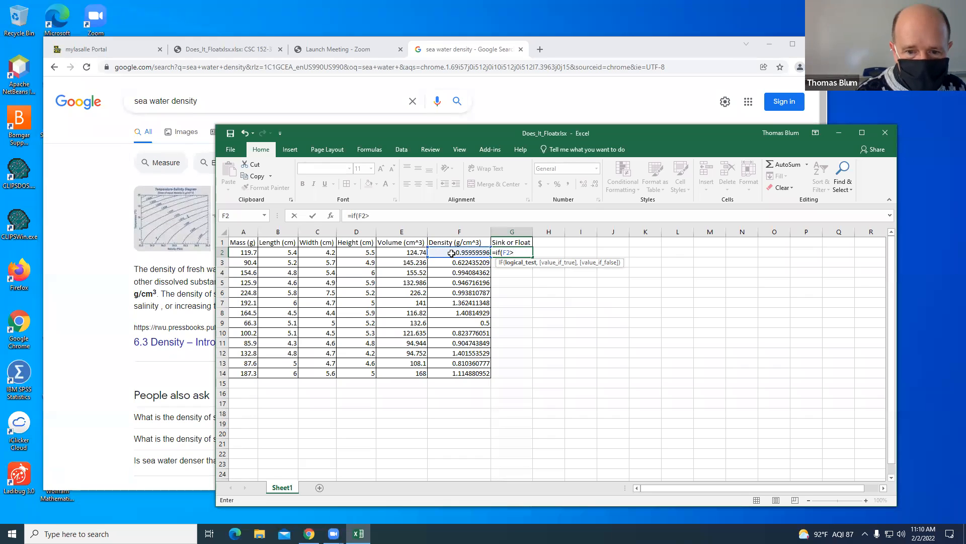
text(1.025)
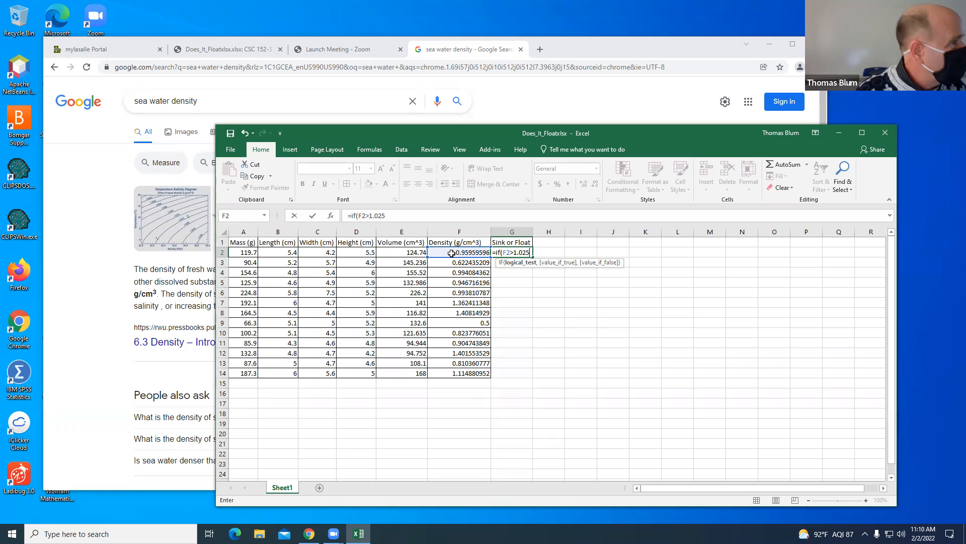
text(,"Sink)
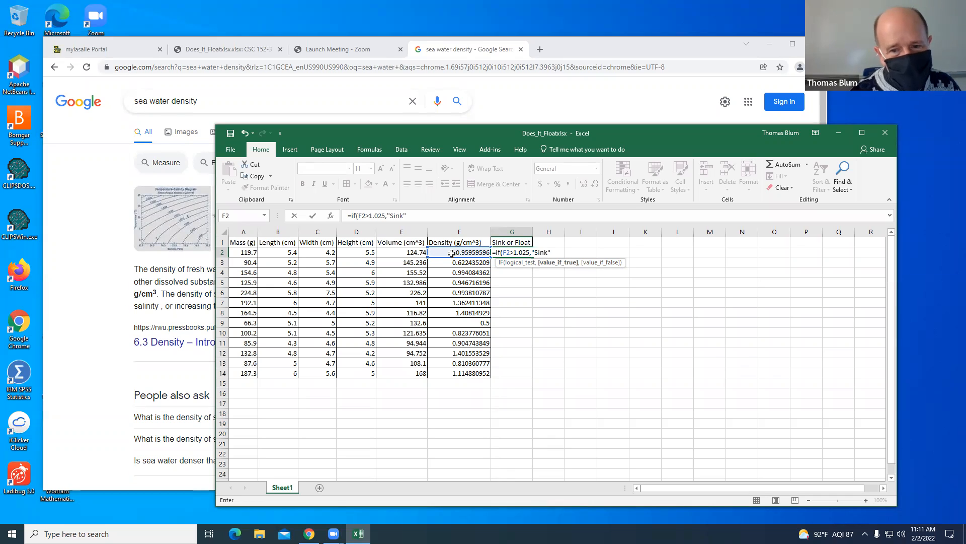
text(,)
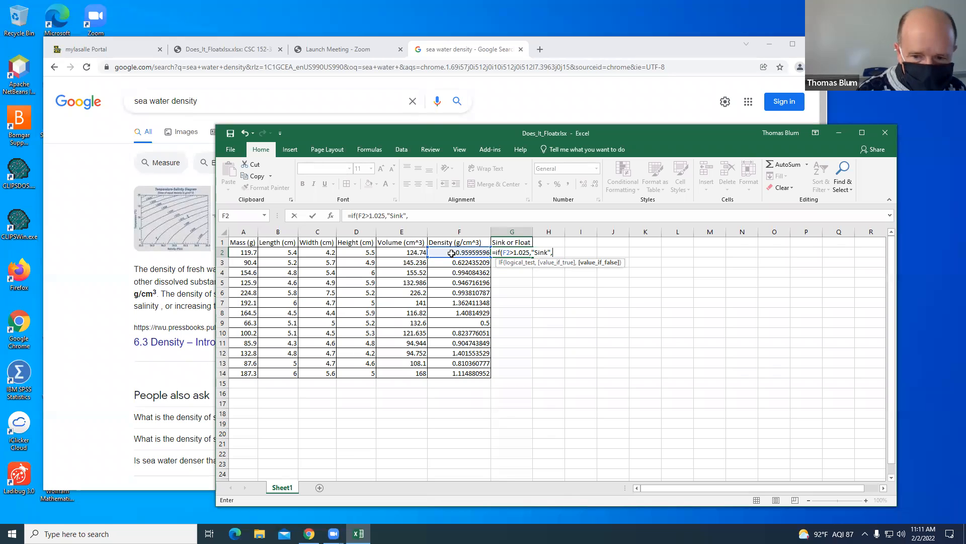
text(loat)
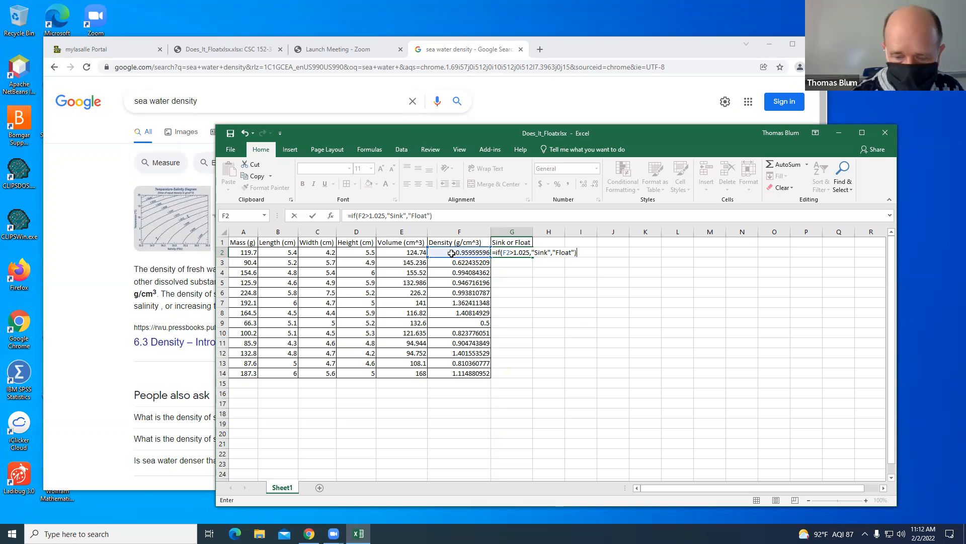
key(Return)
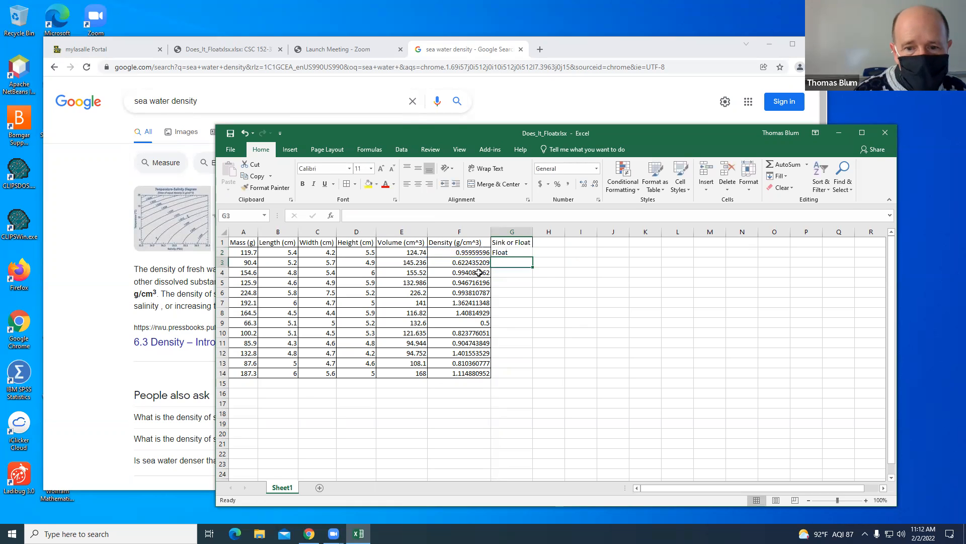
Fill the G2 formula down through G14 and check the results against the densities in rows 8 and 6
click(516, 250)
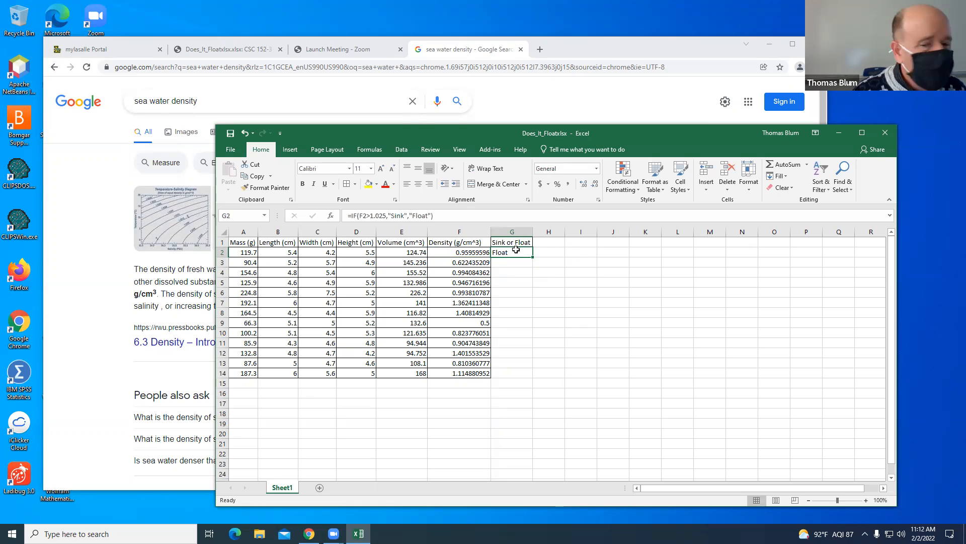
drag(533, 256, 536, 374)
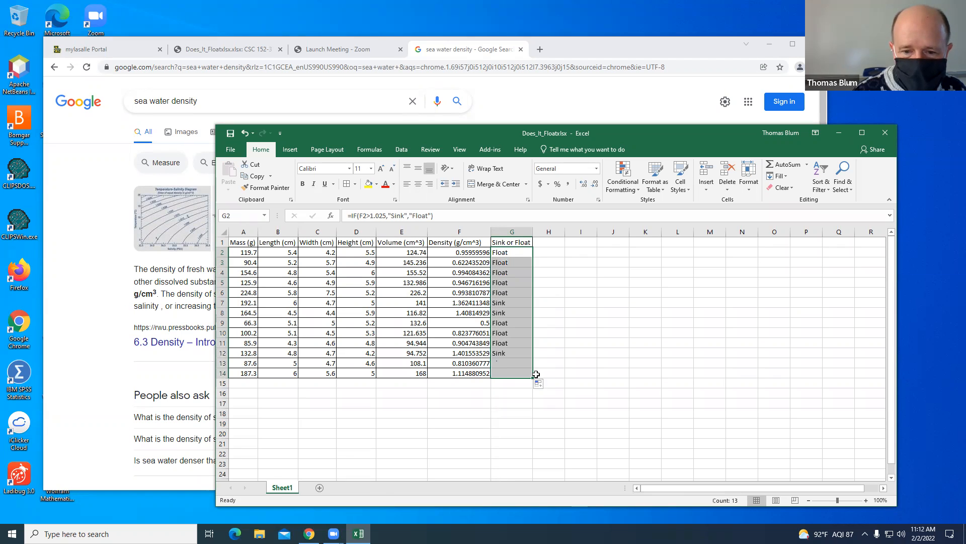
click(459, 312)
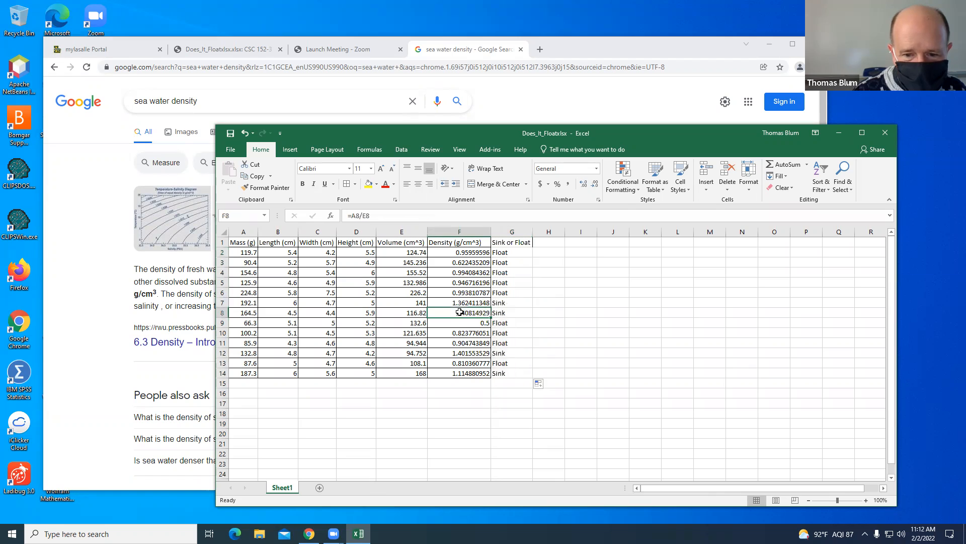
click(501, 313)
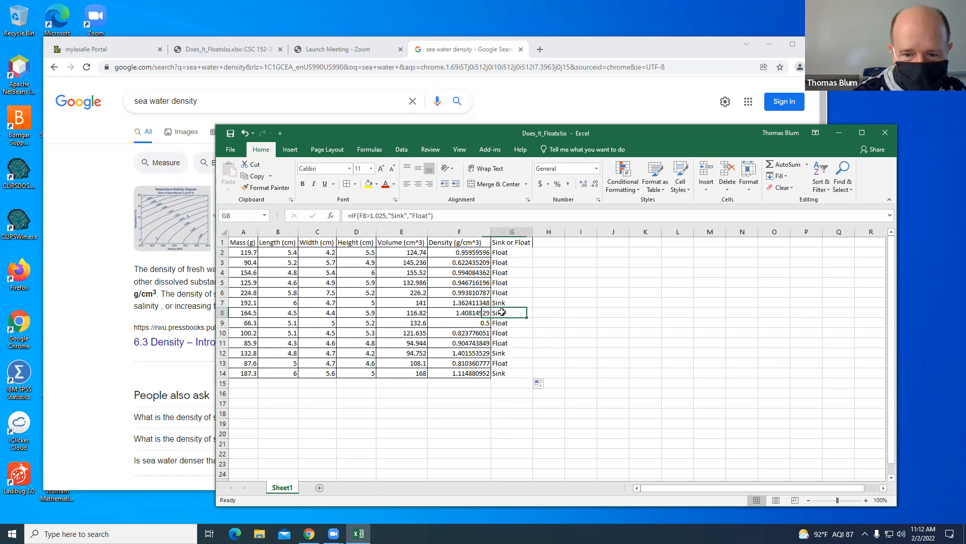
click(469, 290)
click(507, 290)
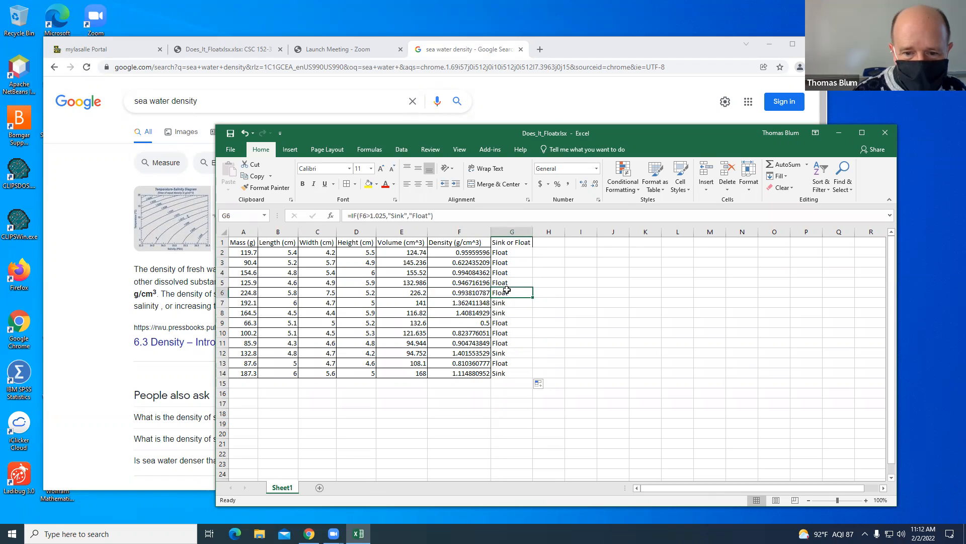
Apply All Borders to the Sink or Float column range G1:G14
drag(518, 374, 511, 242)
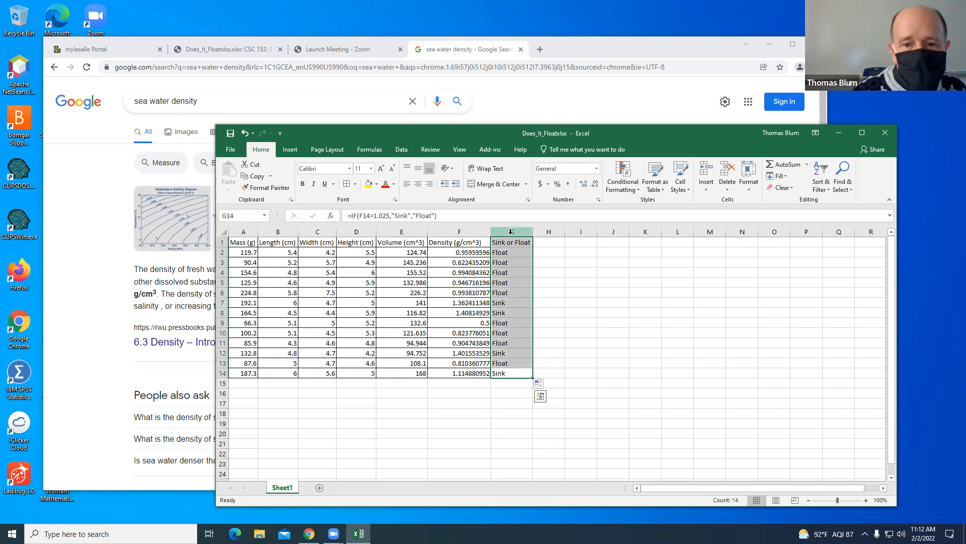
click(348, 185)
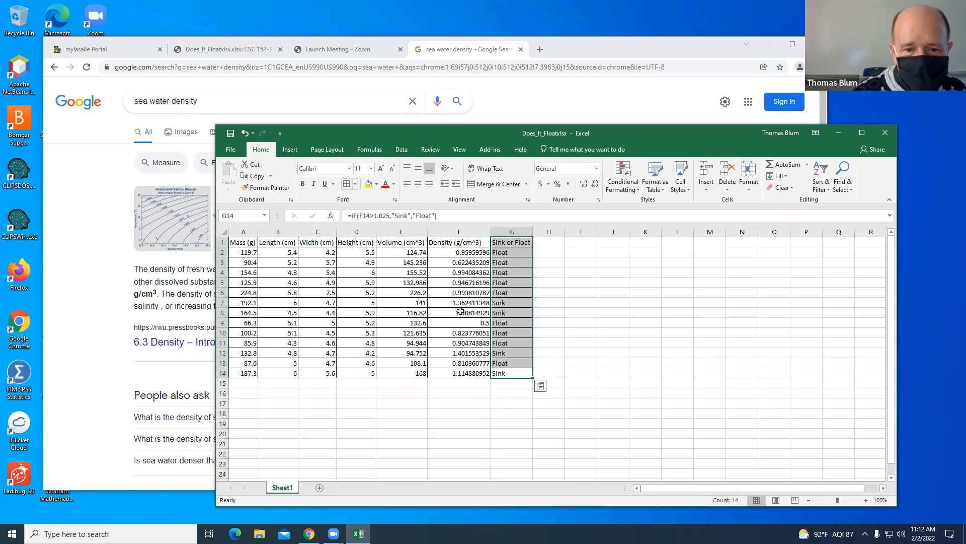
Set the row 6 object's width in C6 to 6 cm
click(326, 292)
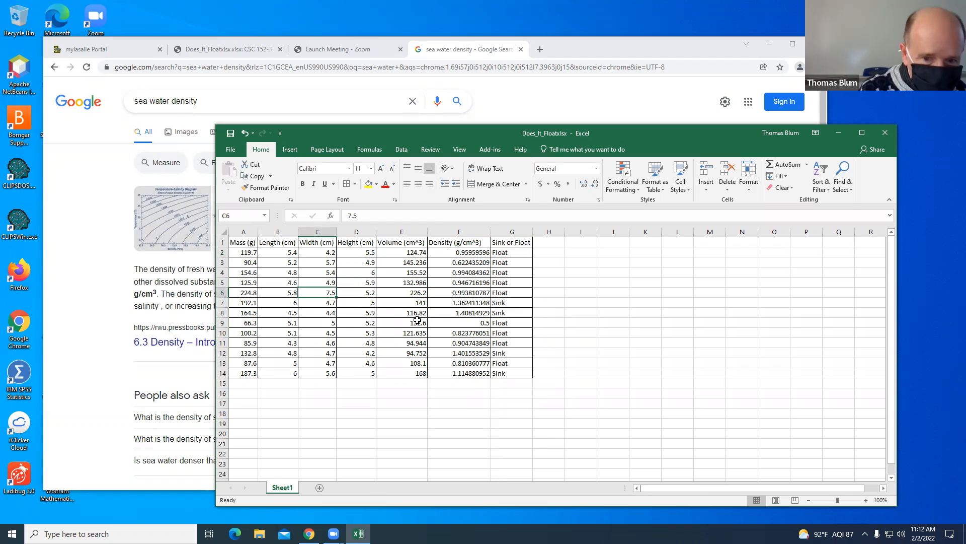
text(6)
key(Return)
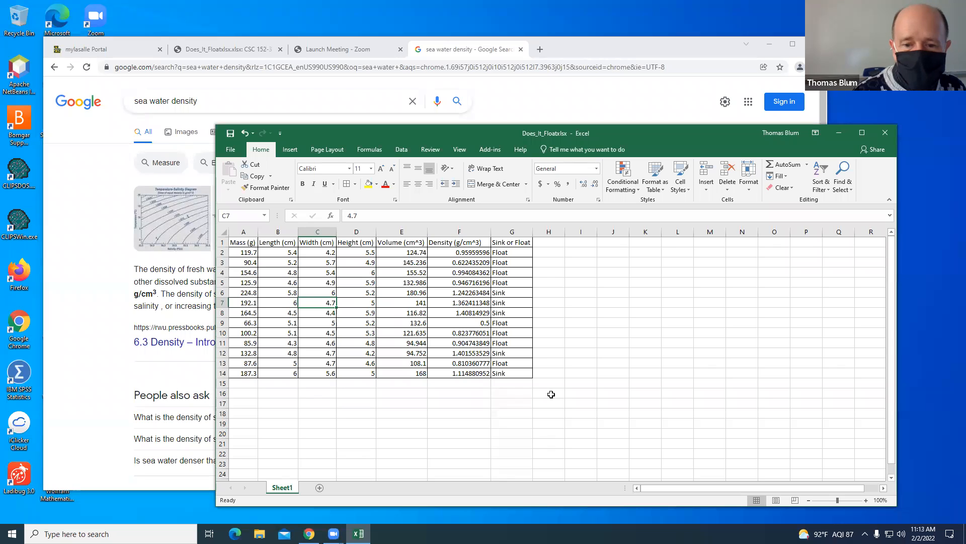
click(509, 302)
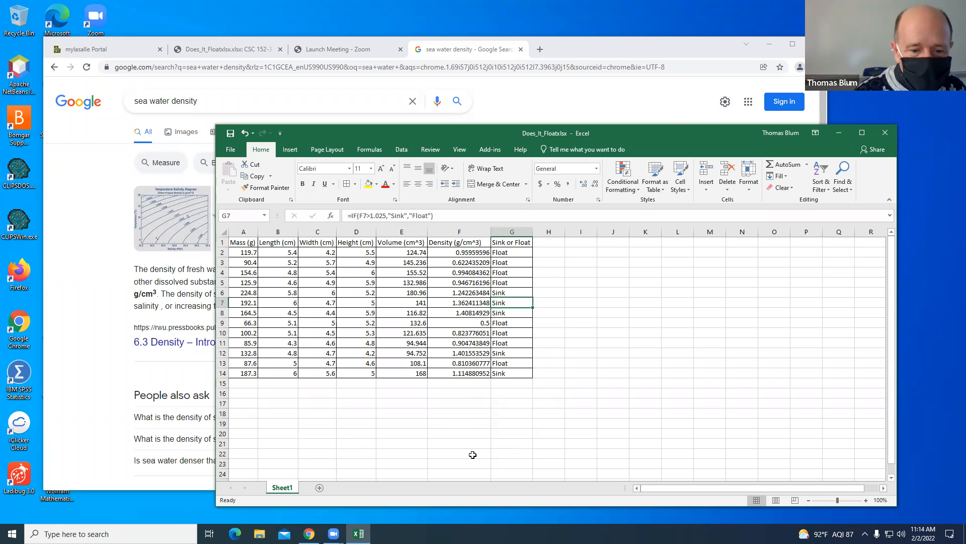
Switch to the course site in Chrome and download Demo_data.xlsx from the Lab 5 module
click(232, 52)
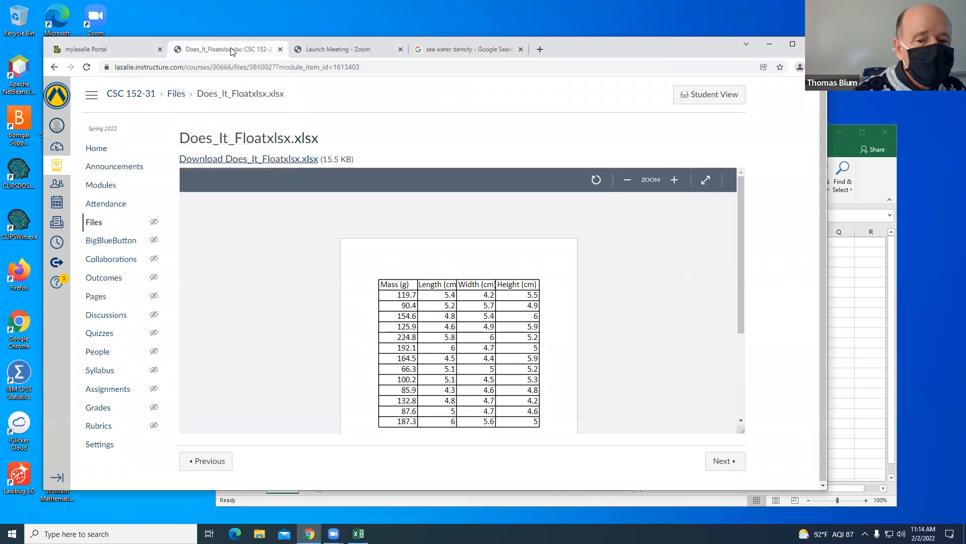
click(55, 68)
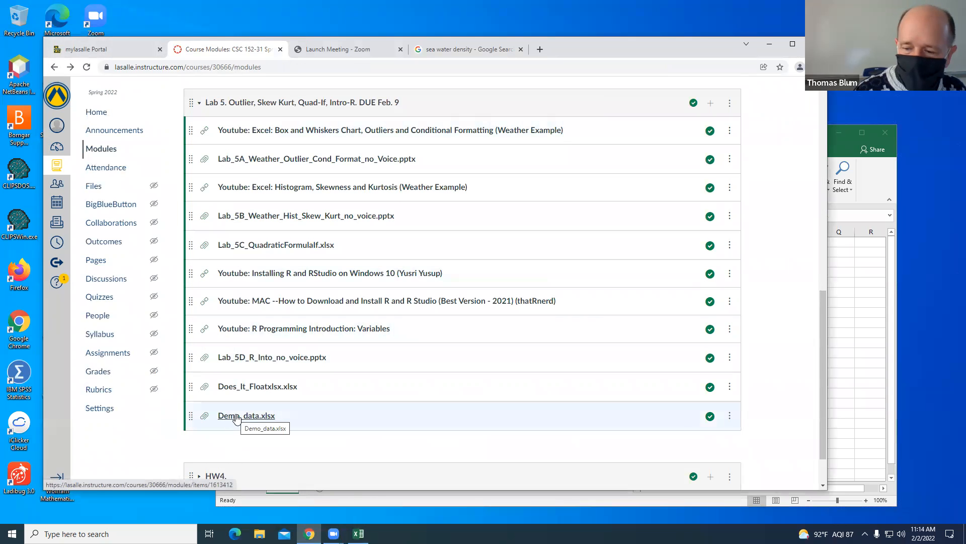
click(236, 415)
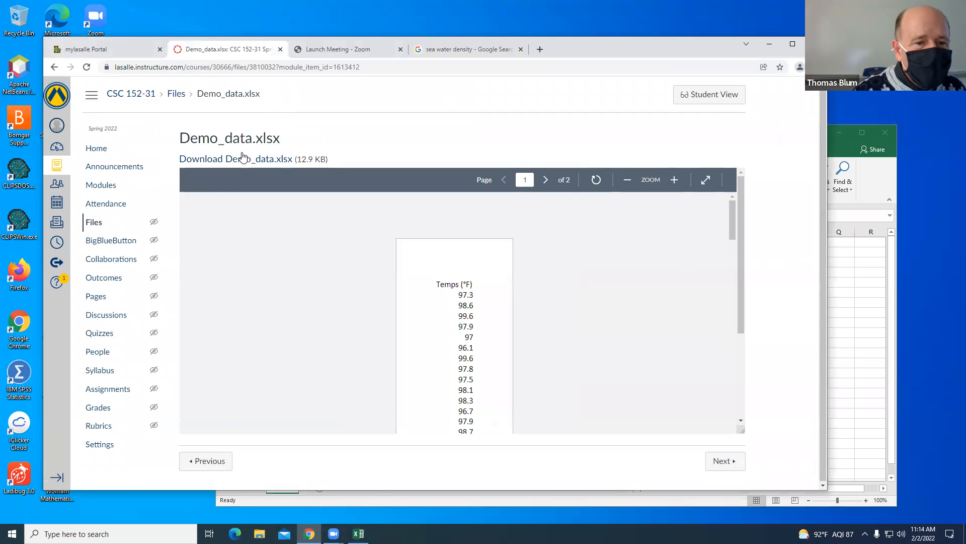
click(250, 162)
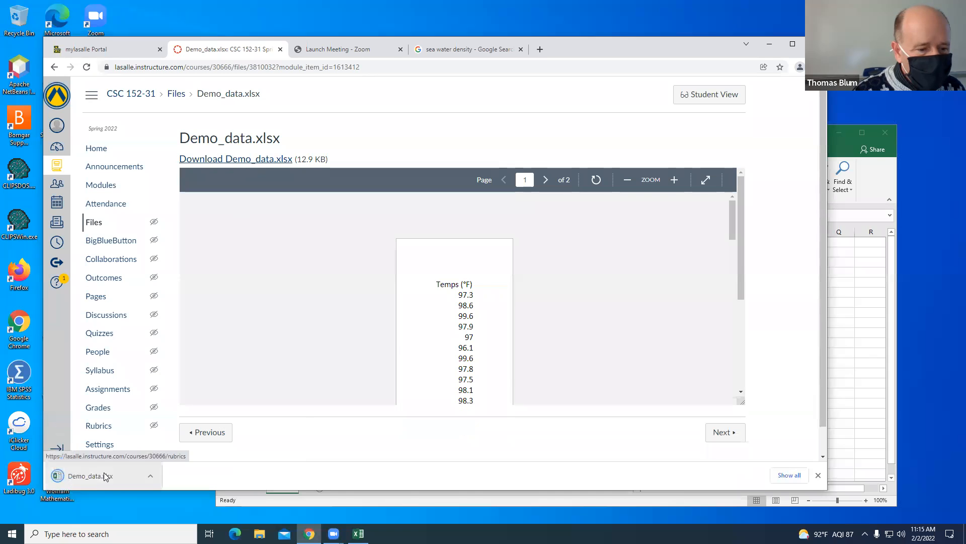
Open the downloaded Demo_data workbook in Excel with editing enabled and view its Temps and IQs worksheets
click(105, 476)
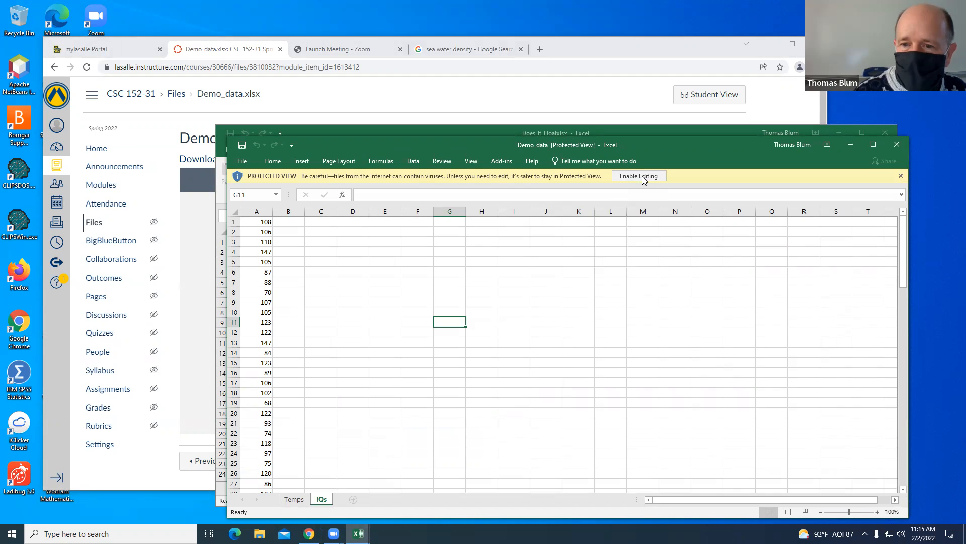
click(642, 177)
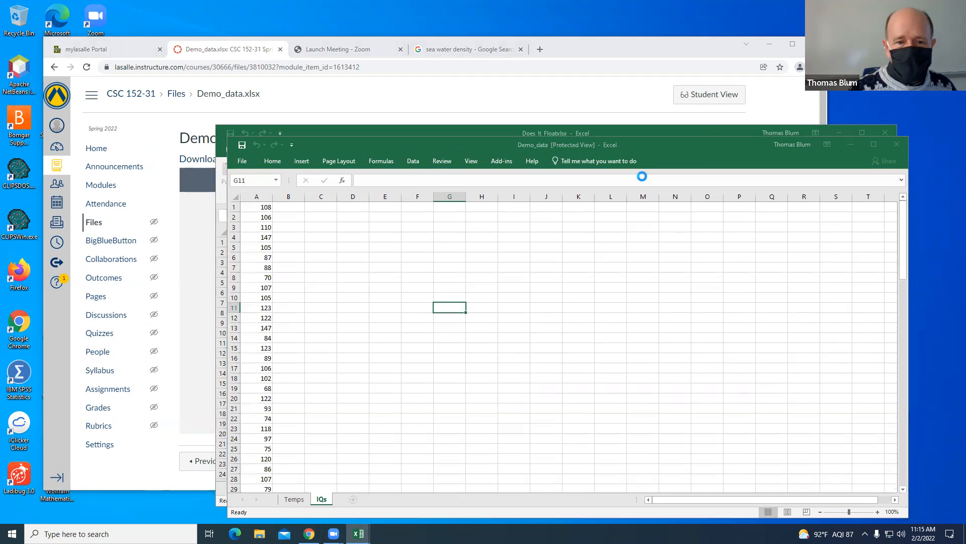
click(441, 467)
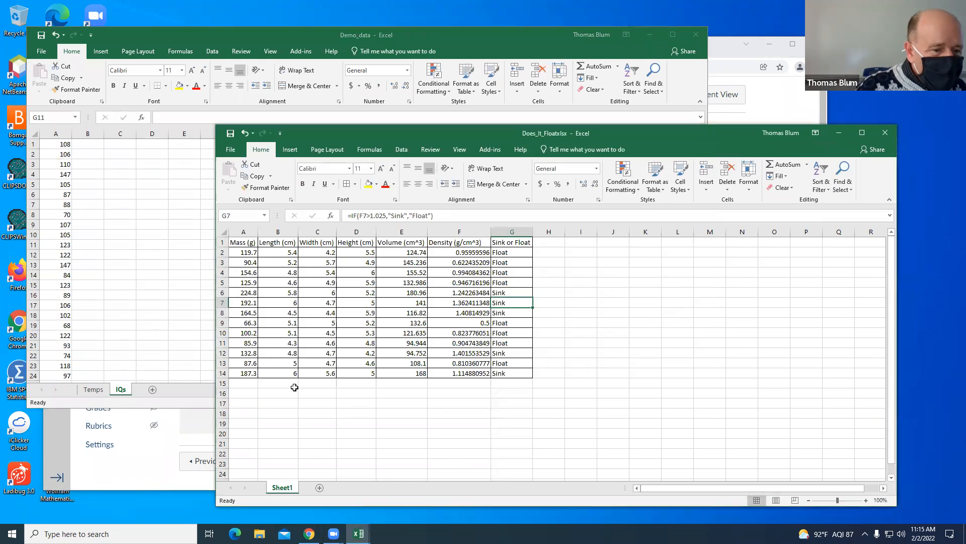
click(90, 167)
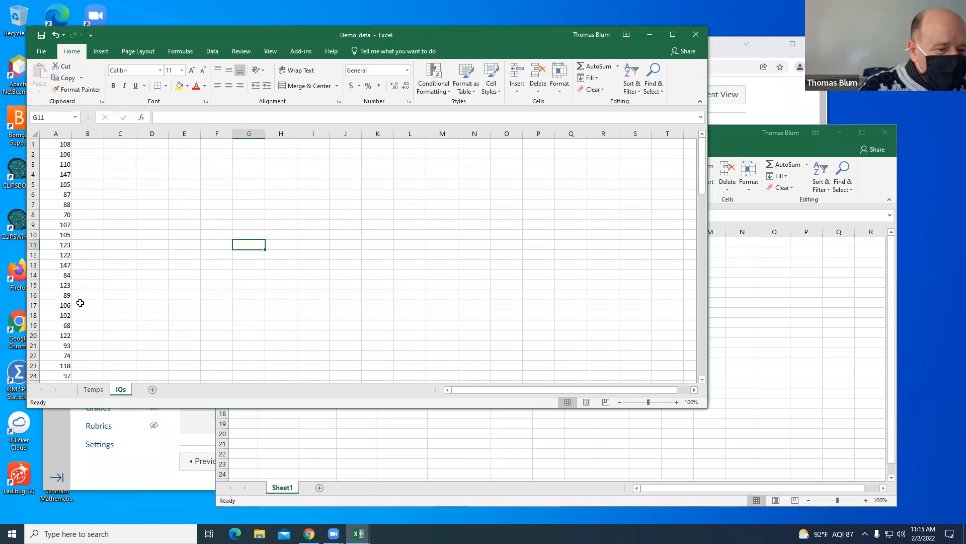
click(93, 389)
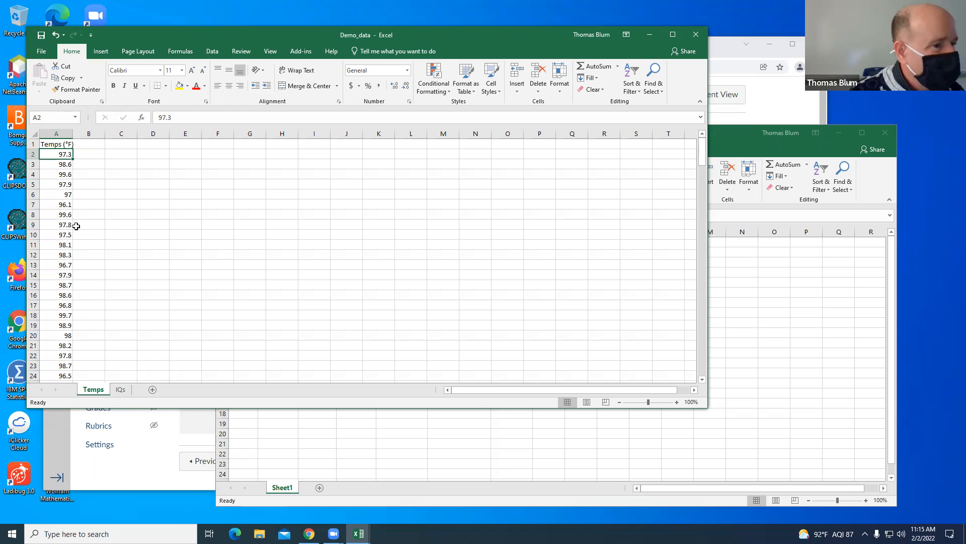
click(120, 390)
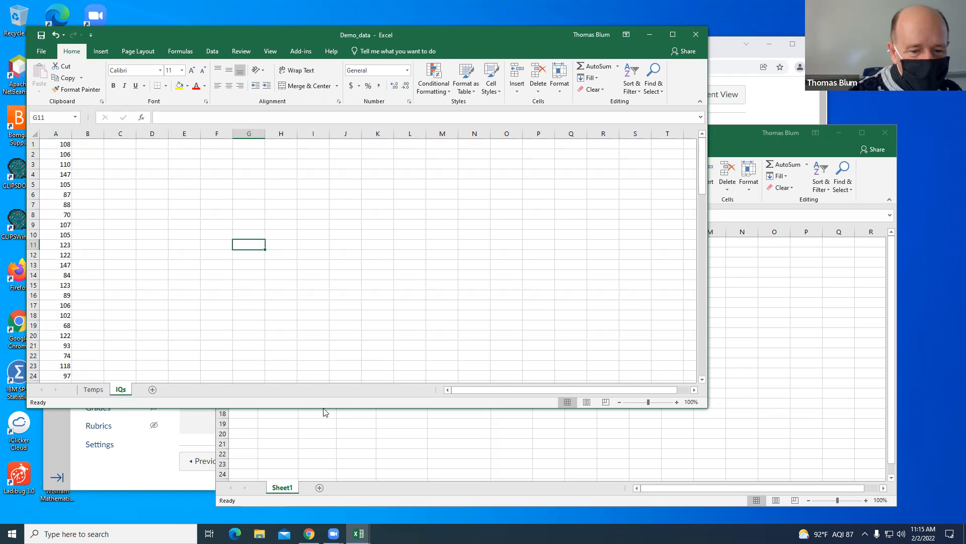
Make the Demo_data window taller and look over the IQ values in column A
drag(324, 408, 324, 461)
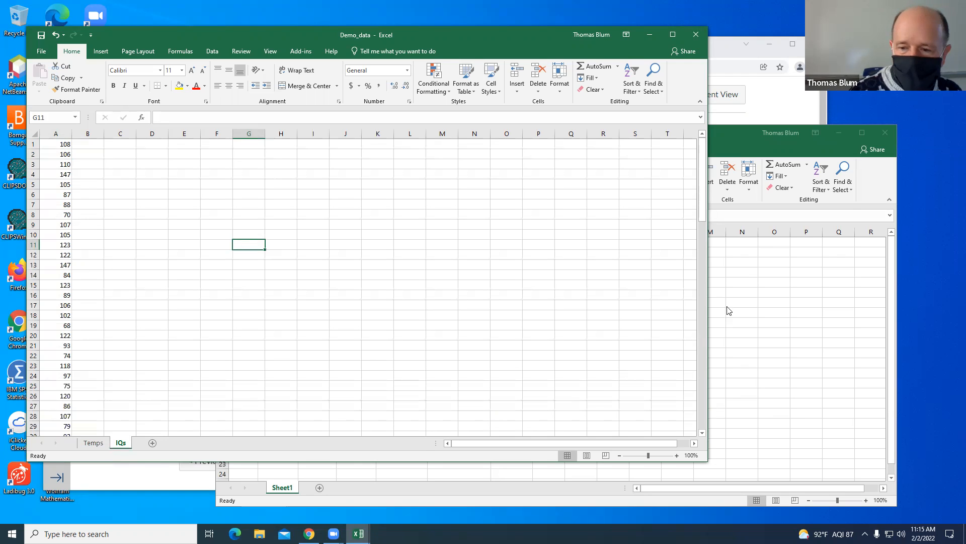
click(66, 144)
drag(702, 181, 684, 141)
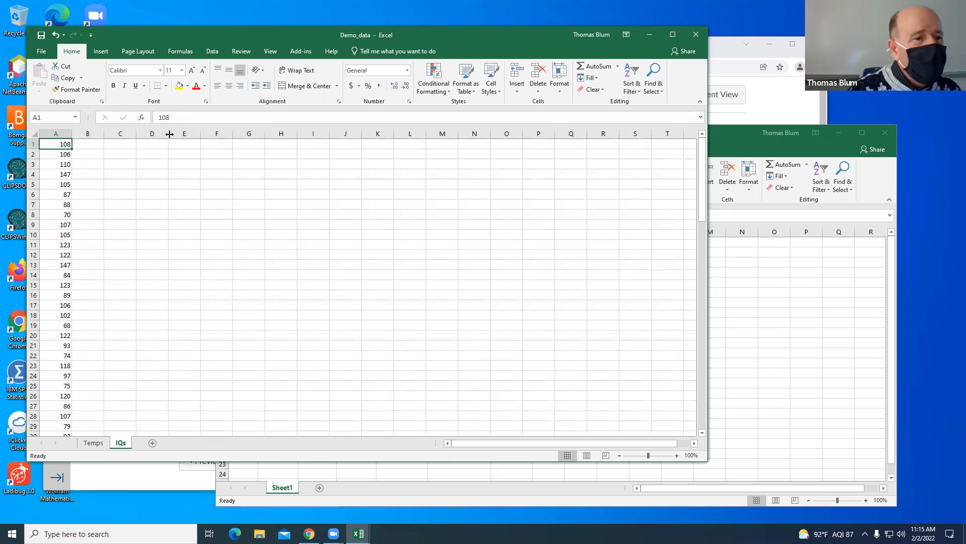
click(84, 145)
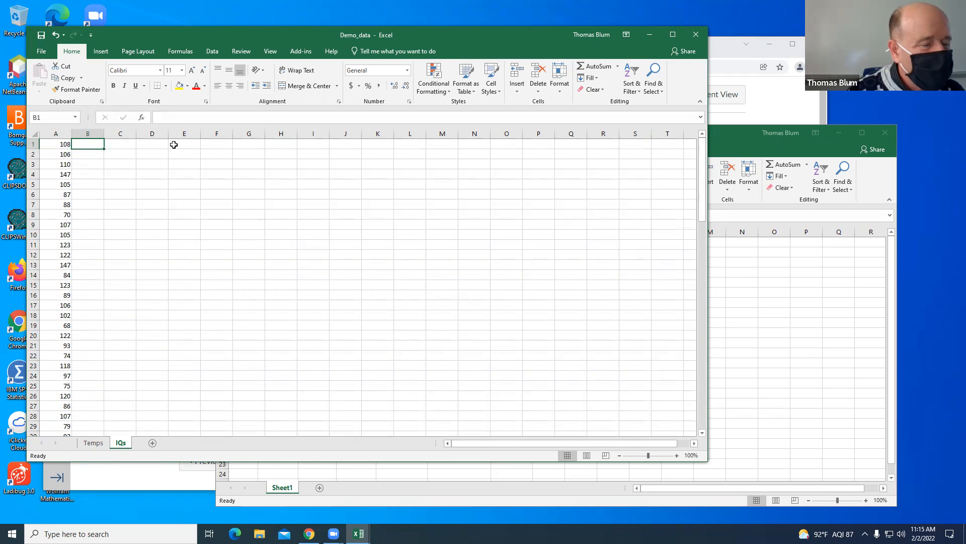
click(62, 142)
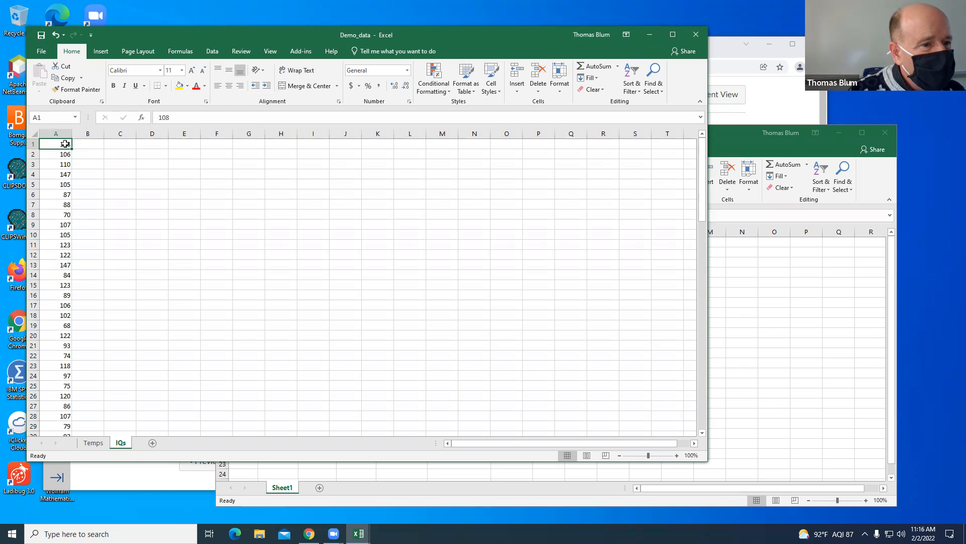
drag(65, 144, 53, 450)
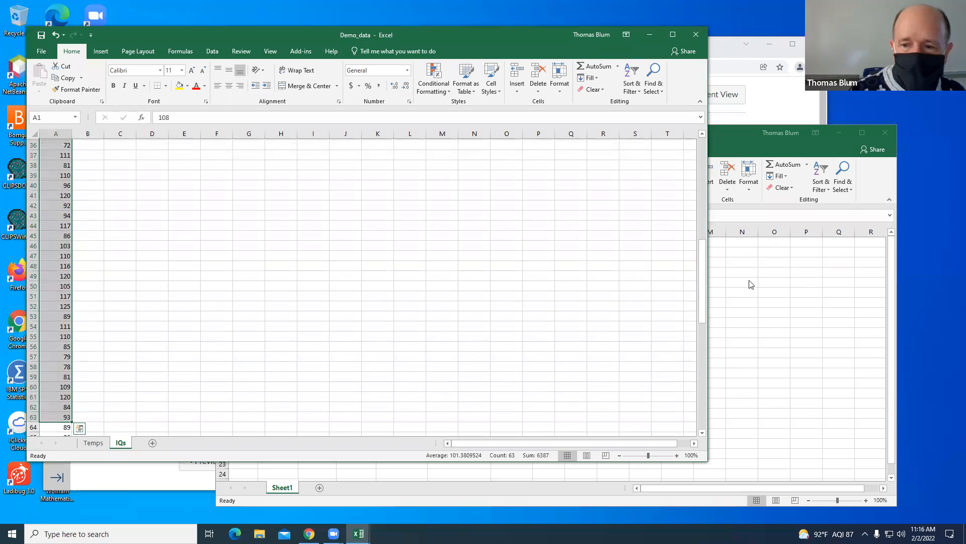
drag(704, 289, 697, 120)
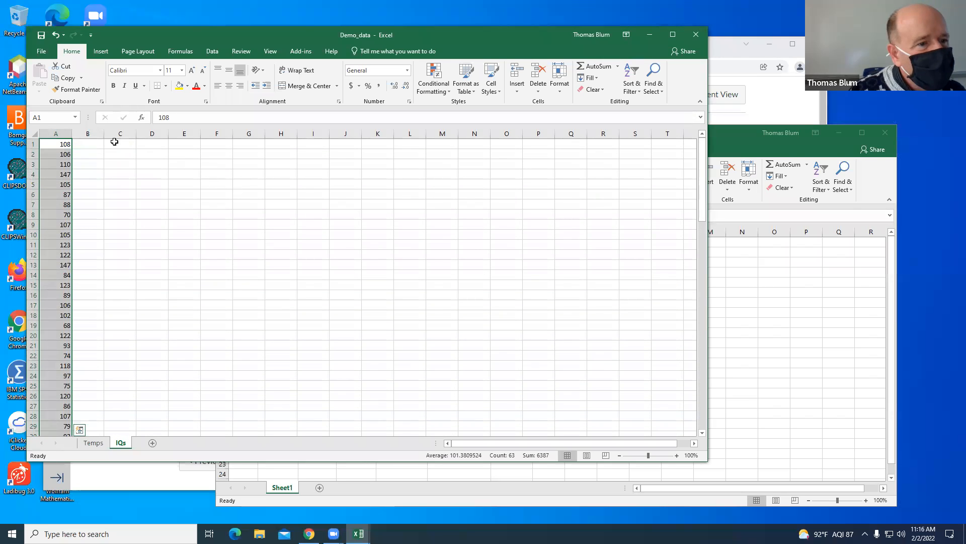
Calculate the median of the IQ values in B1 with =MEDIAN(A1:A100)
click(96, 145)
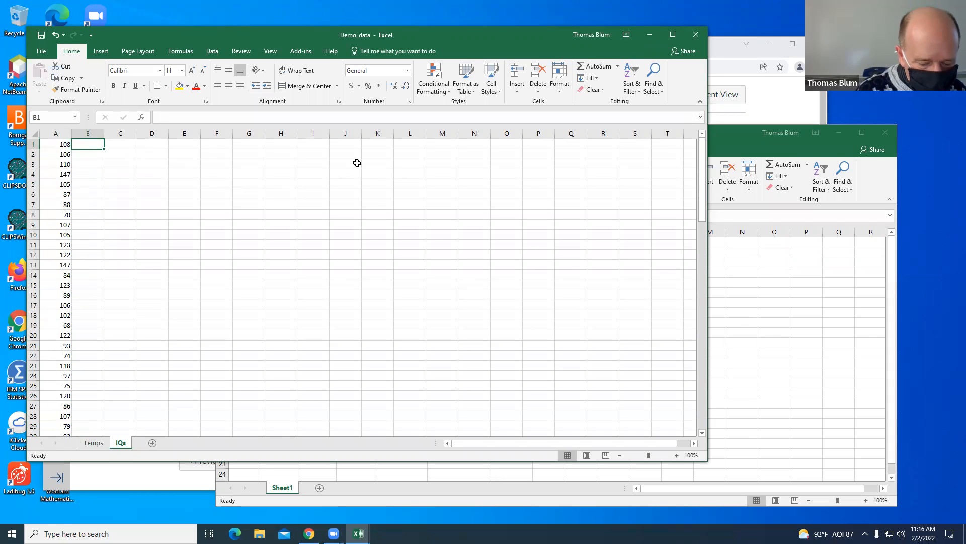
text(=M)
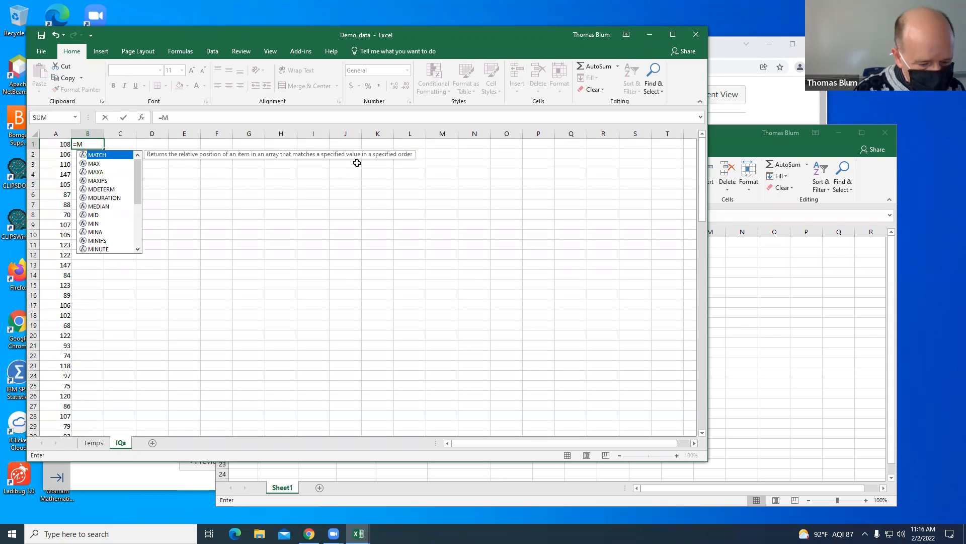
text(edian)
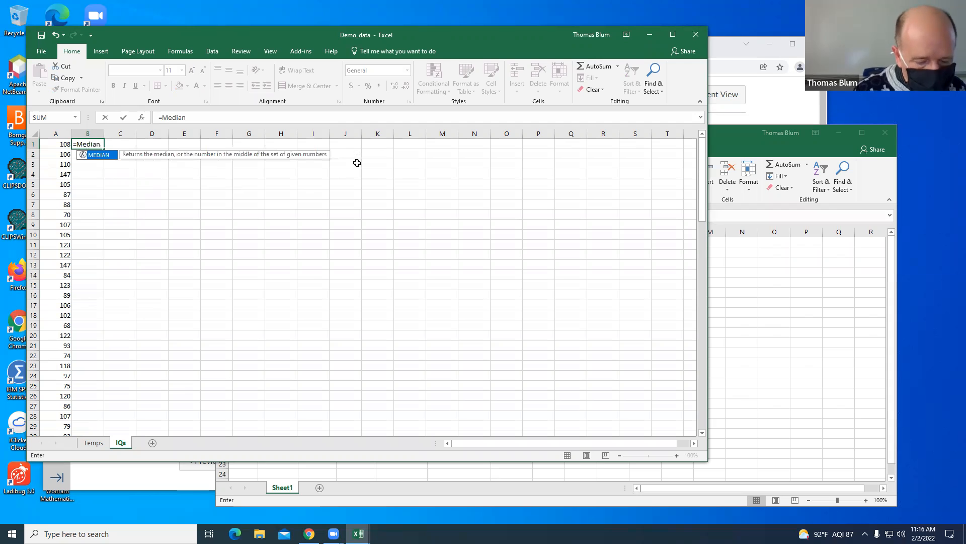
text(()
drag(57, 143, 55, 417)
click(229, 121)
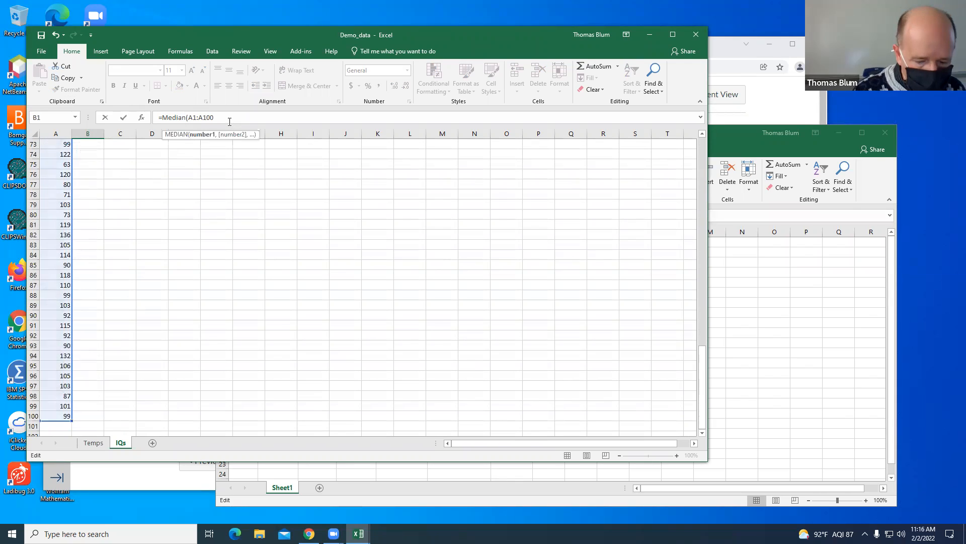
text())
key(Return)
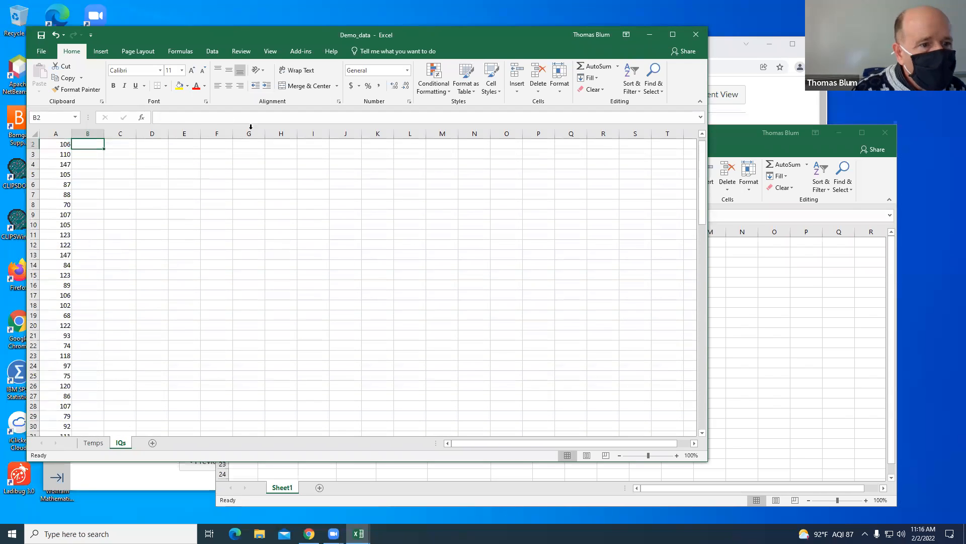
drag(703, 224, 702, 220)
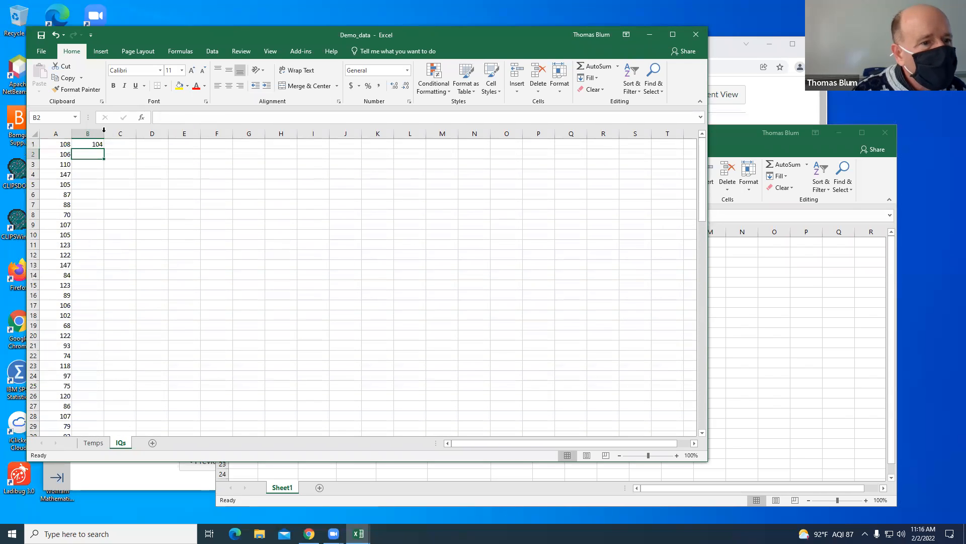
Fill the median formula from B1 down to B2 and compare the cell ranges in the two formulas
click(92, 140)
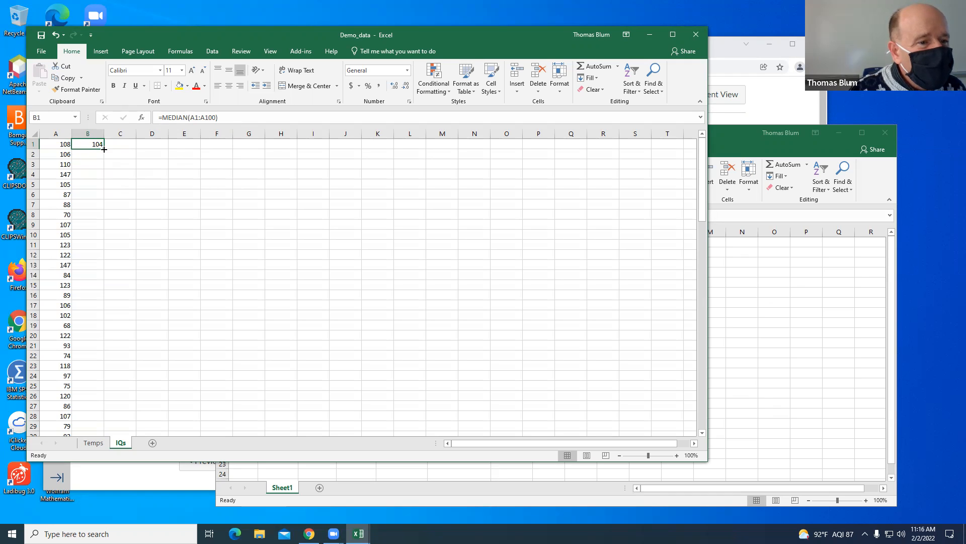
drag(103, 148, 103, 157)
click(83, 153)
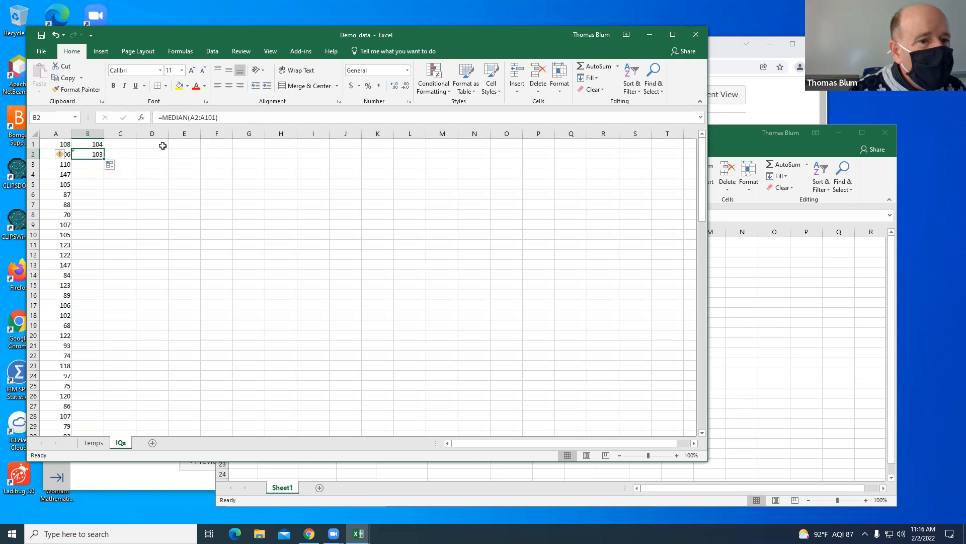
click(99, 143)
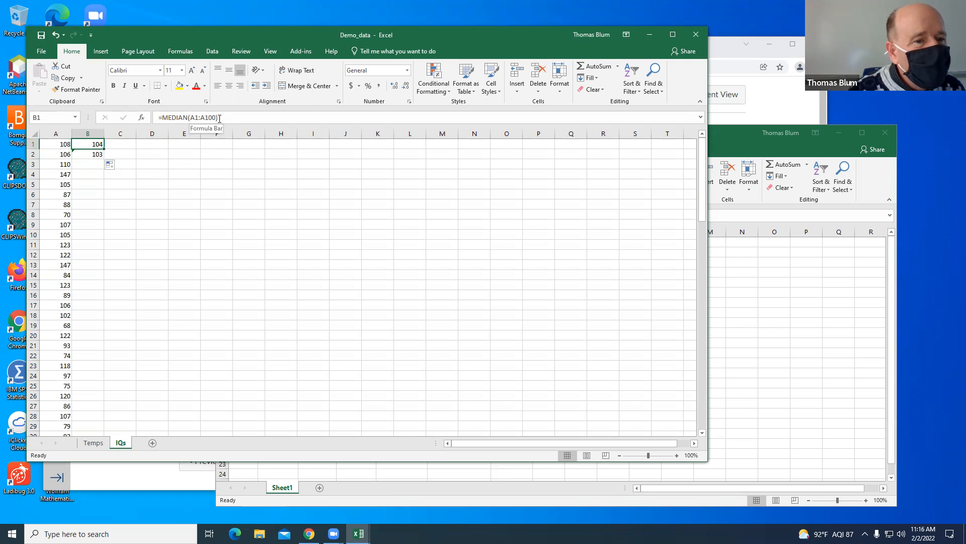
click(96, 153)
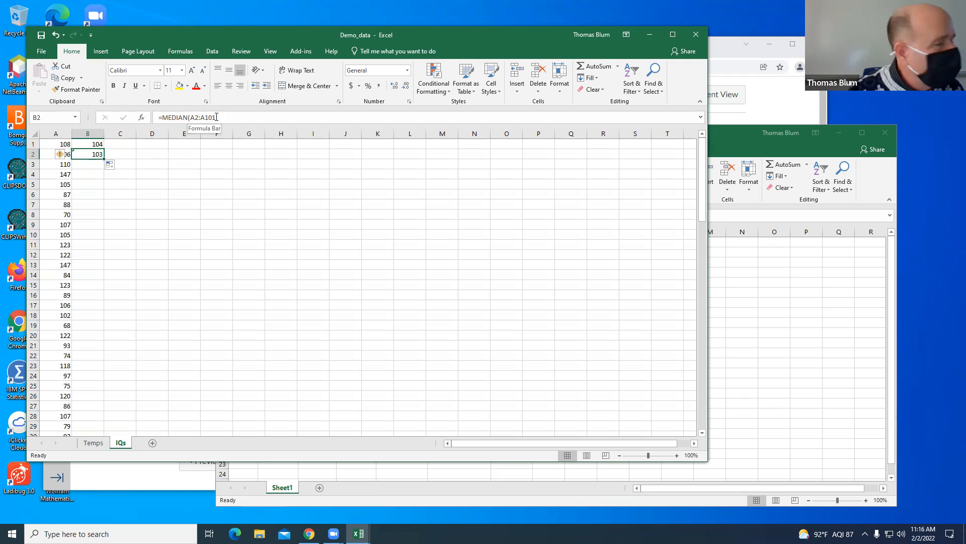
Lock the row references in B1's formula so it reads =MEDIAN(A$1:A$100)
click(95, 144)
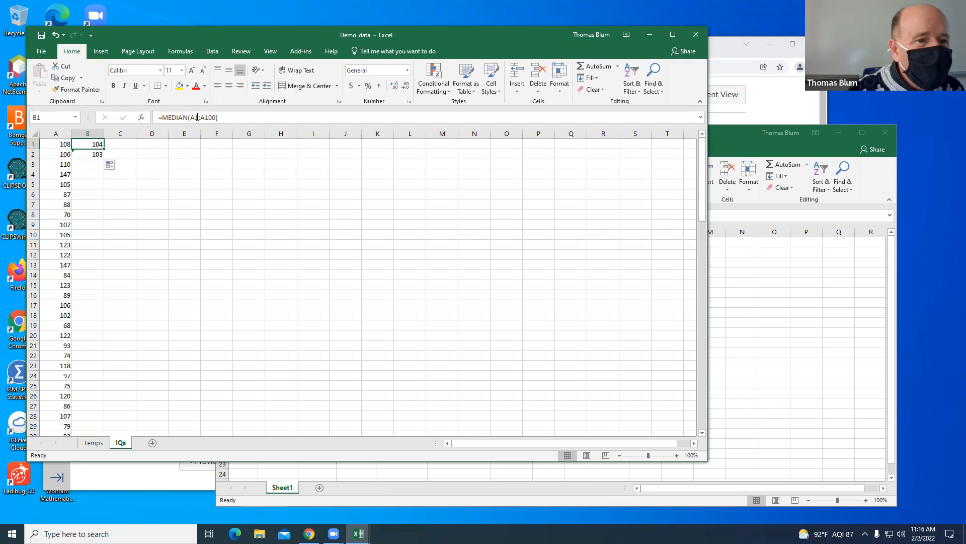
click(195, 118)
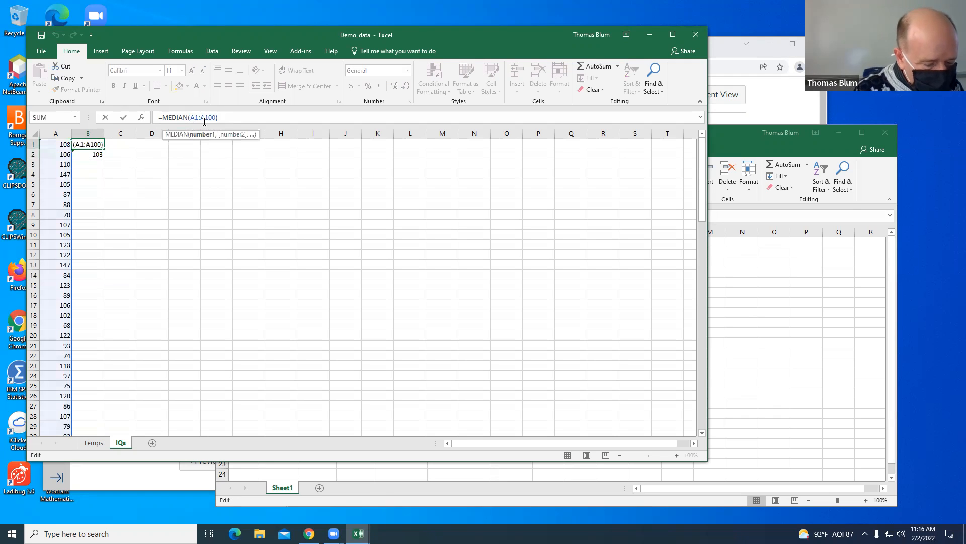
text($)
click(204, 121)
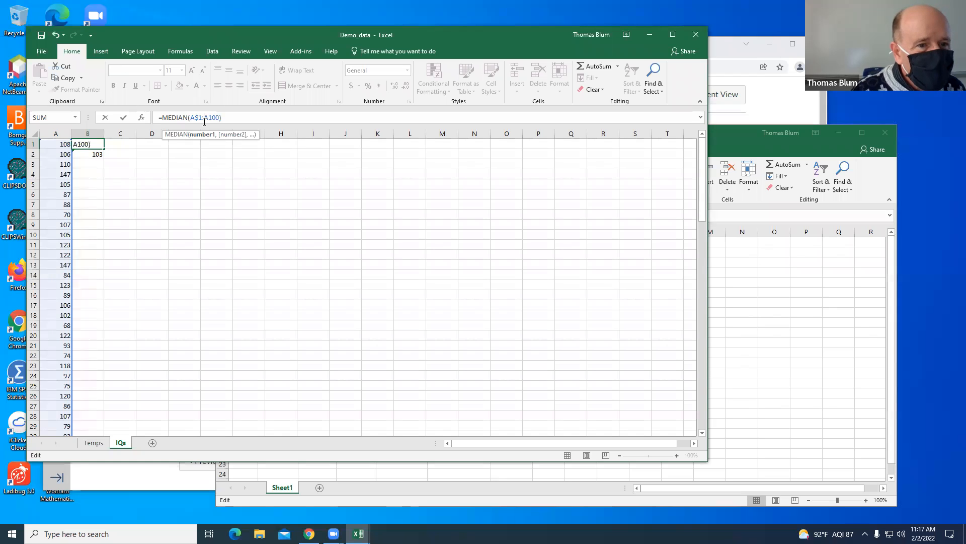
text($)
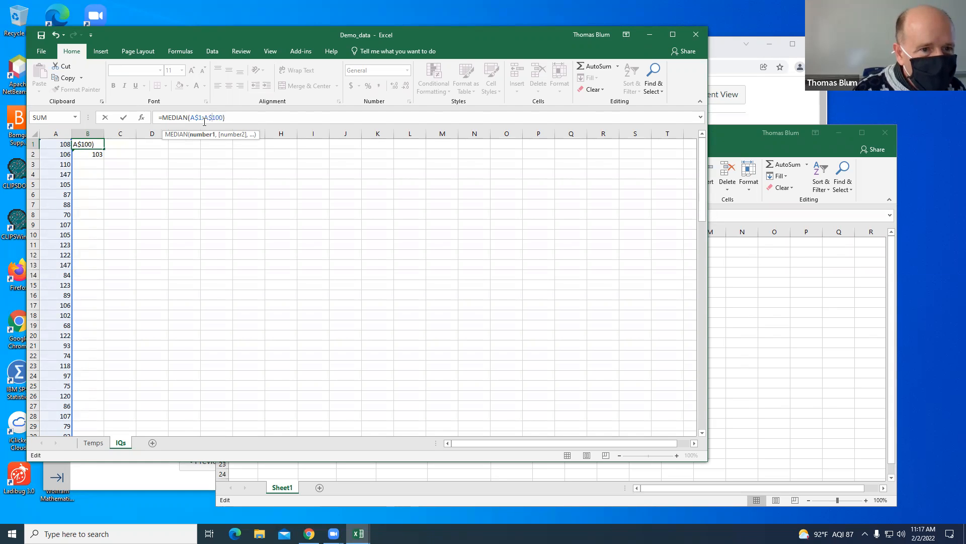
key(Return)
Fill the row-locked median formula from B1 into B2 and compare the formulas of both cells
click(95, 144)
drag(101, 150, 101, 161)
click(100, 154)
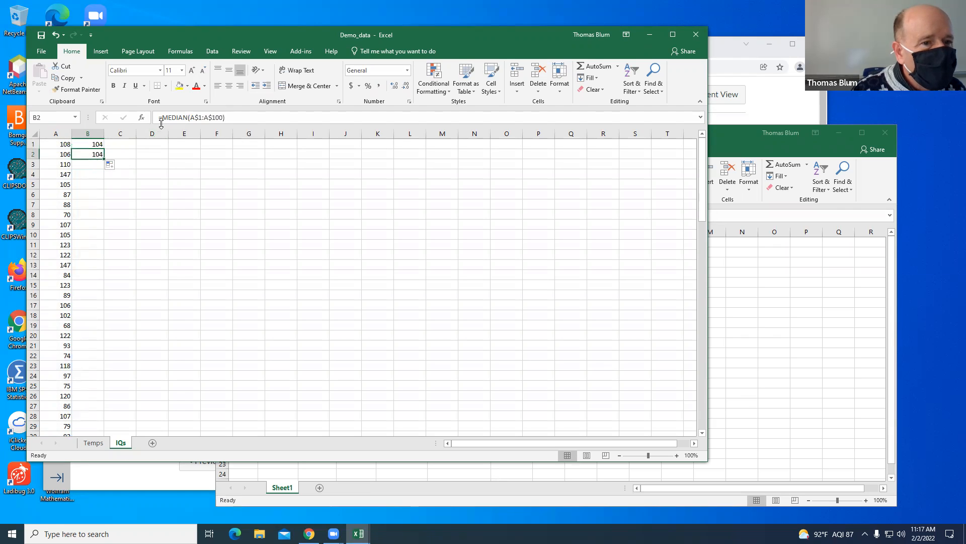
click(95, 143)
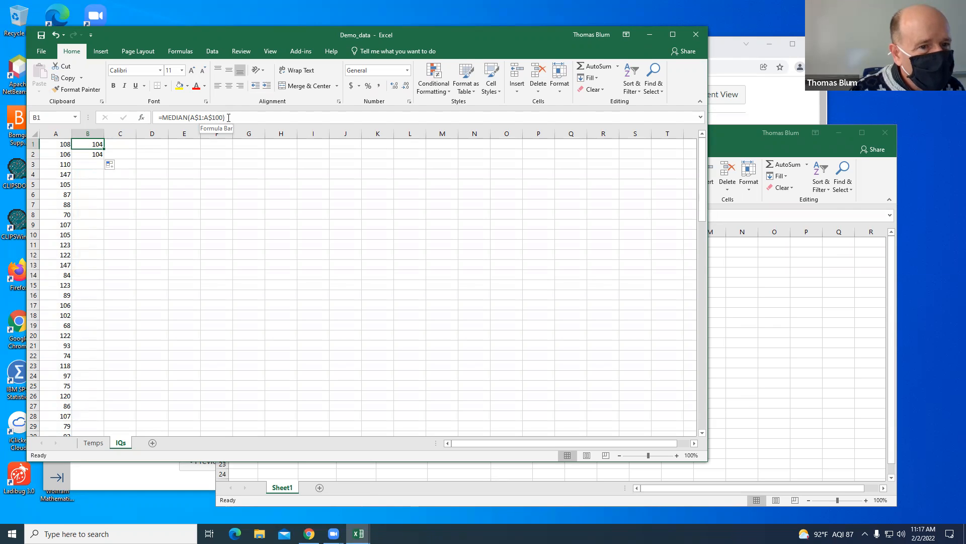
Replace the function in B2 with AVERAGE, keeping the range A$1:A$100
click(97, 155)
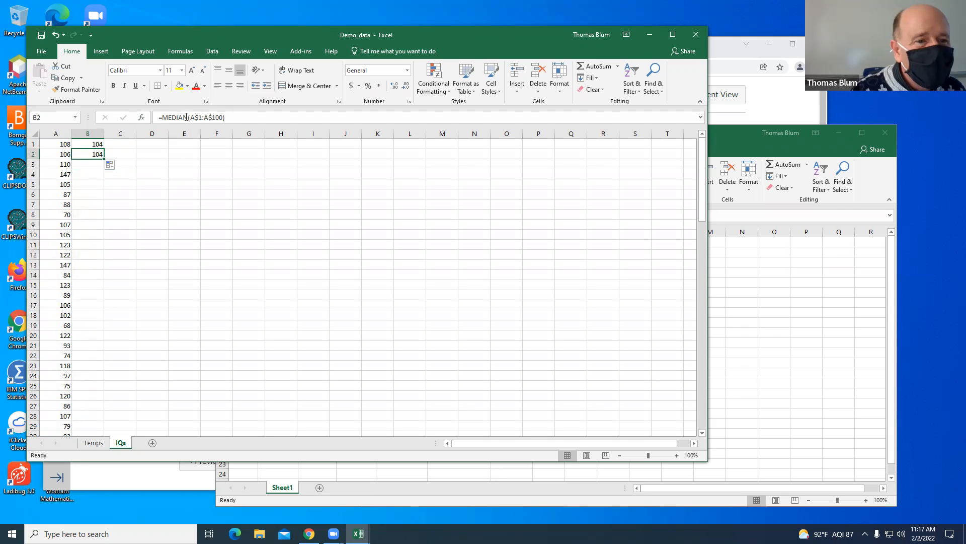
drag(187, 118, 165, 119)
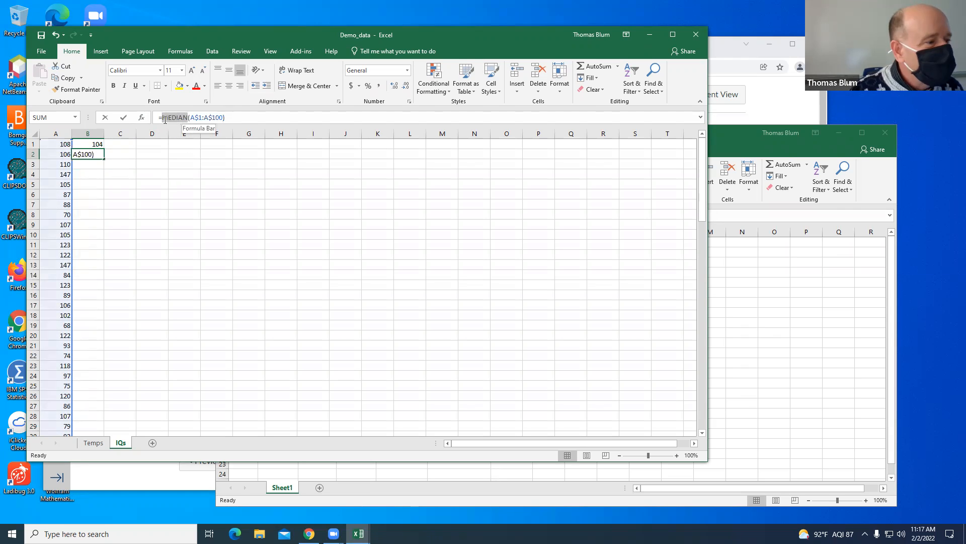
text(average)
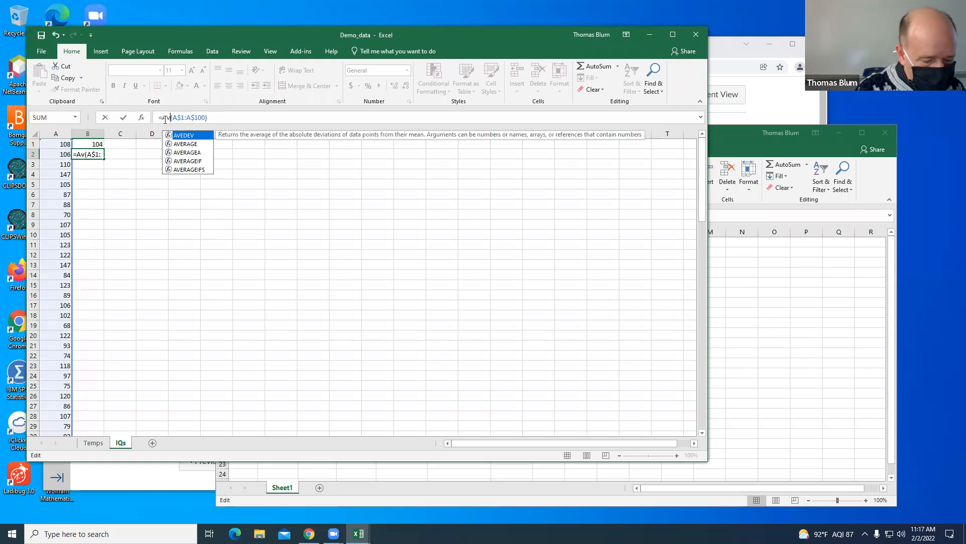
key(Return)
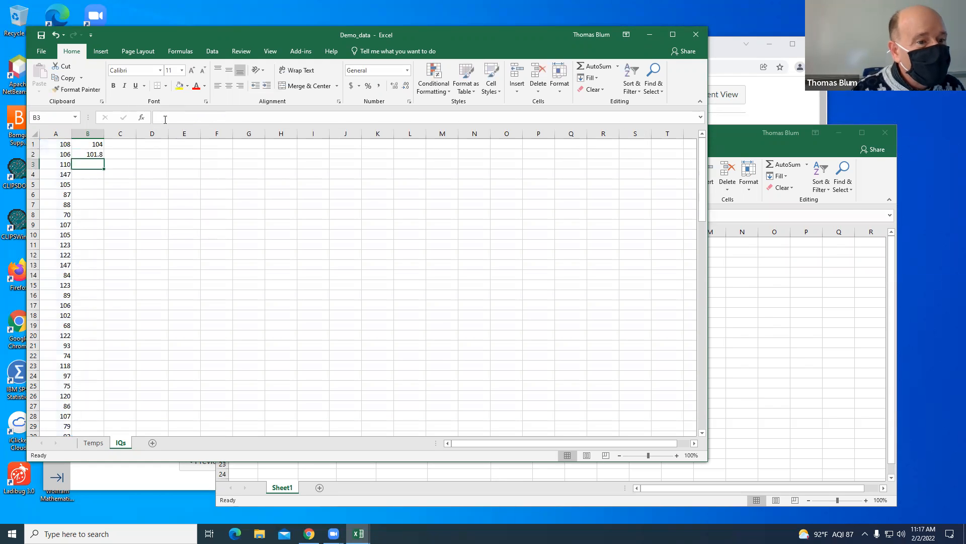
Check the formulas in B2 and B1, and fill the AVERAGE formula from B2 down to B3
click(84, 154)
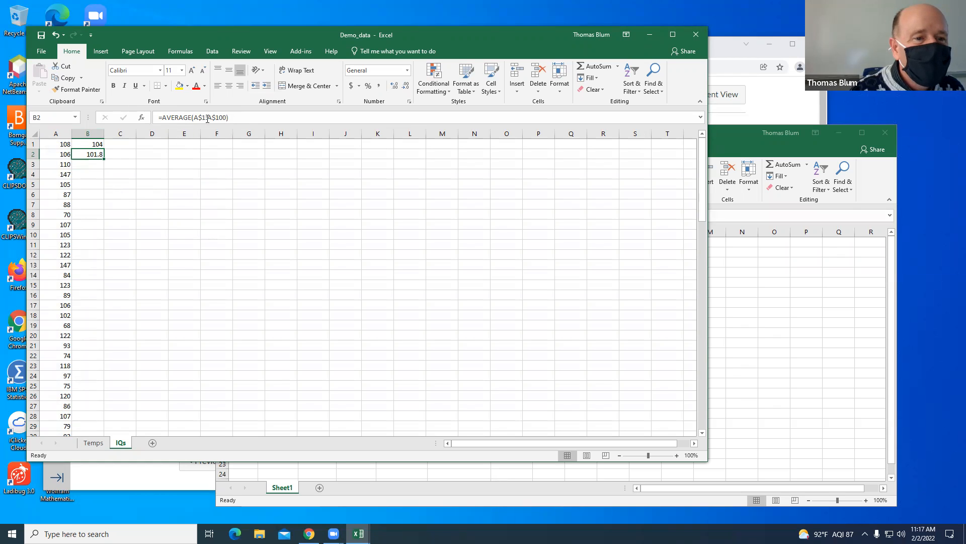
click(97, 141)
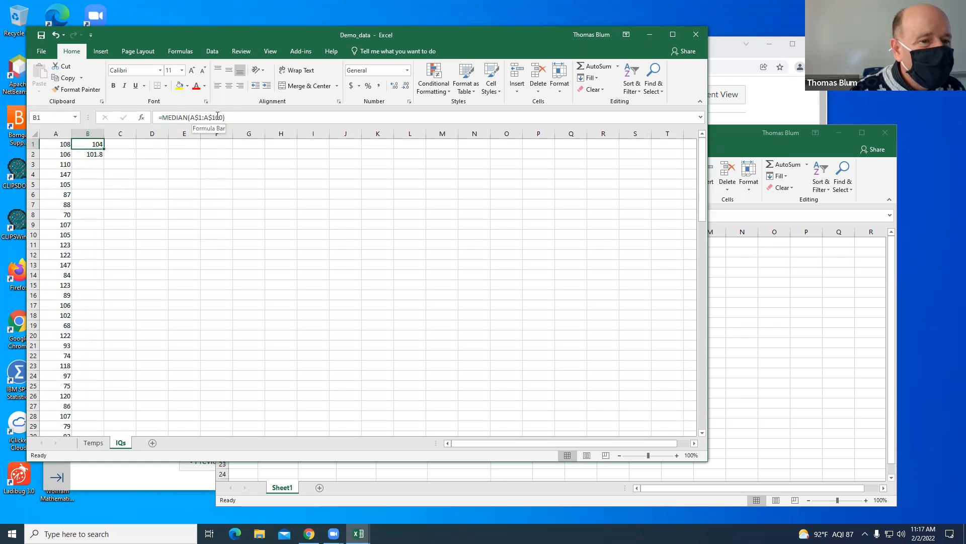
click(100, 154)
drag(103, 159, 102, 167)
Replace the function in B3 with QUARTILE.INC, keeping the range A$1:A$100
click(90, 165)
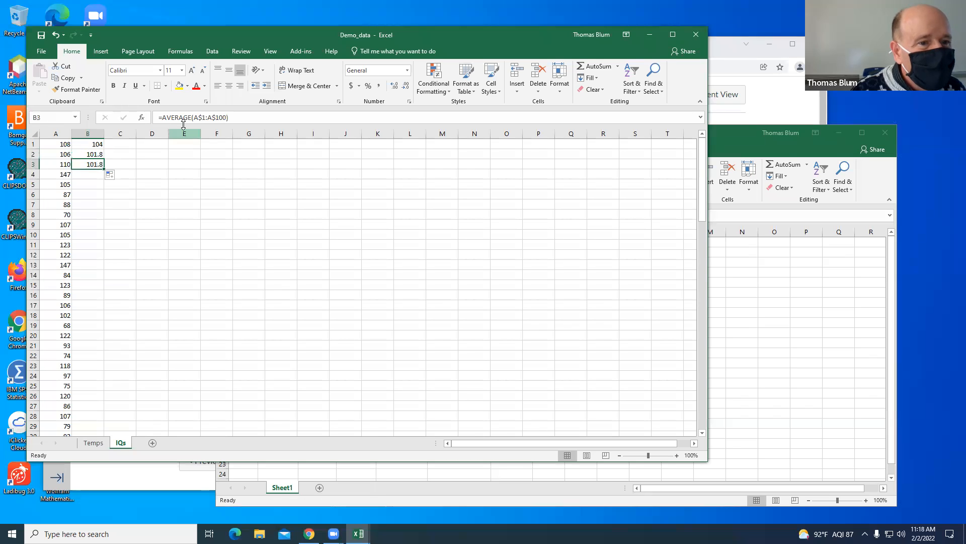
drag(192, 117, 163, 121)
text(Quart)
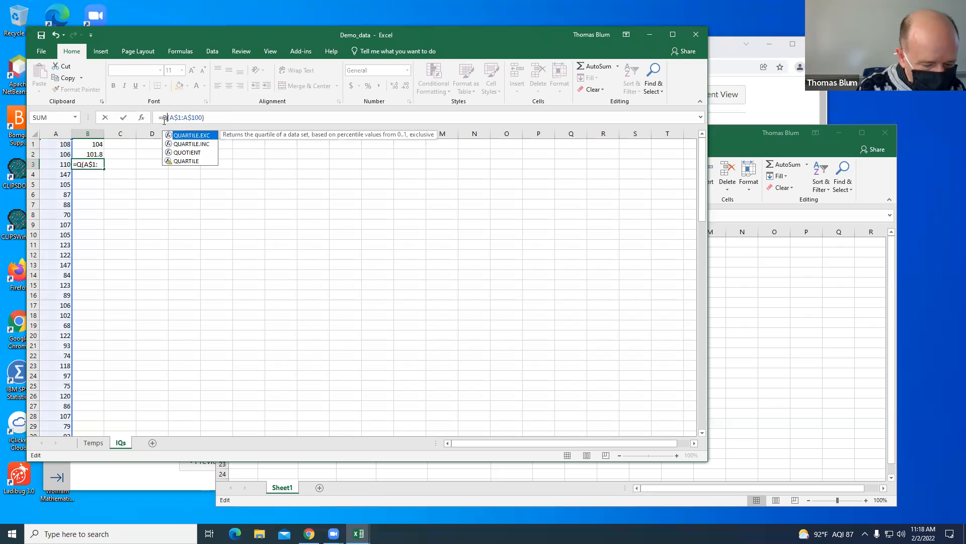
click(189, 144)
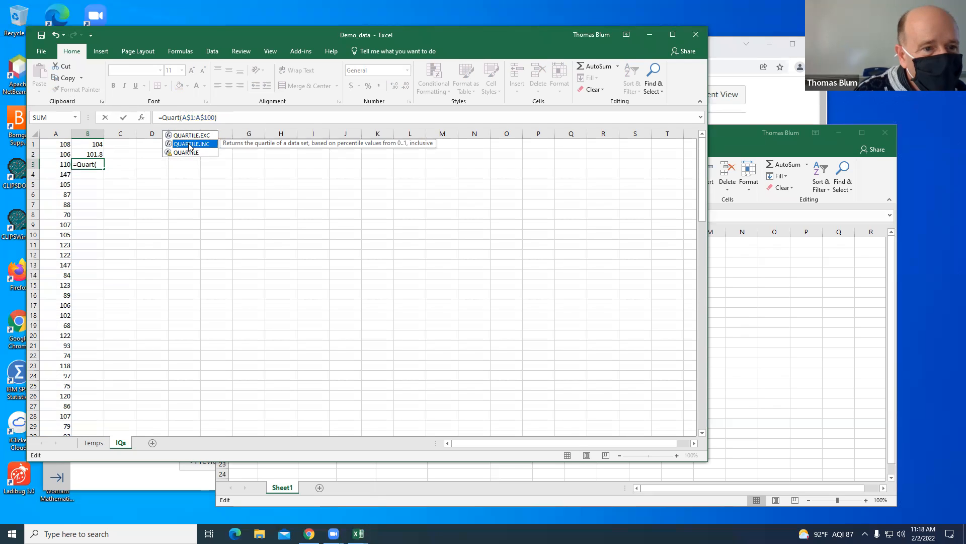
double_click(189, 144)
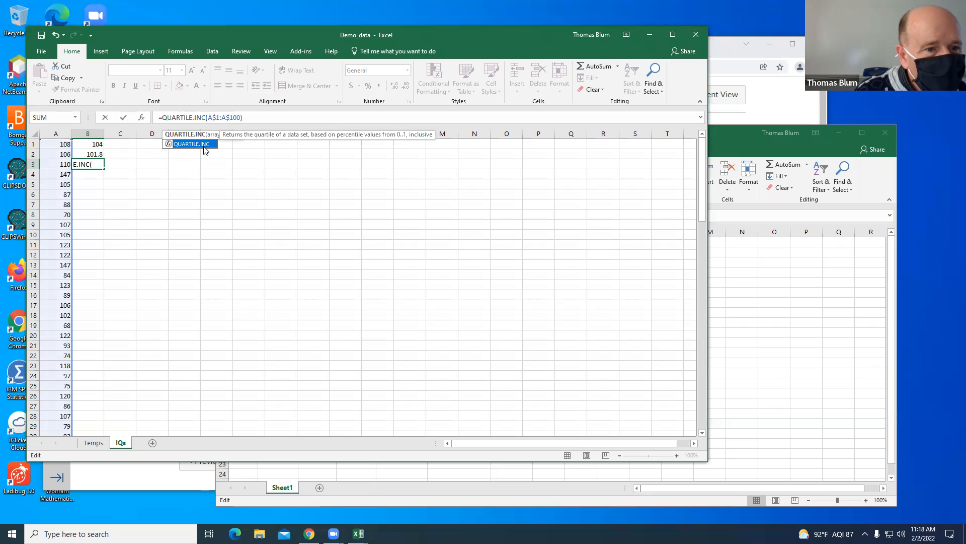
Add 3 as the quartile argument so B3 reads =QUARTILE.INC(A$1:A$100,3), and review the statistics in B1:B3
text(A$1:A$100)
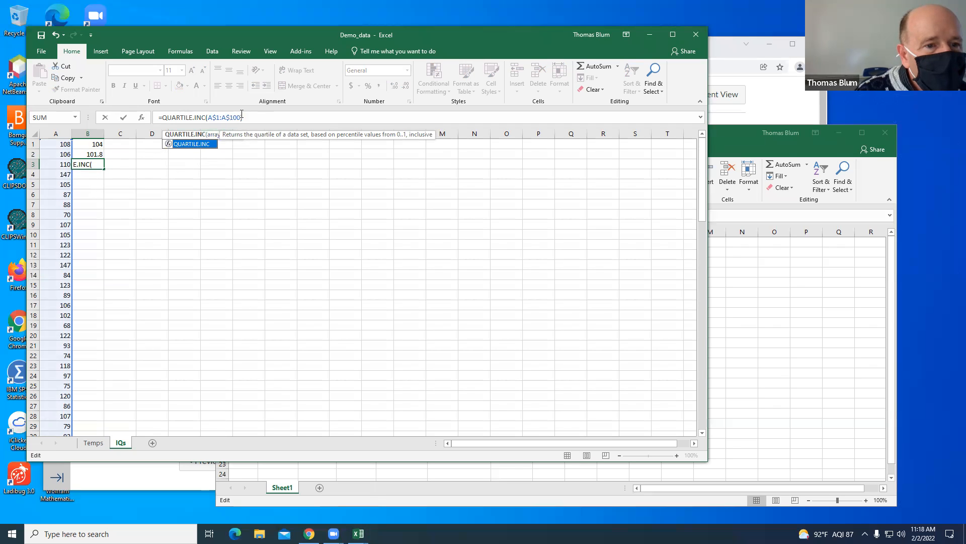
text())
key(End)
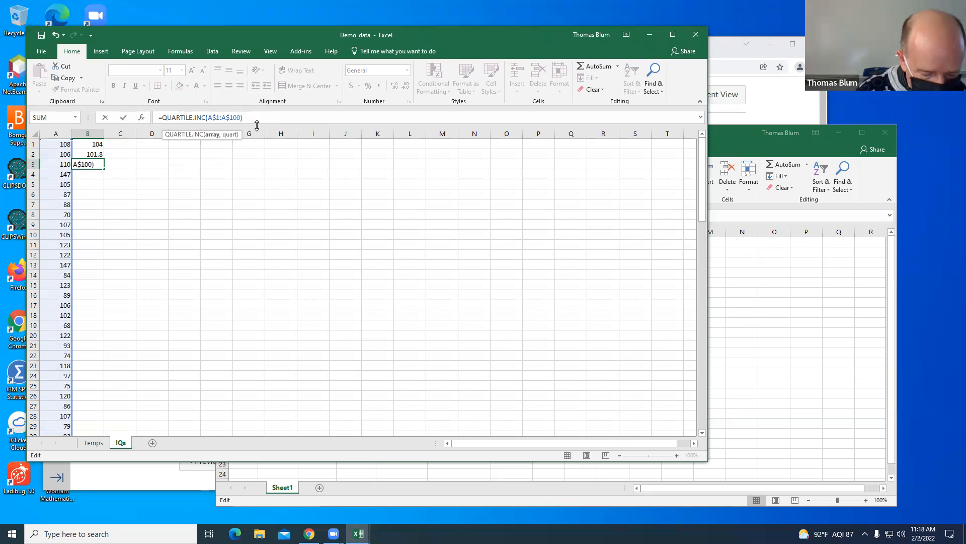
text(,3)
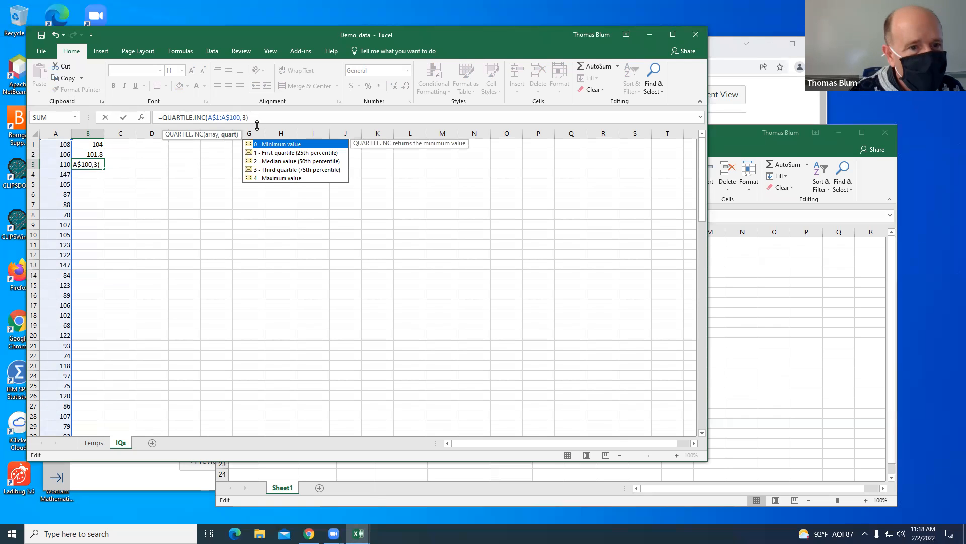
key(Return)
key(Up)
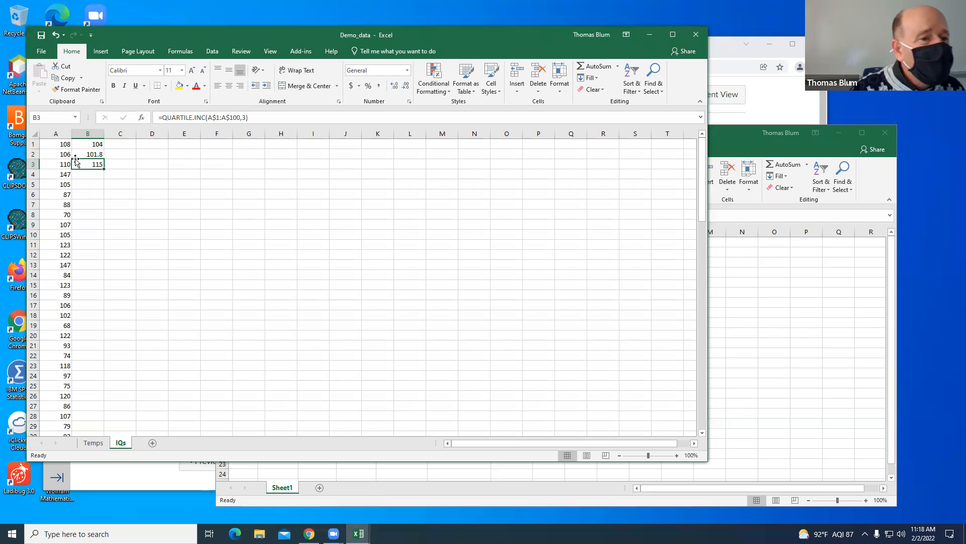
drag(86, 145, 93, 165)
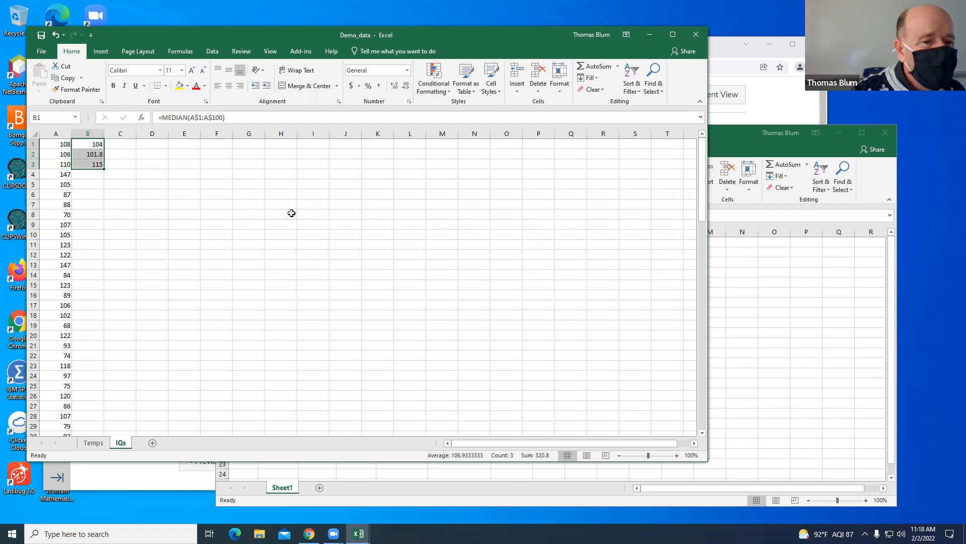
Insert a Box & Whisker chart of the IQ values in A1:A100 and inspect its box and whiskers
drag(56, 144, 58, 417)
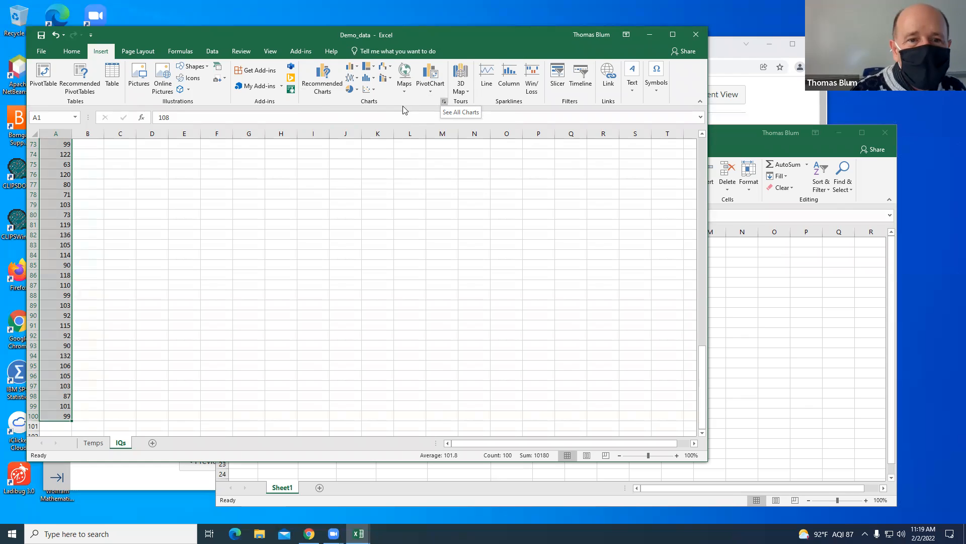
click(445, 102)
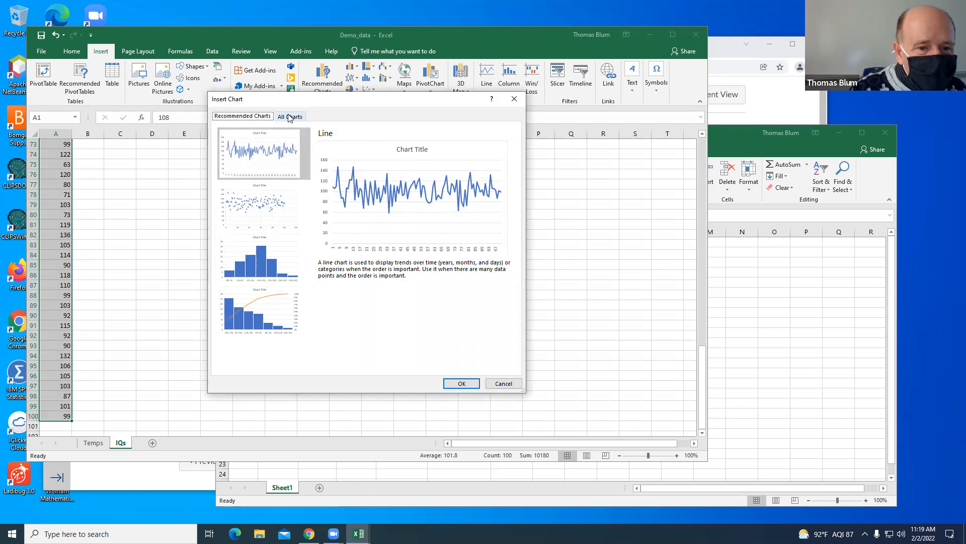
click(290, 117)
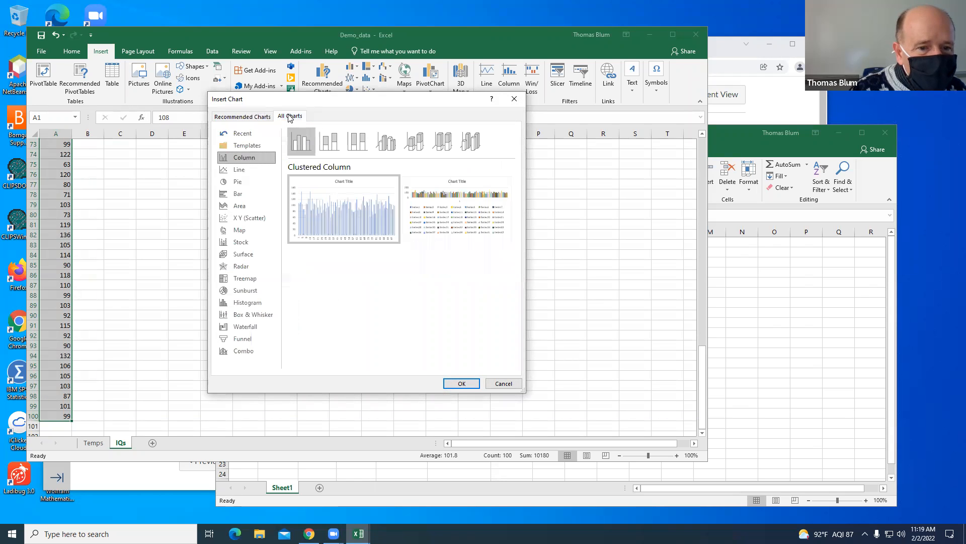
click(240, 316)
click(462, 384)
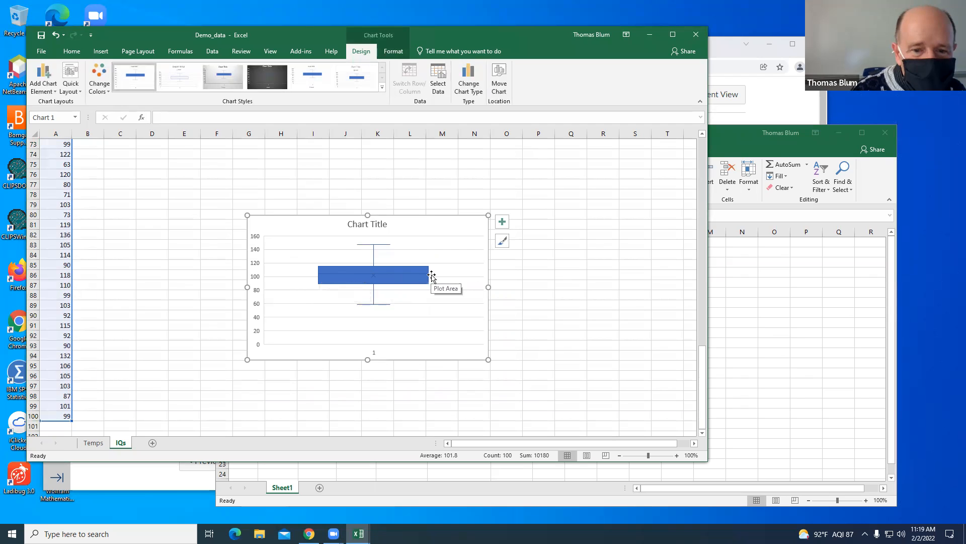
mouse_move(324, 287)
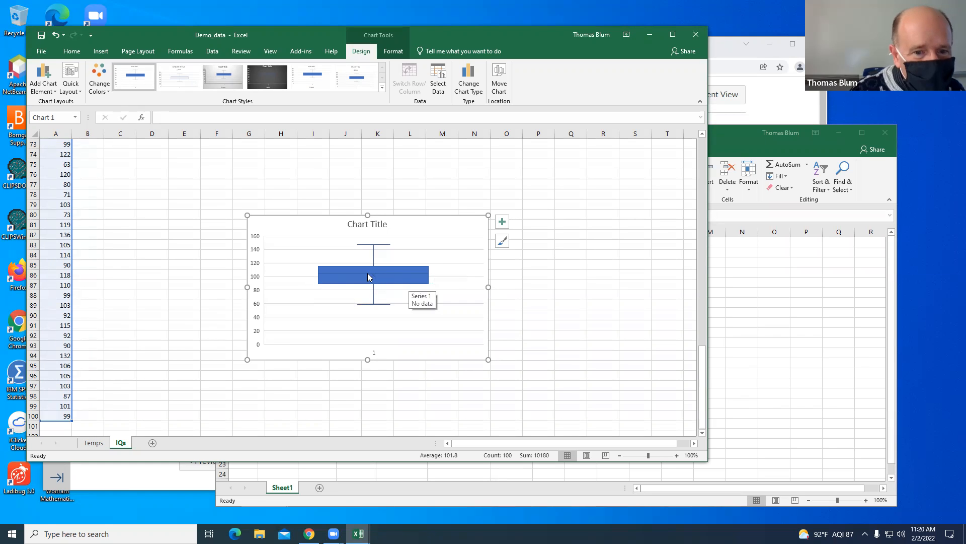
mouse_move(371, 246)
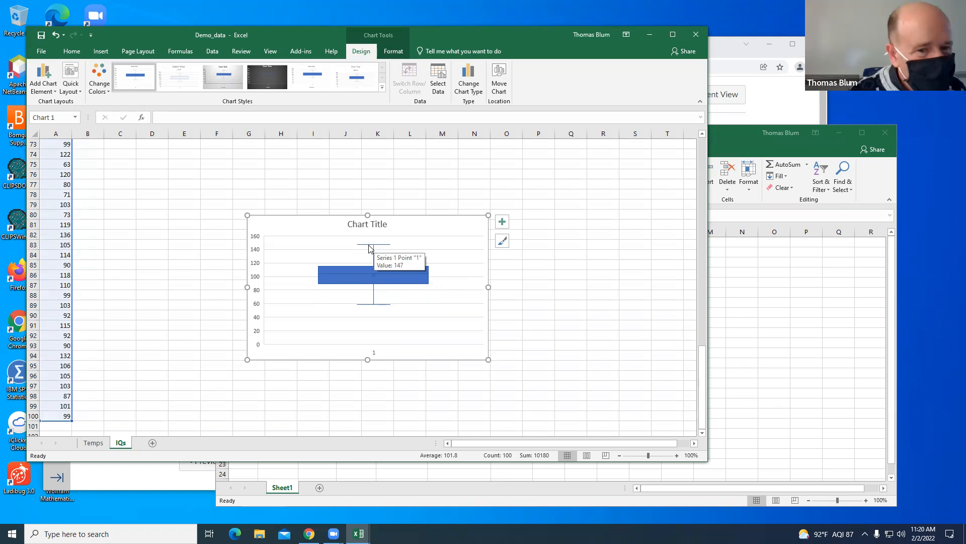
mouse_move(367, 308)
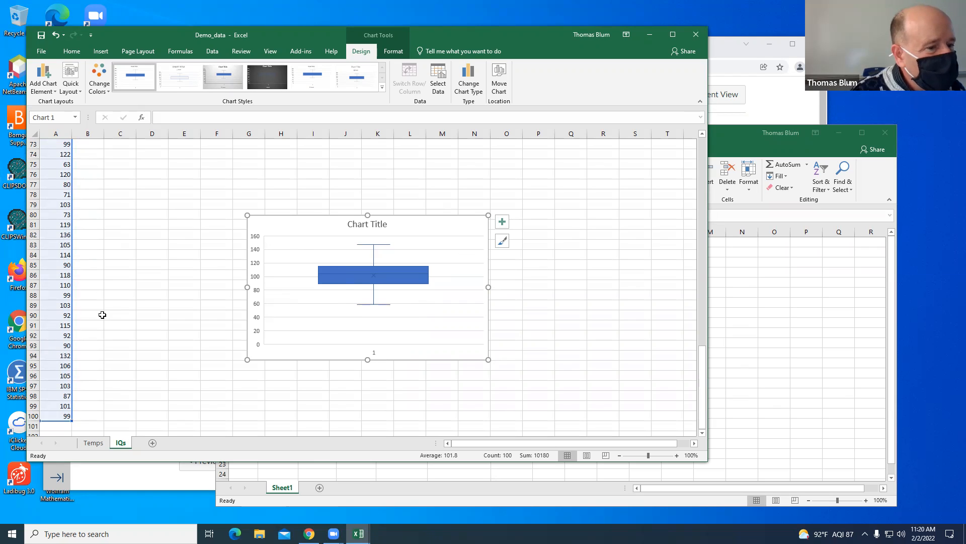
Insert a histogram of the IQ values in A1:A100 and move it up, closer to the data column
click(111, 406)
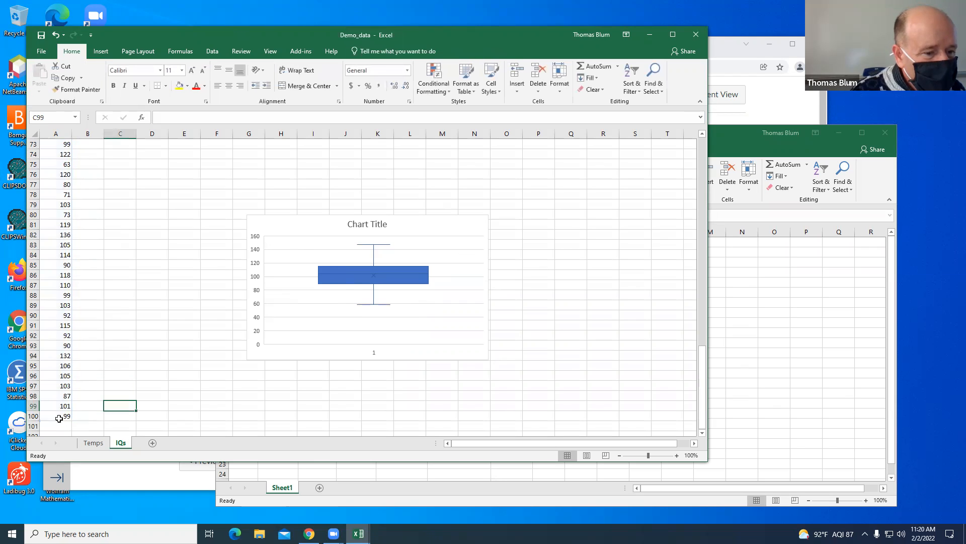
drag(58, 418, 58, 67)
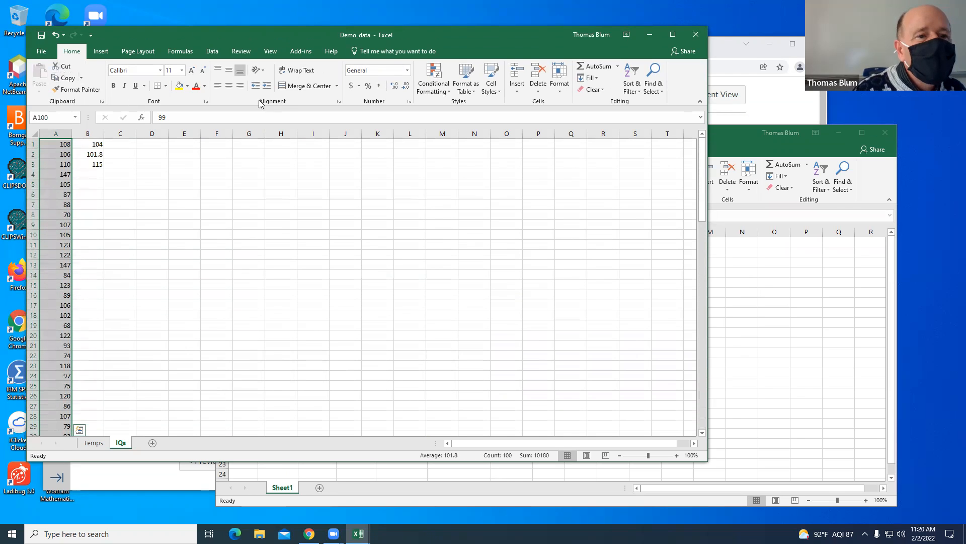
click(105, 50)
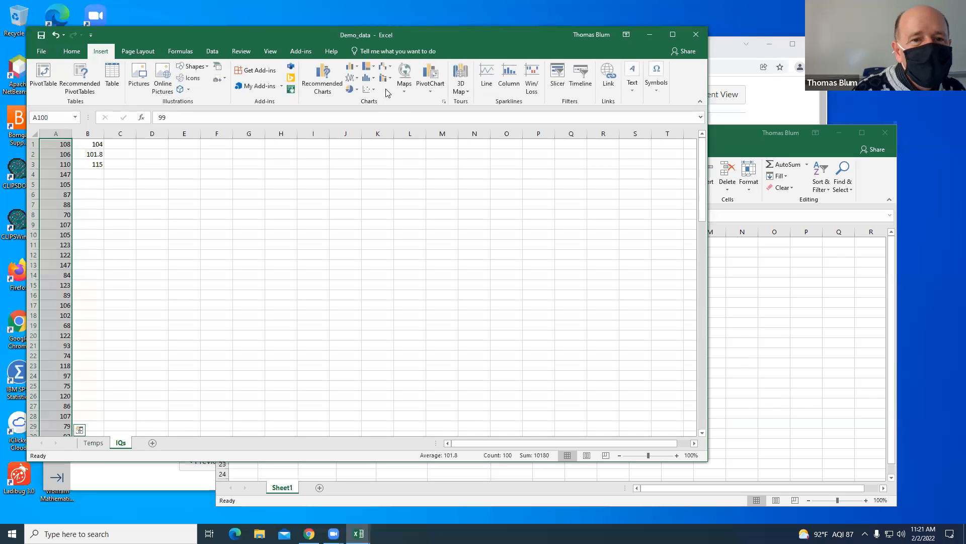
click(446, 105)
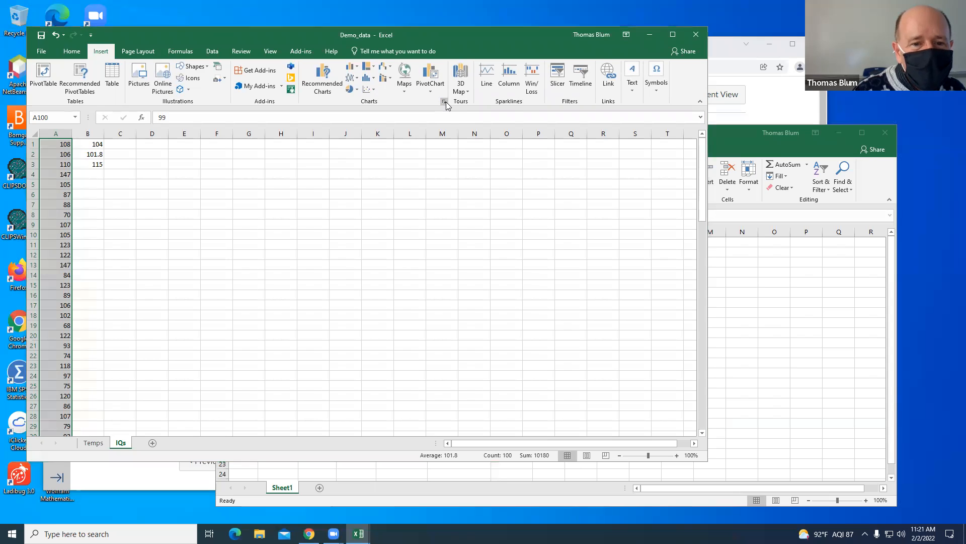
click(297, 120)
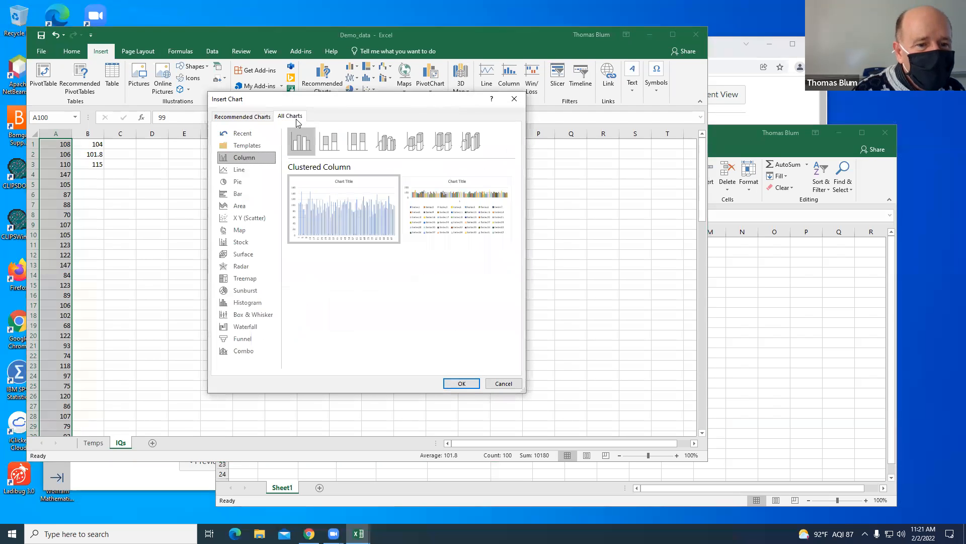
click(245, 304)
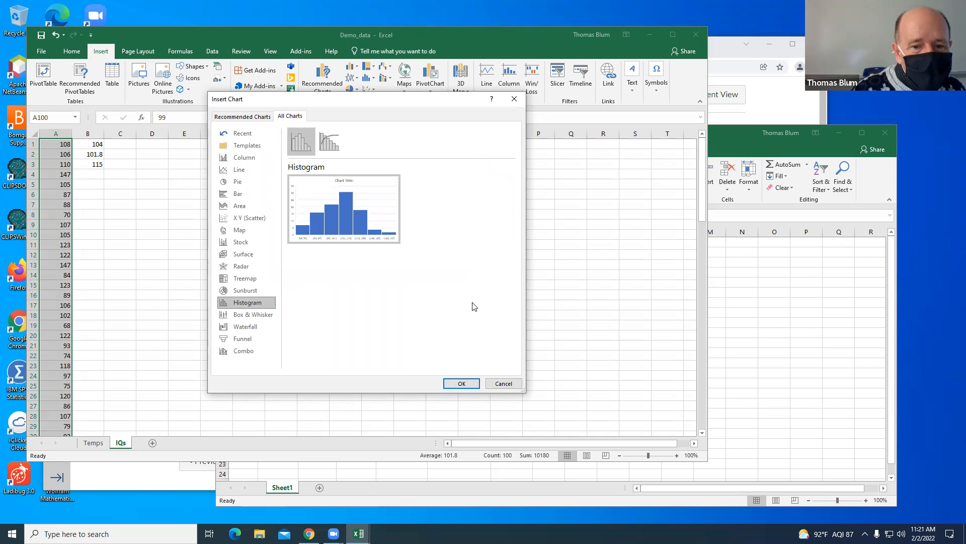
click(475, 387)
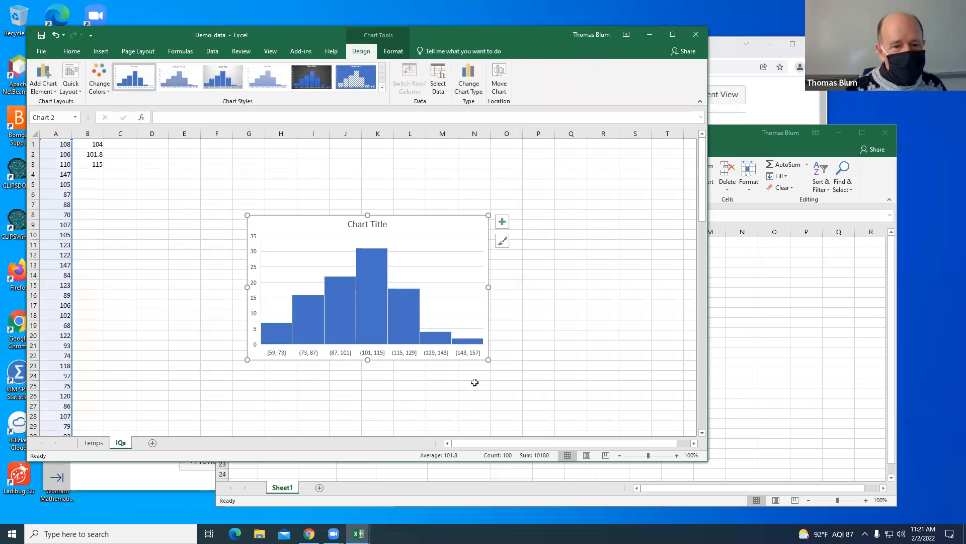
drag(414, 222, 366, 186)
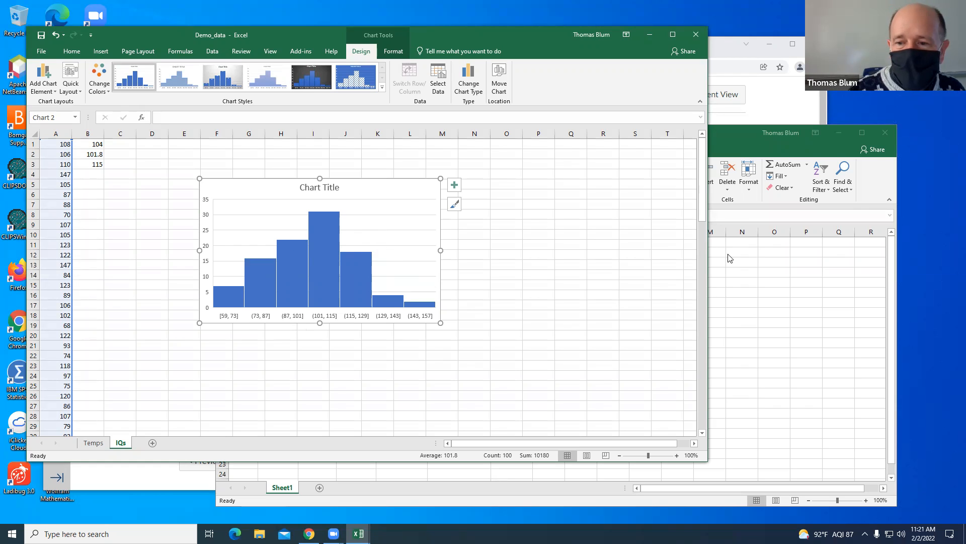
Open the axis formatting for the histogram's horizontal axis and set the bin width to 15
right_click(330, 317)
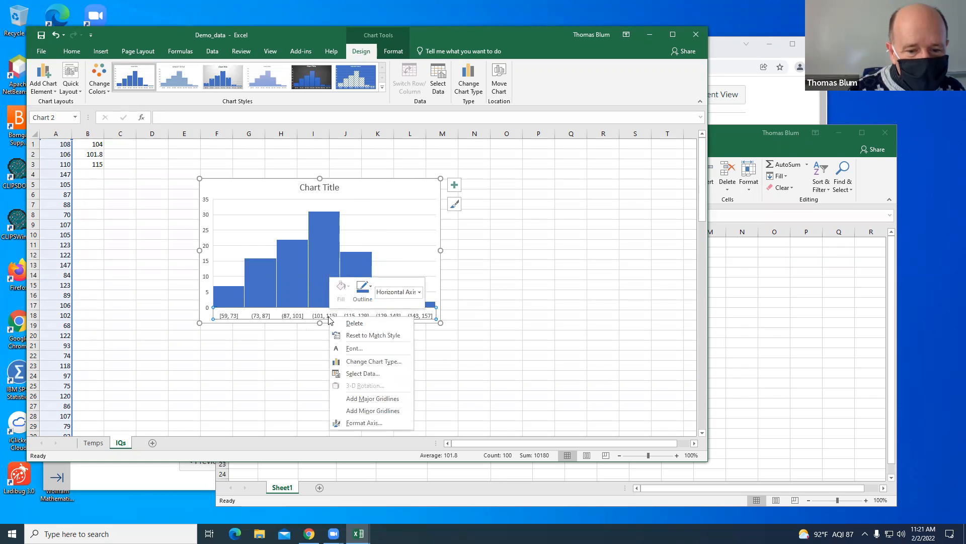
click(377, 424)
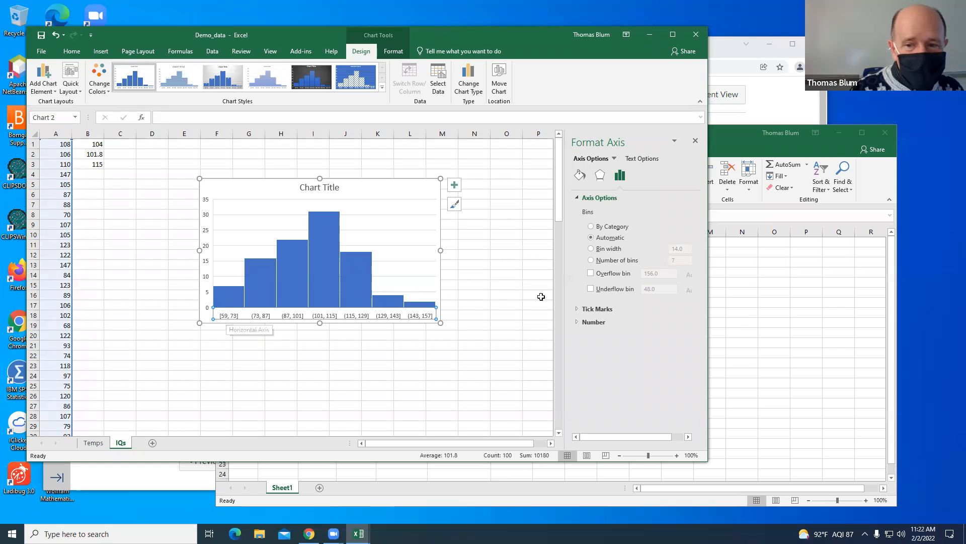
click(599, 252)
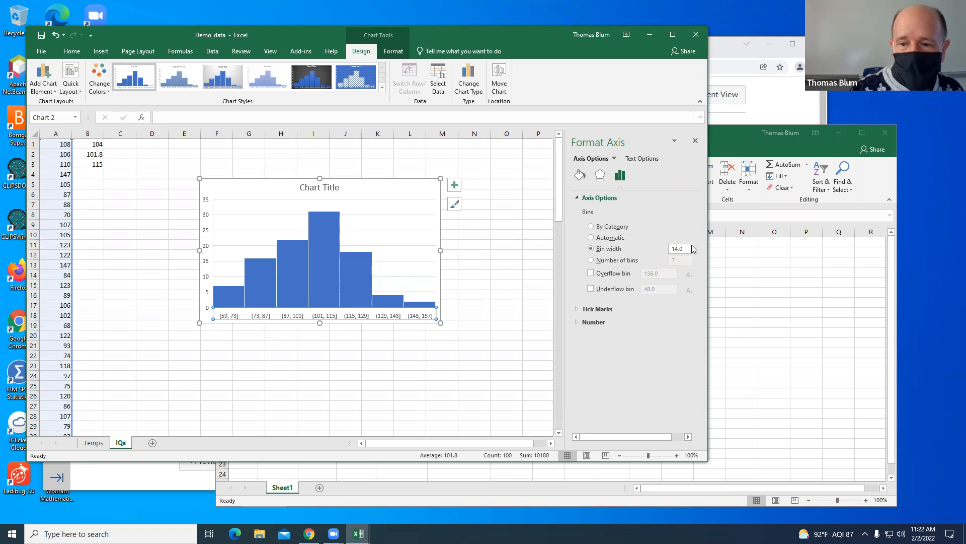
drag(693, 248, 623, 247)
text(15)
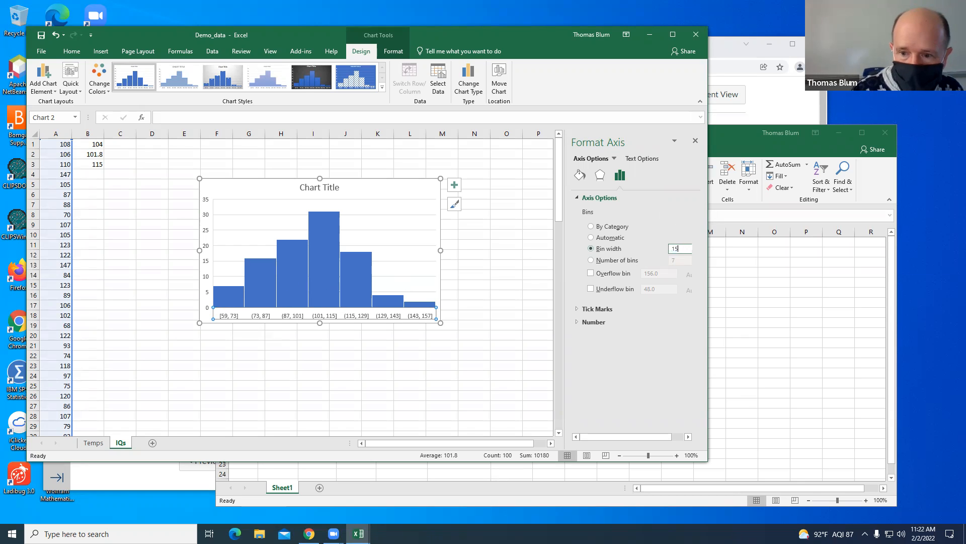
key(Return)
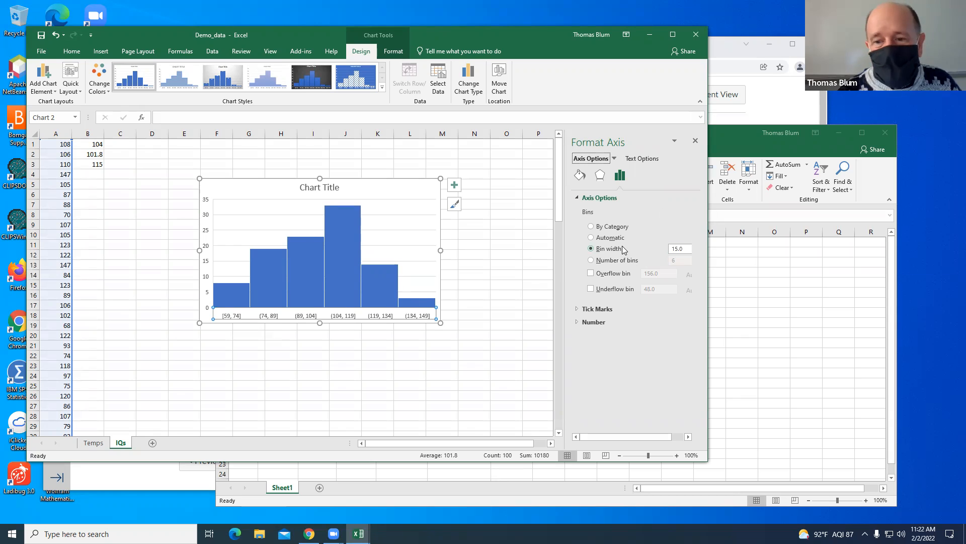
Switch the histogram's binning to a fixed number of bins and set it to 8
click(591, 261)
double_click(677, 260)
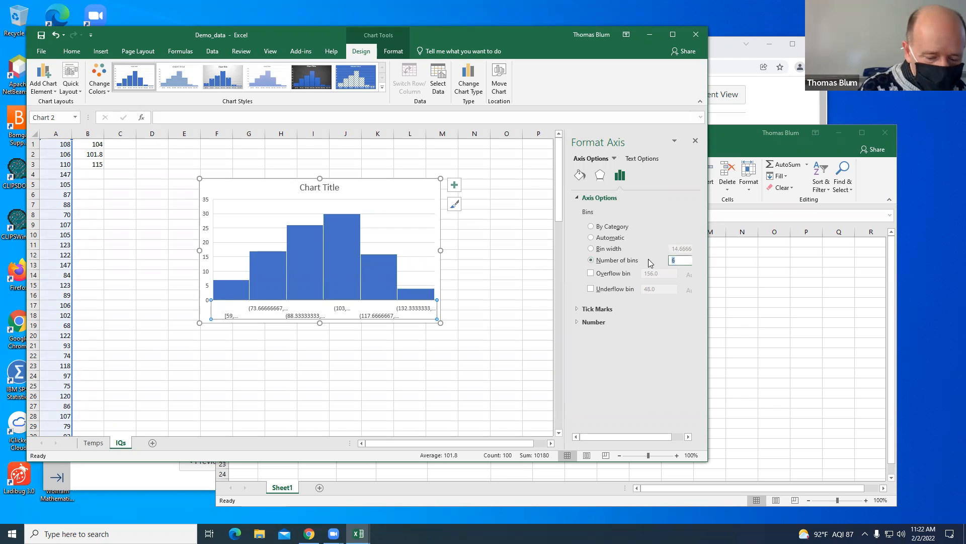
text(8)
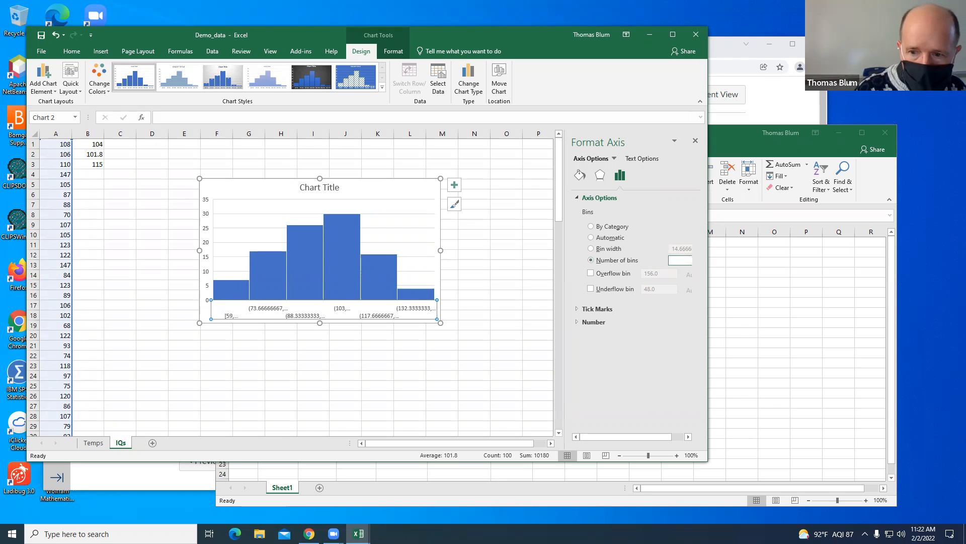
key(Return)
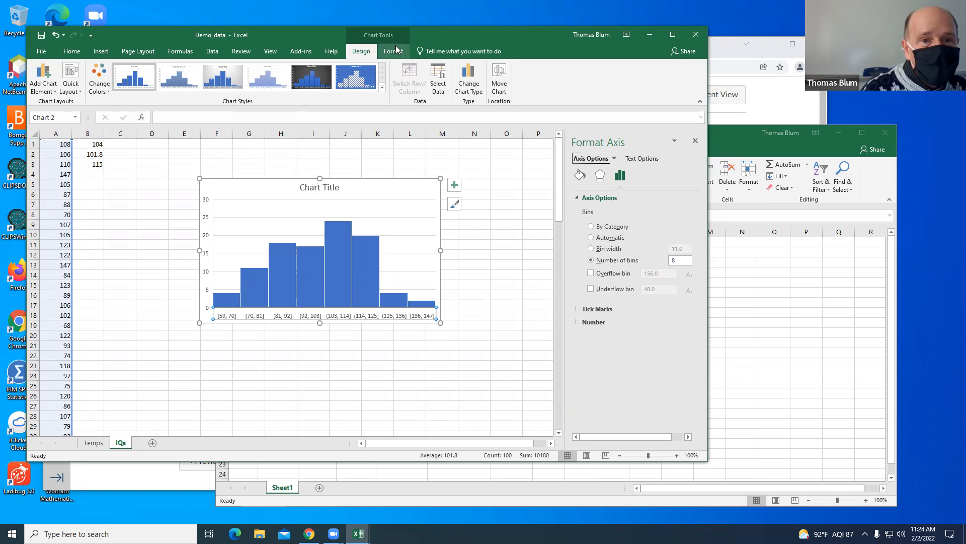
Move the IQ histogram down beside the lower data rows to free the cells above it, and select F1
click(208, 164)
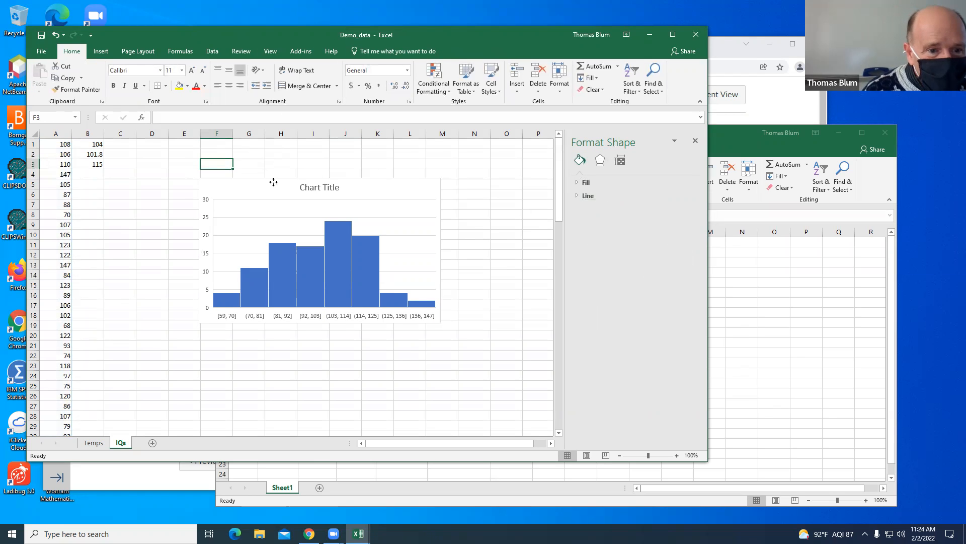
drag(274, 181, 177, 272)
click(214, 145)
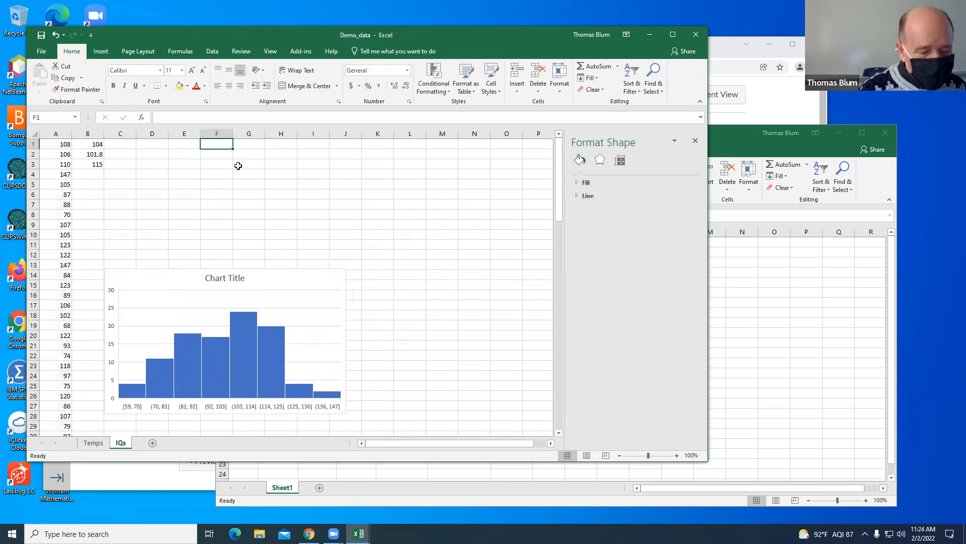
text(High)
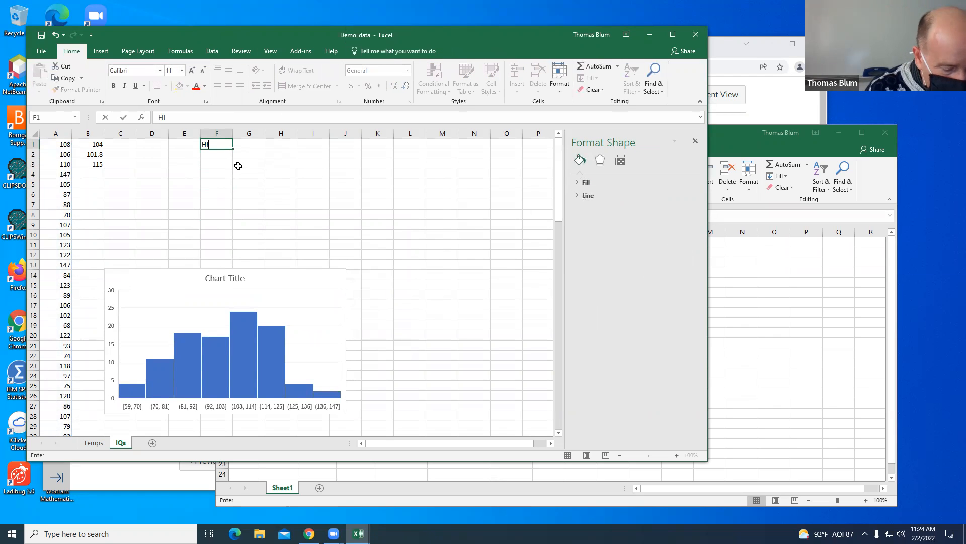
key(BackSpace)
key(BackSpace)
key(BackSpace)
key(BackSpace)
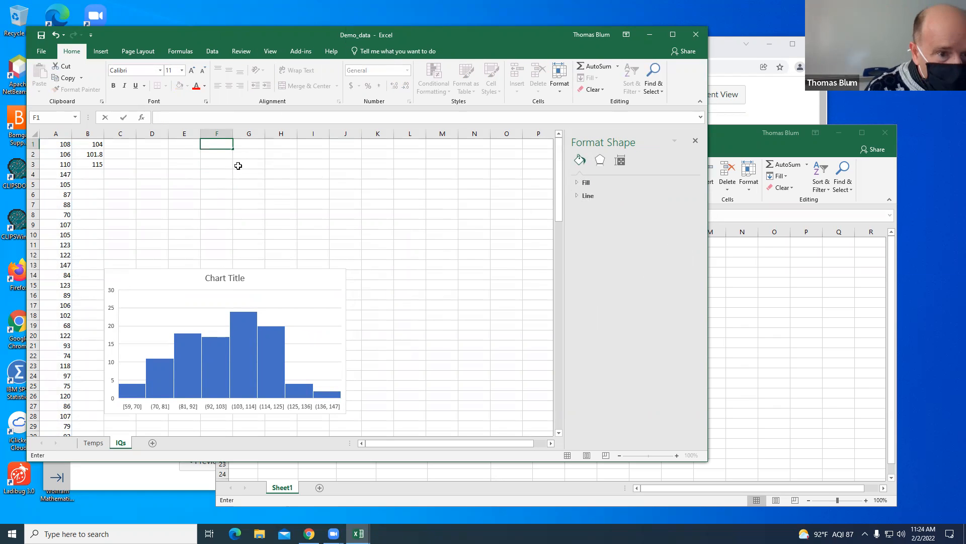
Enter the category labels Genius, Gifter, Above Ave and Ave in cells F1 to F4
text(Genius)
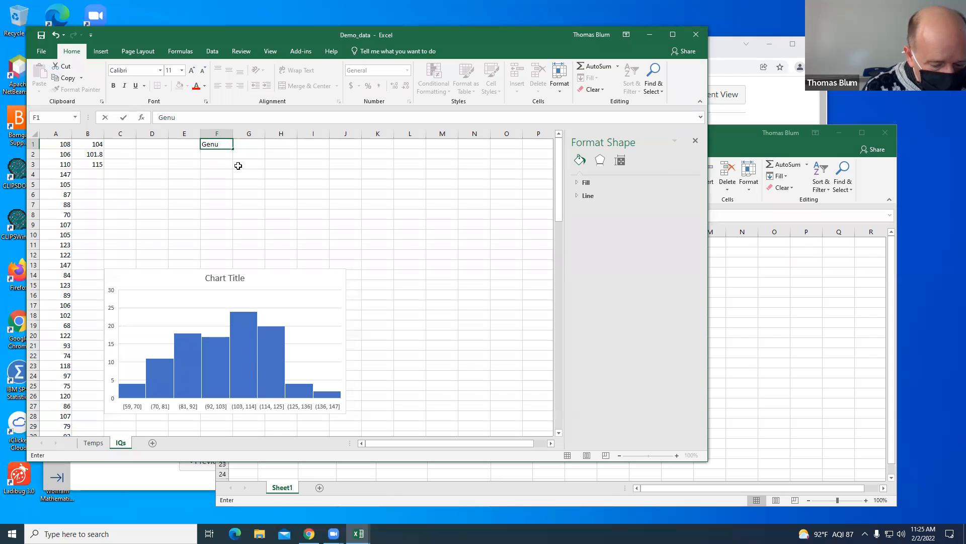
key(Return)
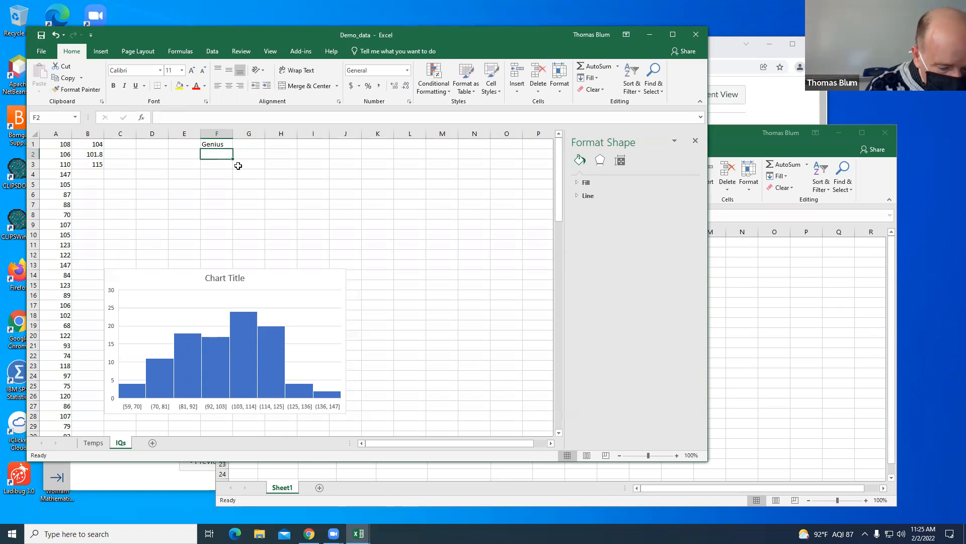
text(Gifter)
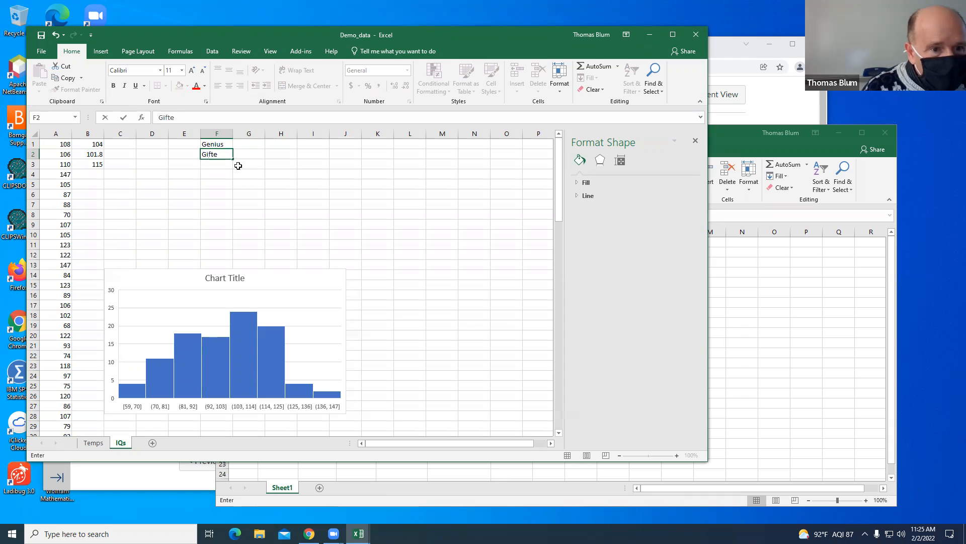
key(Return)
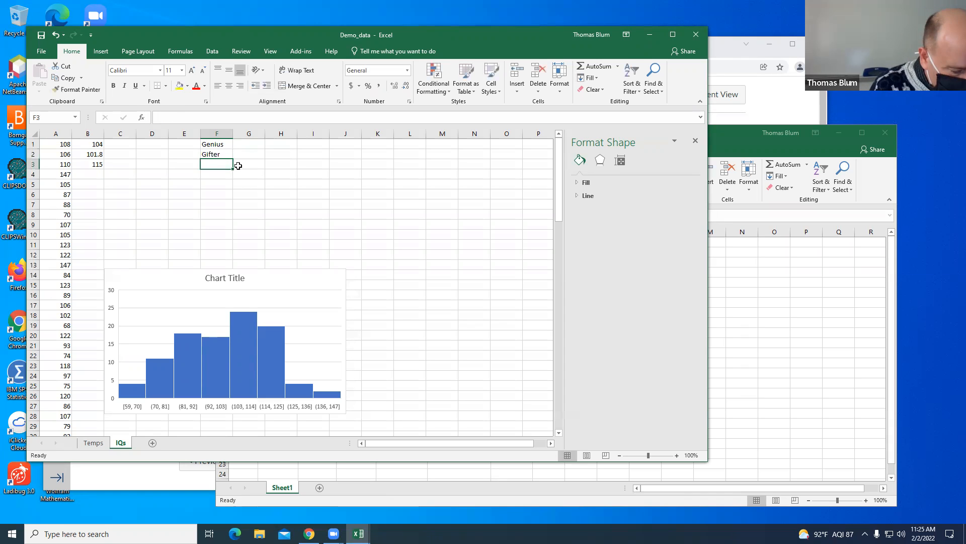
text(Above )
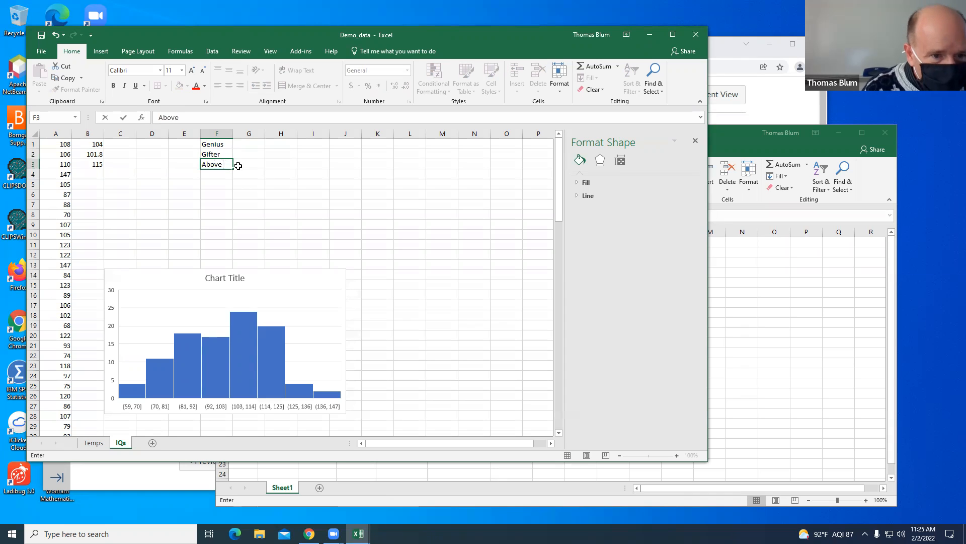
text(Ave)
key(Return)
text(Ave)
Enter the counts 1, 3, 15 and 57 next to the category labels in G1 to G4
key(Up)
key(Up)
key(Up)
key(Right)
text(1)
key(Return)
text(3)
key(Return)
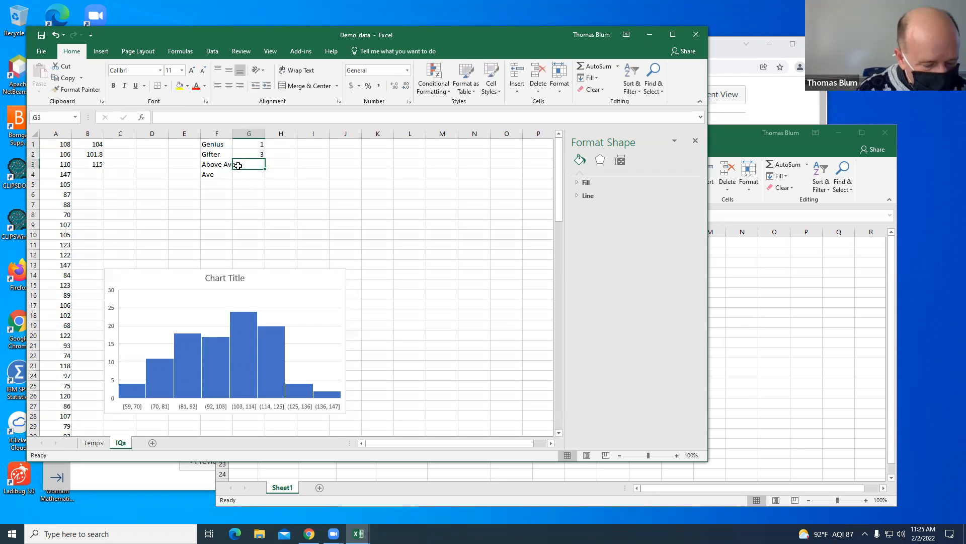
text(15)
key(Return)
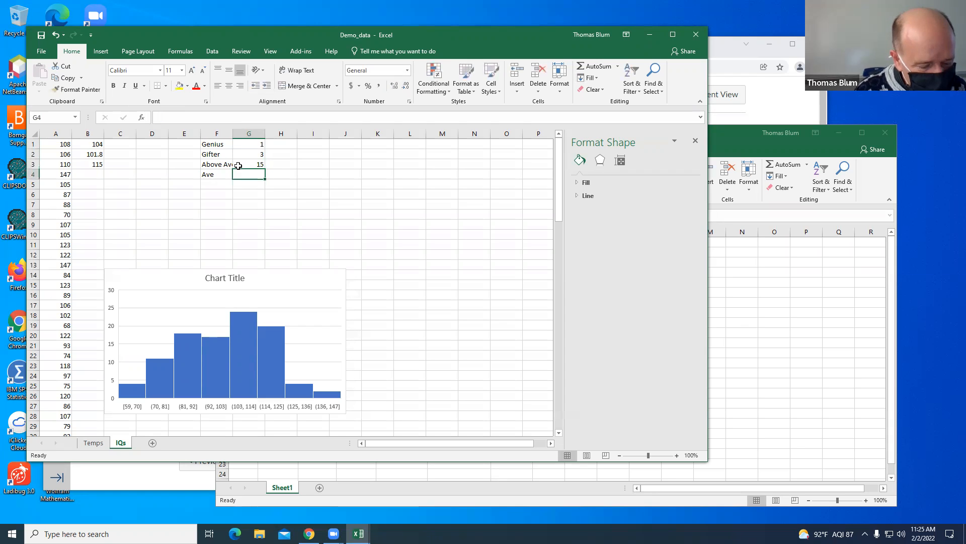
text(57)
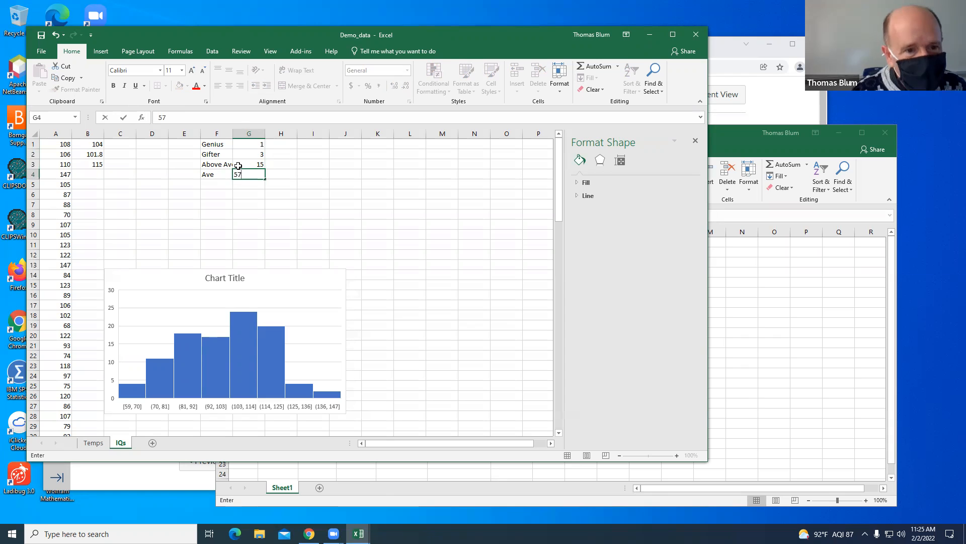
key(Return)
Add a fifth category in row 5, labelled Below Ave, with the count 17
key(Left)
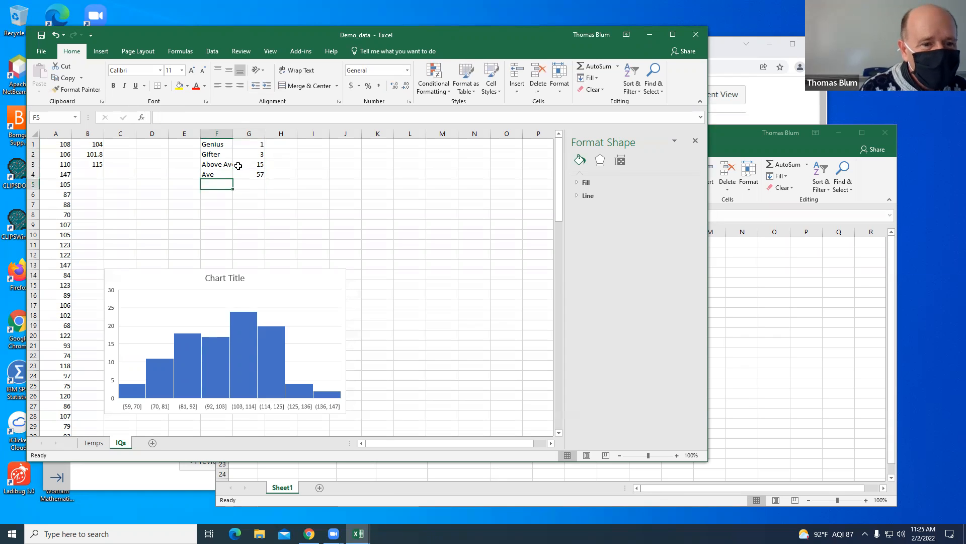
text(Below Ave)
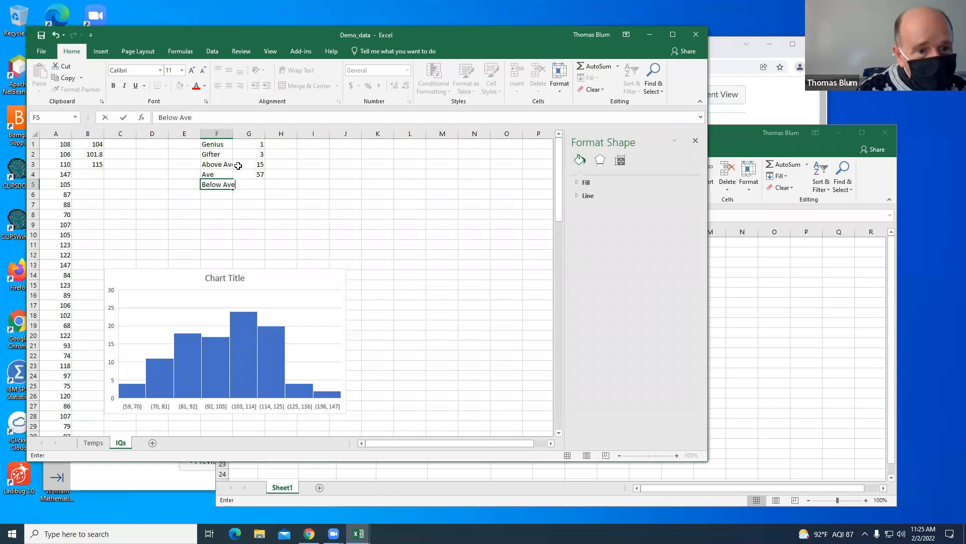
key(Tab)
text(17)
key(Tab)
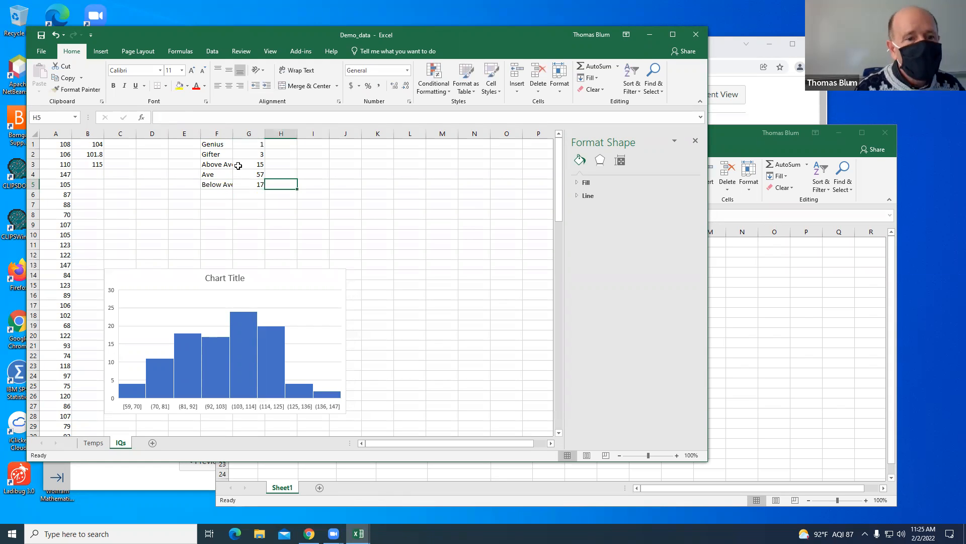
Insert a 2-D clustered column chart of the categories and counts in F1:G5
click(221, 144)
drag(239, 144, 253, 186)
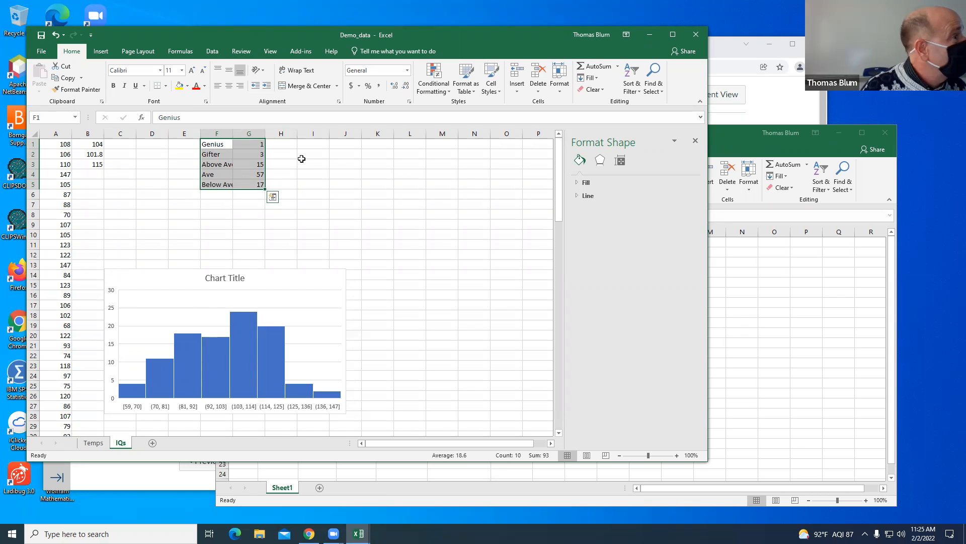
click(103, 51)
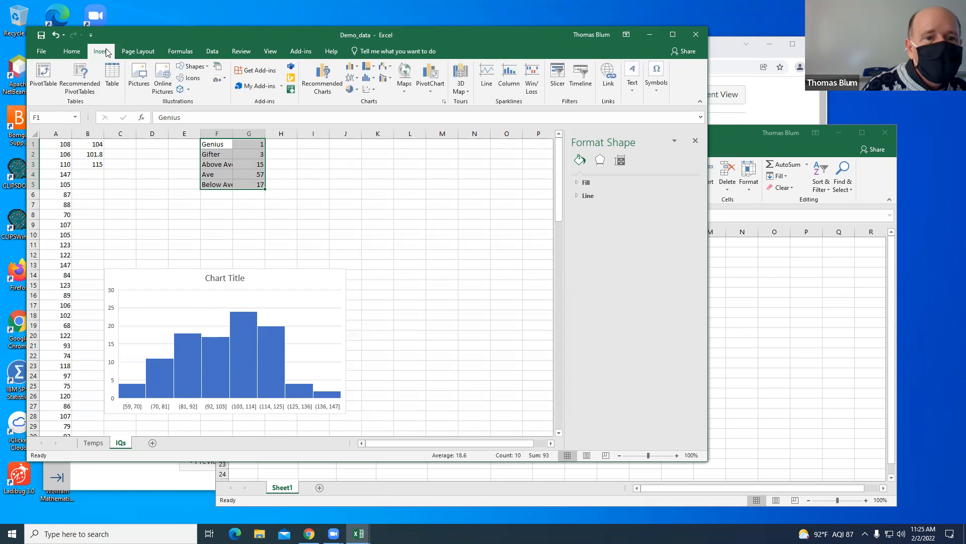
click(354, 69)
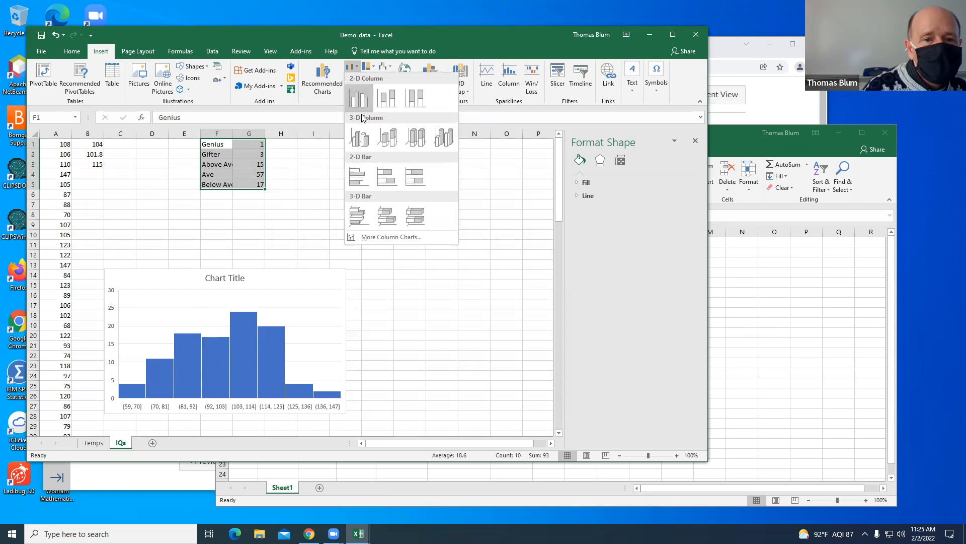
click(360, 98)
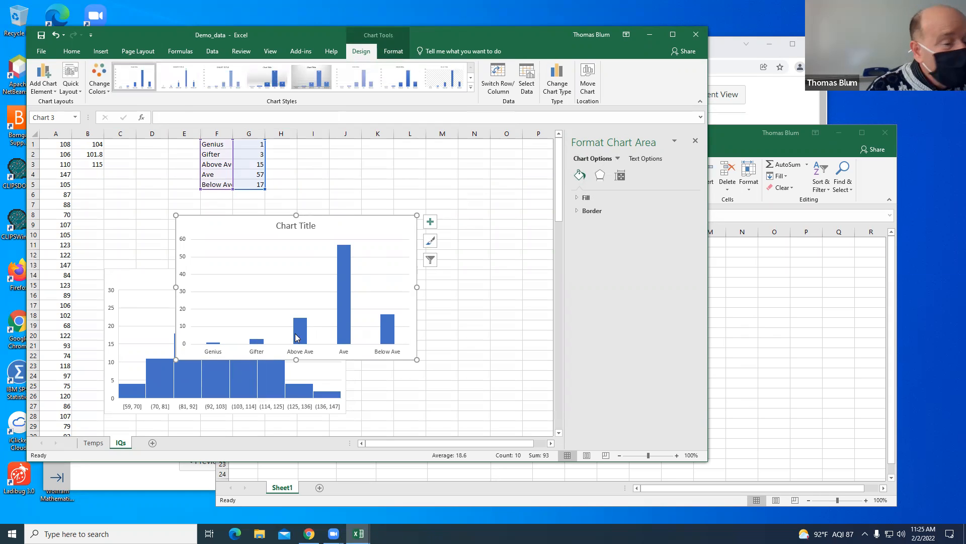
mouse_move(297, 338)
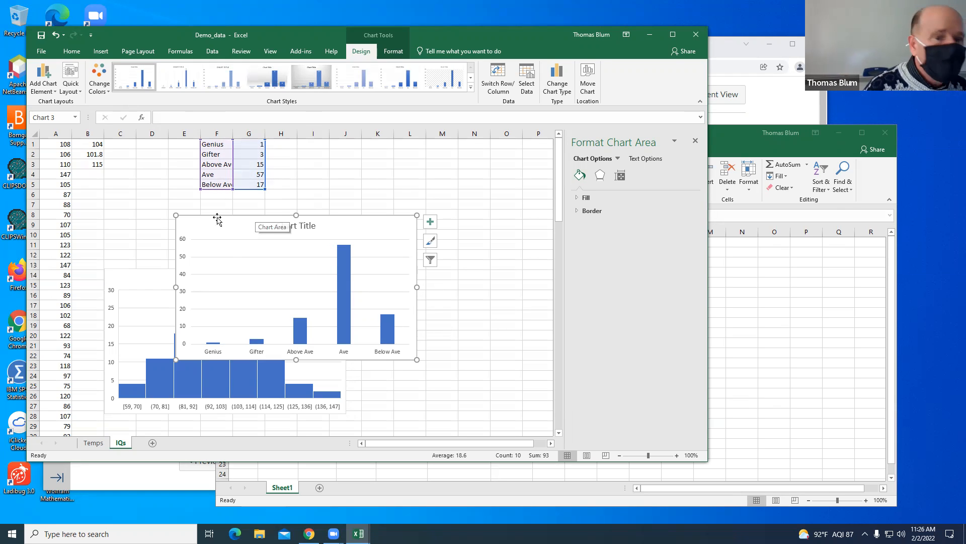
Insert a histogram from only the category counts in G1:G5, choosing it from the full list of chart types
click(247, 144)
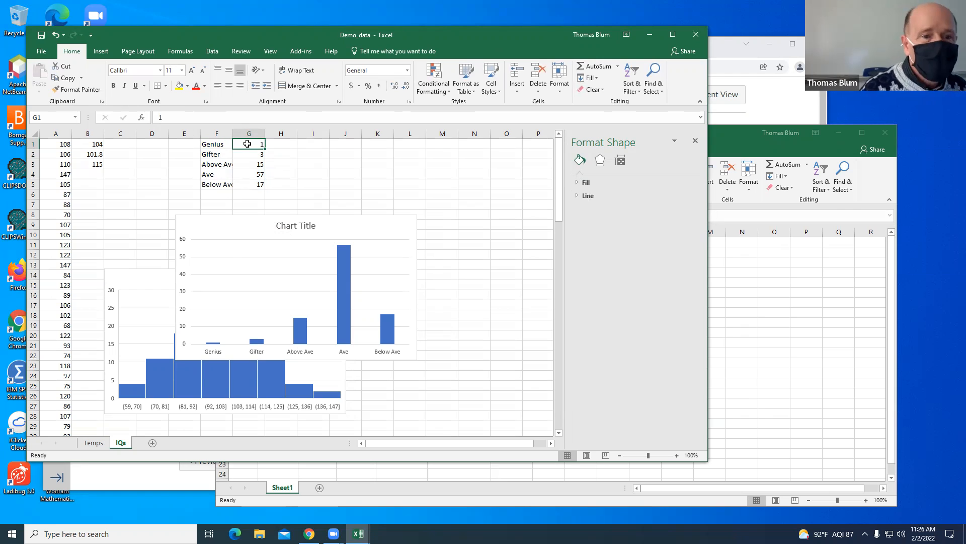
click(314, 164)
drag(249, 144, 258, 185)
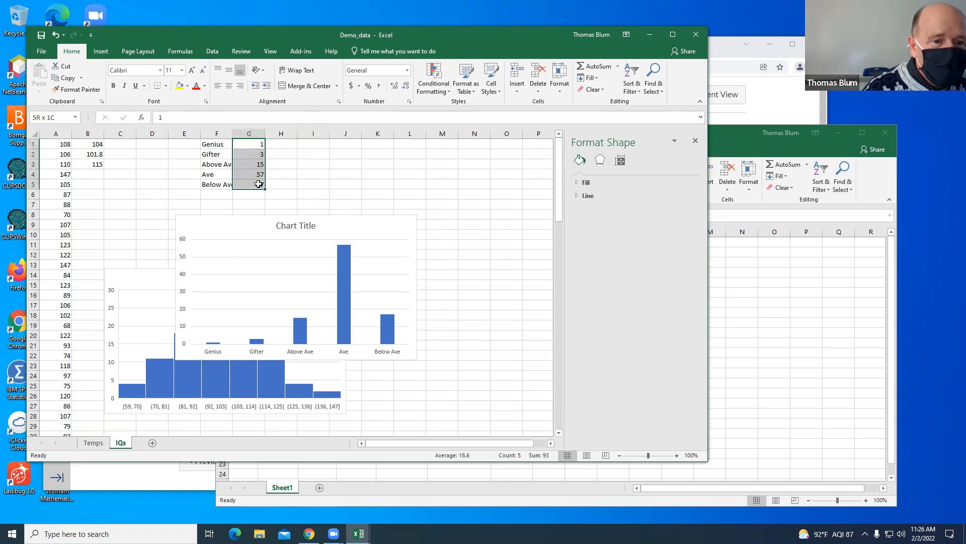
click(100, 52)
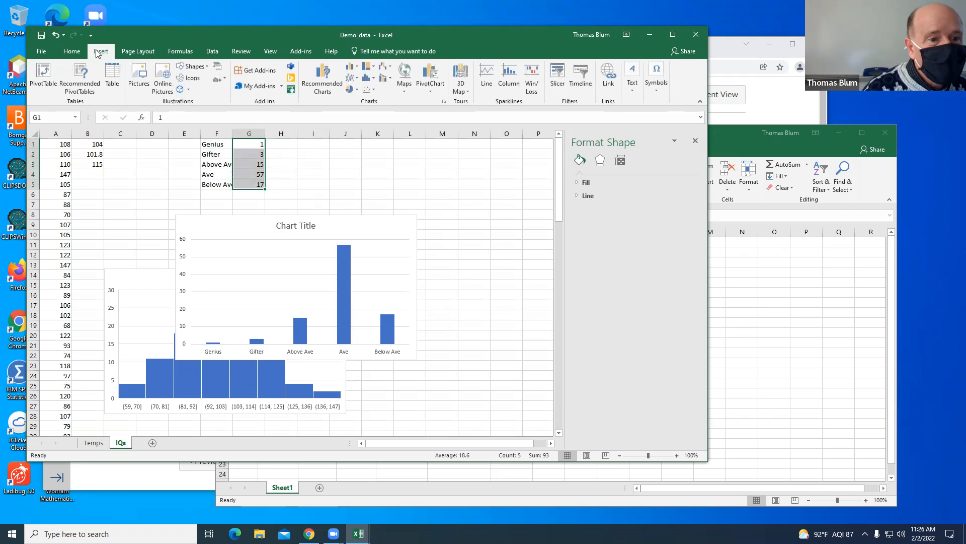
click(371, 92)
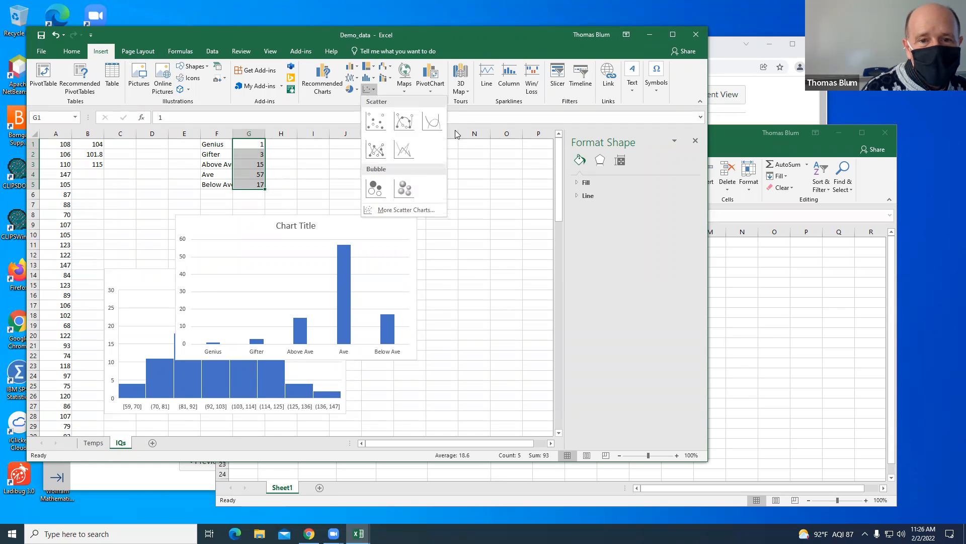
click(445, 101)
click(445, 101)
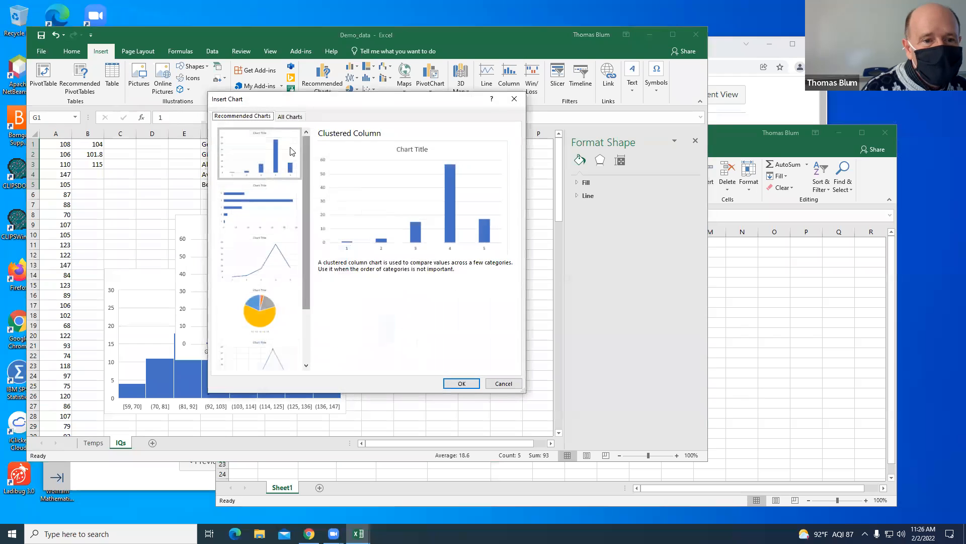
click(290, 117)
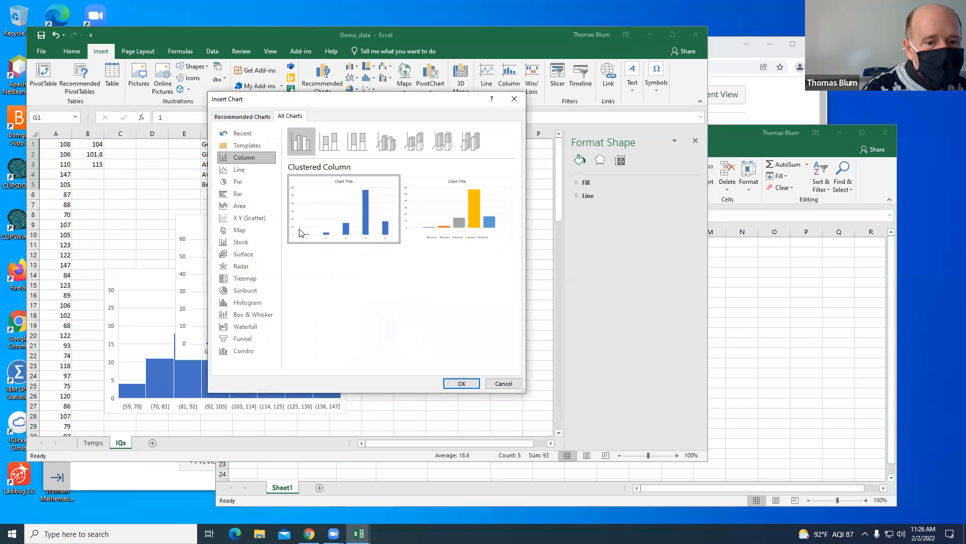
click(258, 303)
click(461, 383)
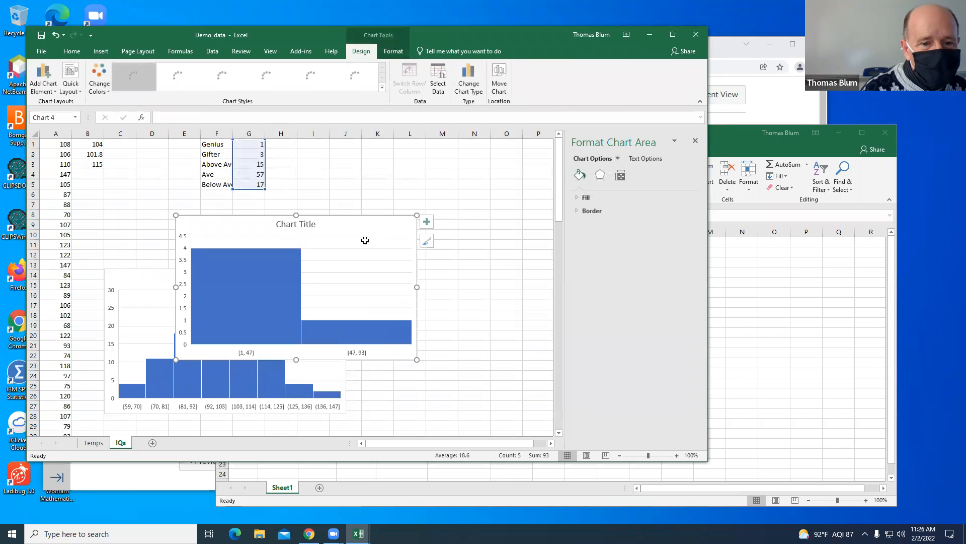
Move the counts histogram clear of the column chart, close the formatting pane and select cell G1
drag(316, 220, 470, 192)
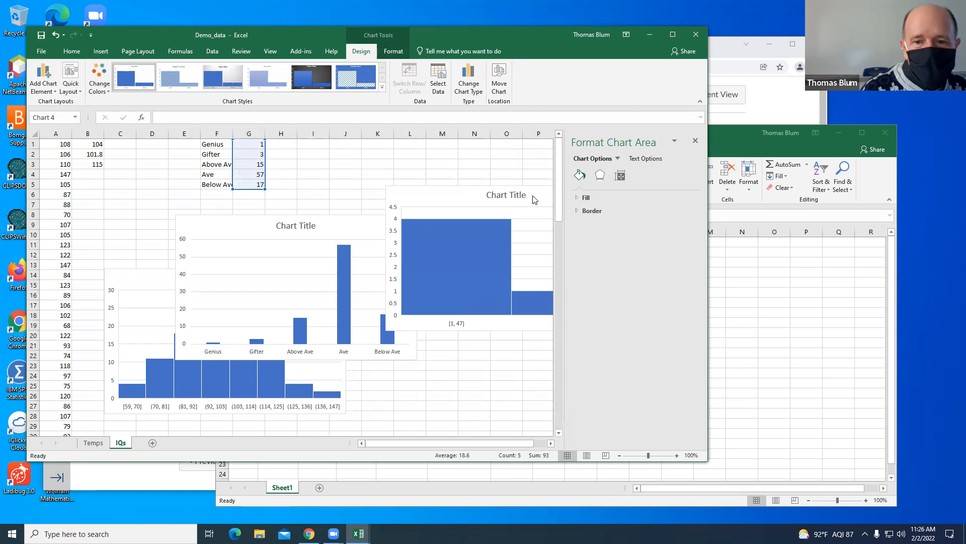
click(695, 142)
mouse_move(623, 313)
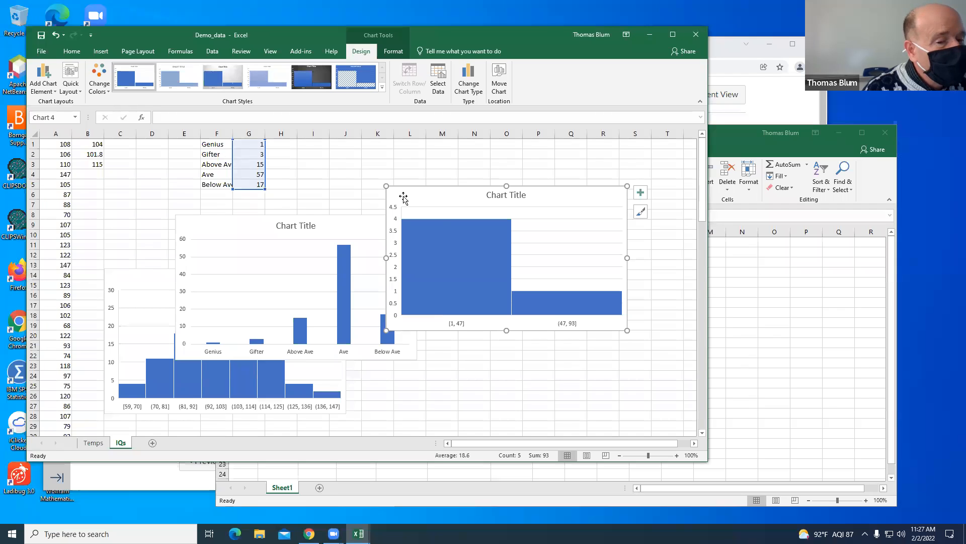
drag(424, 191, 478, 192)
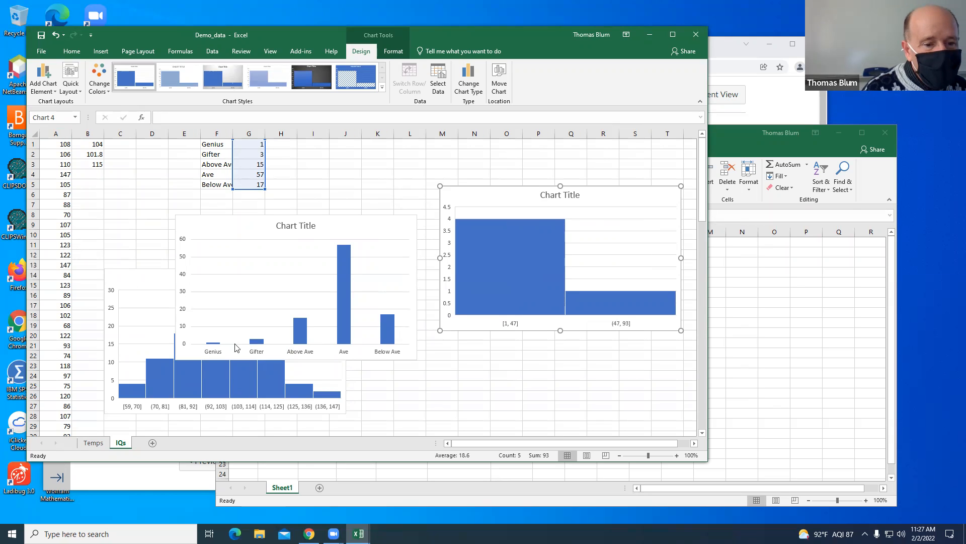
click(249, 143)
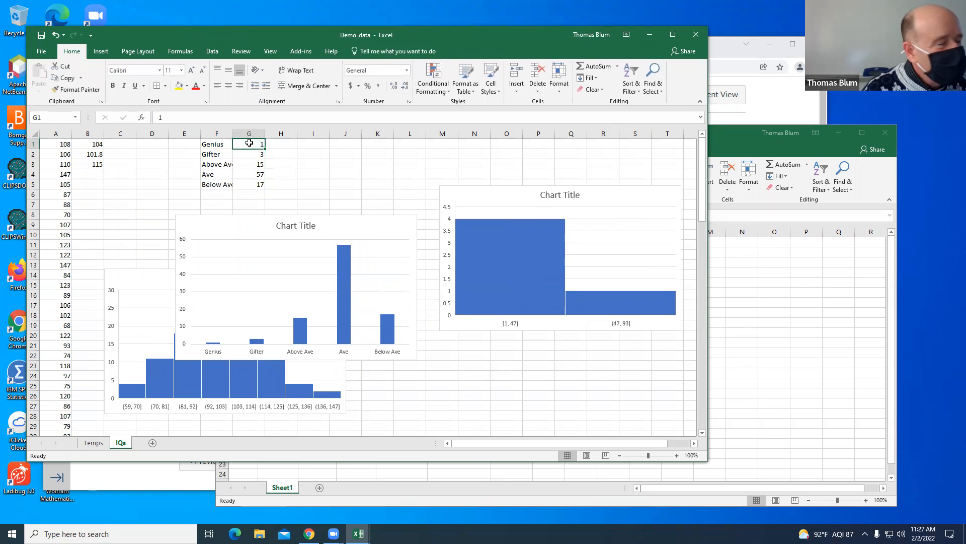